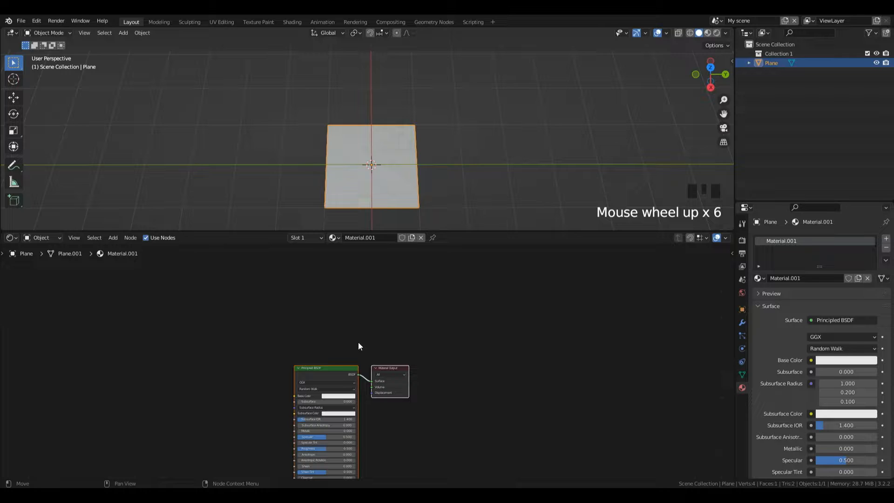
Step: Add a Noise Texture node to the plane's material beside the Principled BSDF
{"action": "scroll", "coordinate": [320, 373], "scroll_direction": "up", "scroll_amount": 2}
{"action": "left_click_drag", "start_coordinate": [321, 373], "coordinate": [419, 281]}
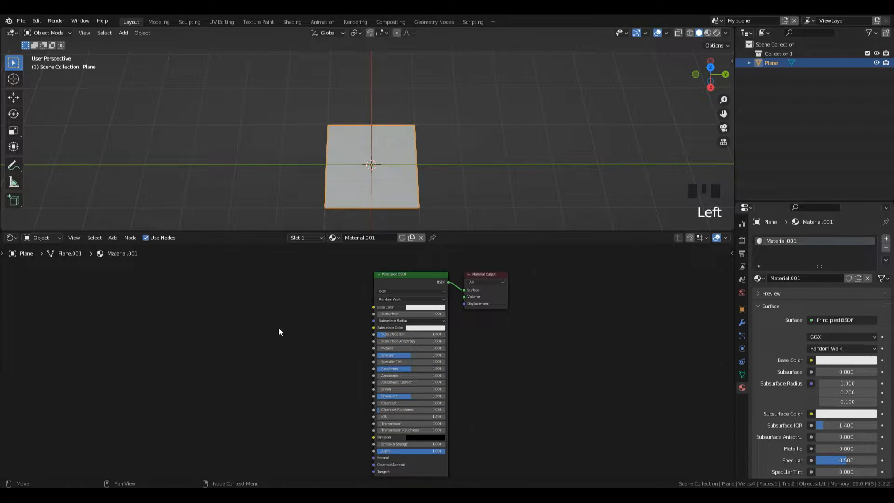
{"action": "key", "text": "shift+a"}
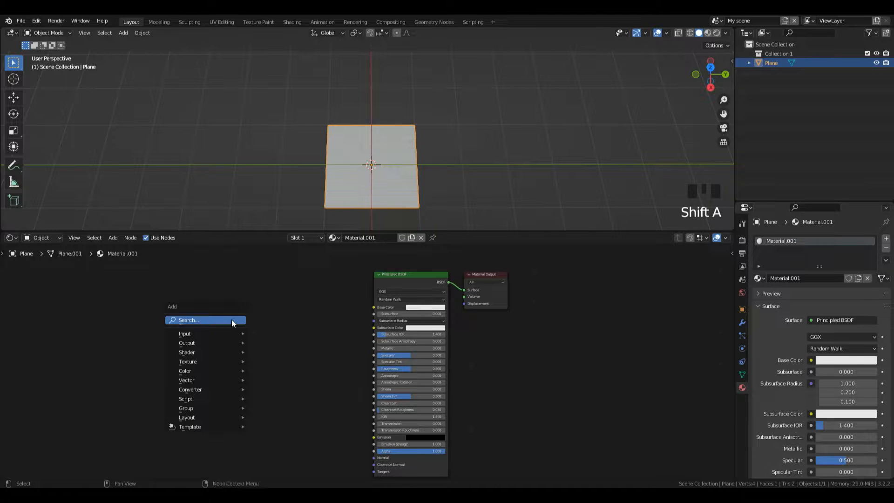
{"action": "mouse_move", "coordinate": [215, 363]}
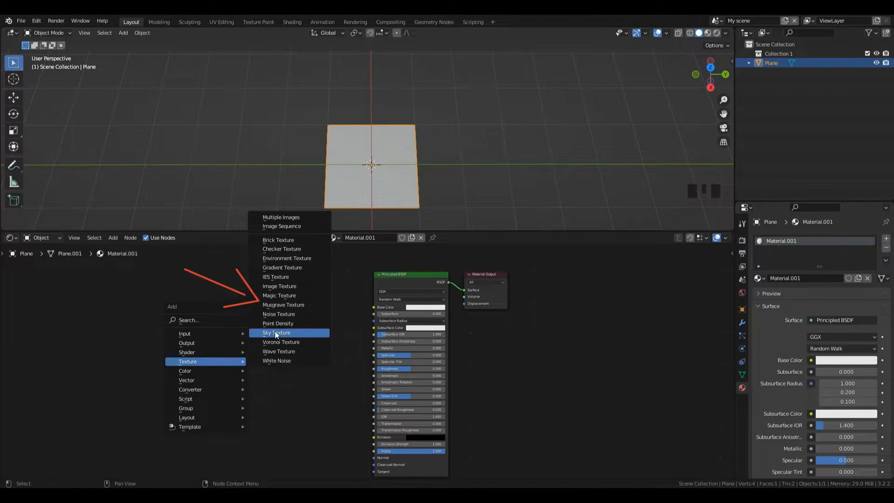
{"action": "left_click", "coordinate": [279, 314]}
Step: Connect the noise's Fac output to Base Color and show the viewport in Material Preview
{"action": "scroll", "coordinate": [268, 345], "scroll_direction": "up", "scroll_amount": 9}
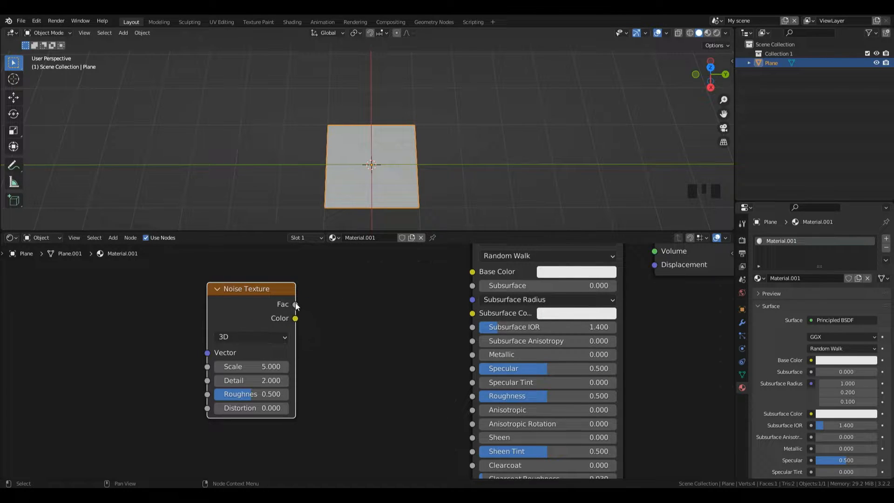
{"action": "left_click_drag", "start_coordinate": [296, 304], "coordinate": [471, 273]}
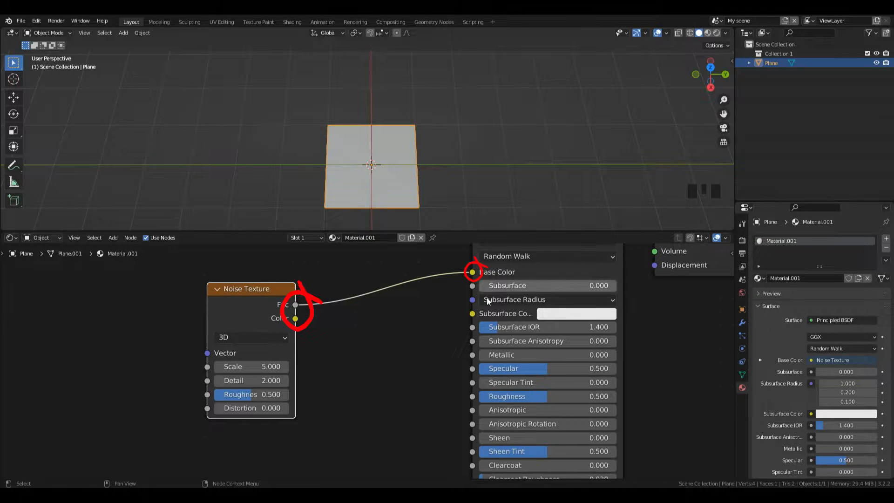
{"action": "left_click", "coordinate": [708, 33]}
Step: Try the noise's Color output on Base Color, and reconnect the Fac output in its place
{"action": "left_click_drag", "start_coordinate": [296, 318], "coordinate": [471, 273]}
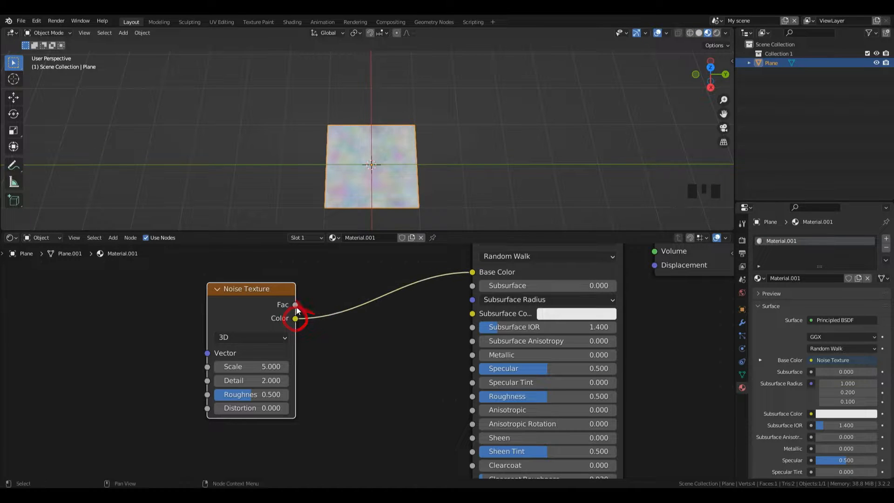
{"action": "left_click_drag", "start_coordinate": [295, 306], "coordinate": [485, 268]}
{"action": "scroll", "coordinate": [448, 183], "scroll_direction": "up", "scroll_amount": 2}
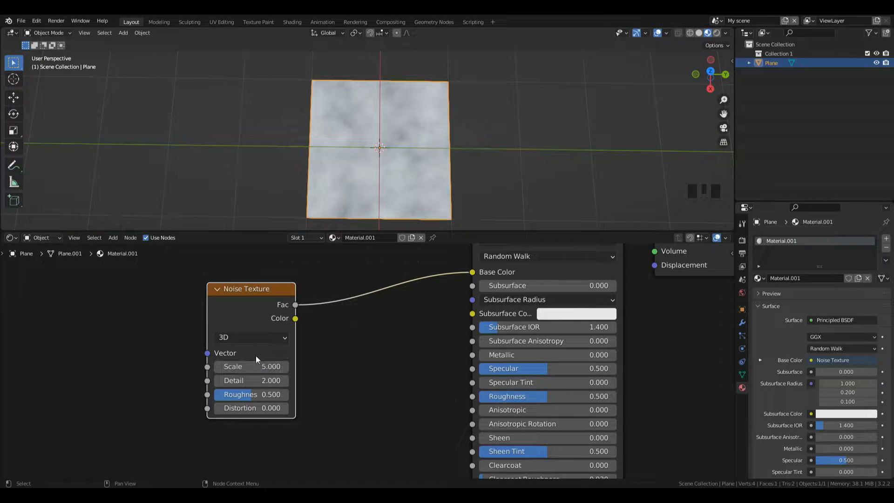
Step: Try a noise Scale of 18.1 and return it to 5
{"action": "left_click_drag", "start_coordinate": [256, 366], "coordinate": [319, 366]}
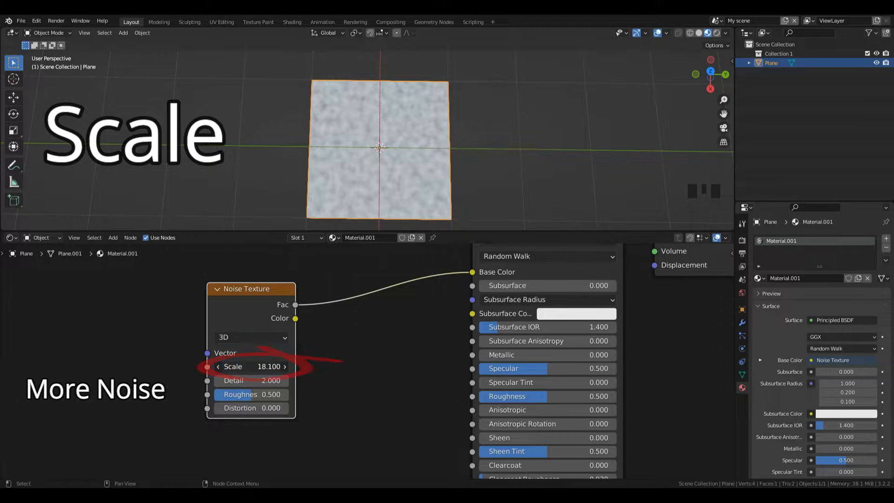
{"action": "left_click", "coordinate": [256, 366]}
{"action": "left_click", "coordinate": [254, 360]}
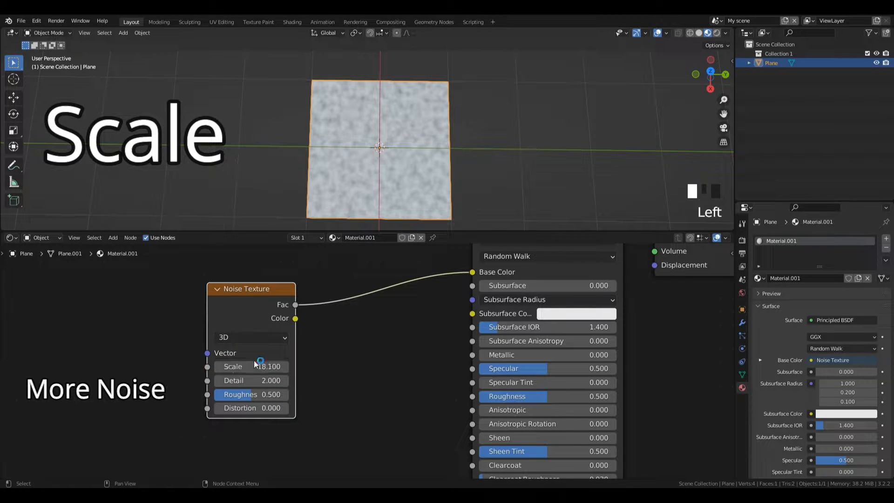
{"action": "mouse_move", "coordinate": [256, 366]}
{"action": "left_mouse_down"}
{"action": "mouse_move", "coordinate": [182, 366]}
{"action": "mouse_move", "coordinate": [253, 367]}
{"action": "left_mouse_up"}
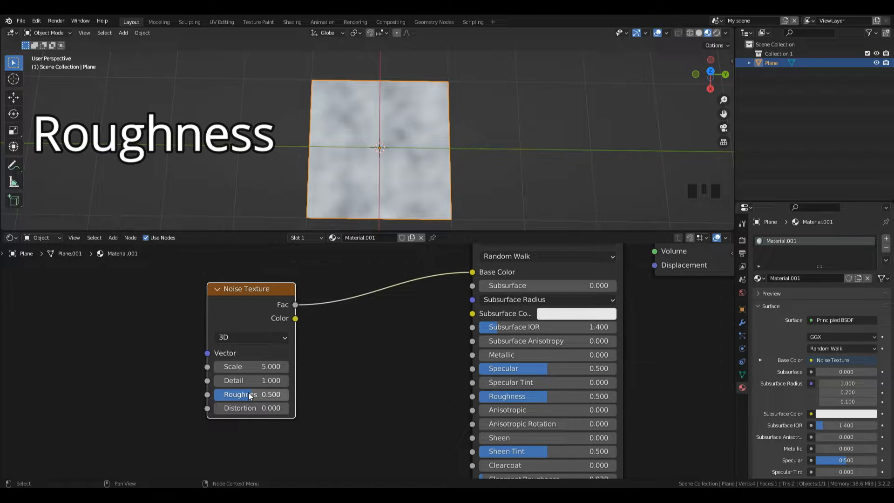
Step: Lower the Noise Texture's Roughness to 0 for comparison, and set it to 1
{"action": "left_click_drag", "start_coordinate": [254, 396], "coordinate": [216, 396]}
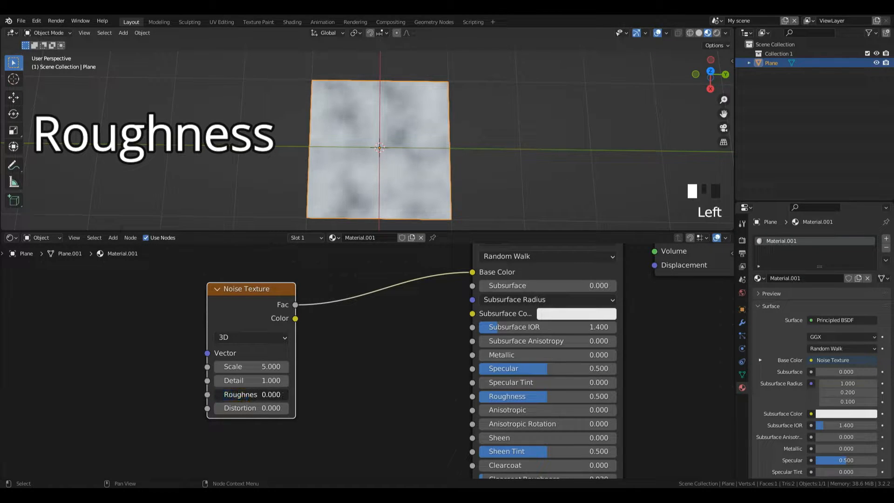
{"action": "left_click", "coordinate": [243, 394]}
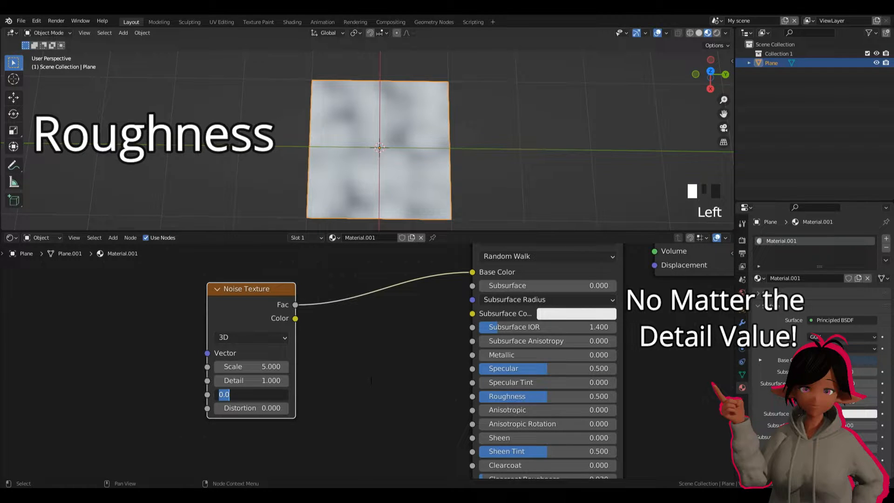
{"action": "type", "text": "1"}
{"action": "key", "text": "Return"}
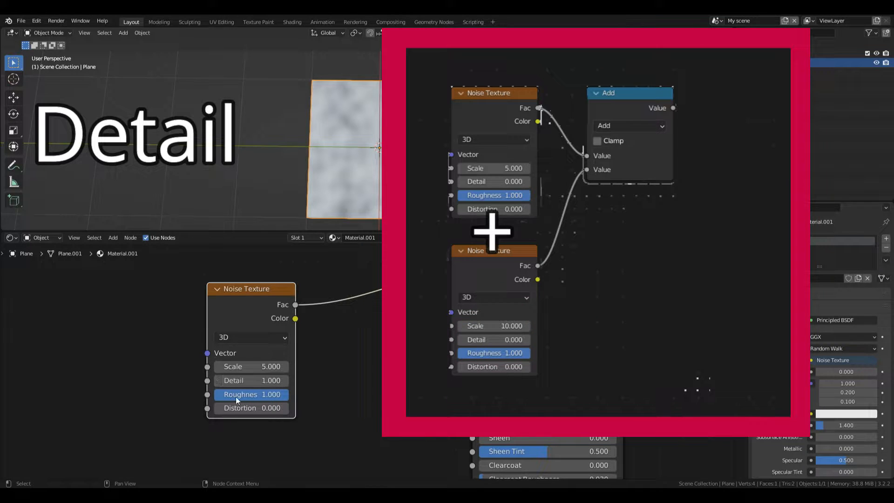
Step: Set the Noise Texture's Detail to 2
{"action": "left_click", "coordinate": [266, 381]}
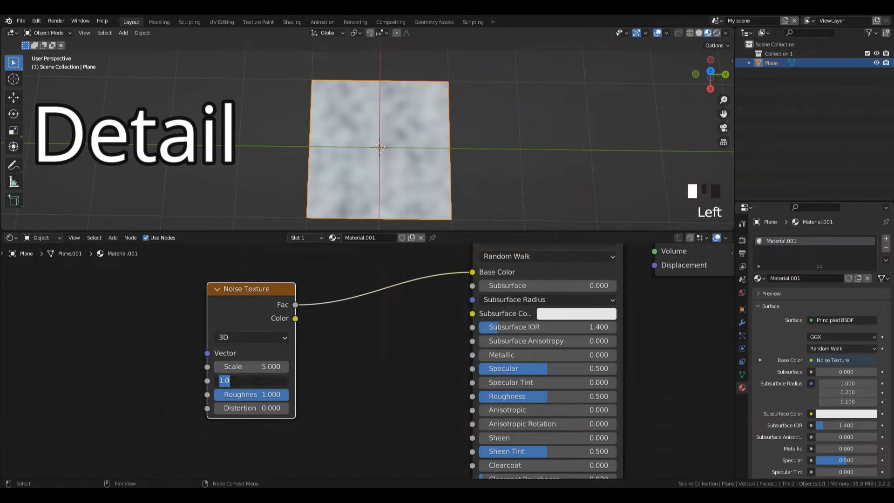
{"action": "type", "text": "2"}
{"action": "key", "text": "Return"}
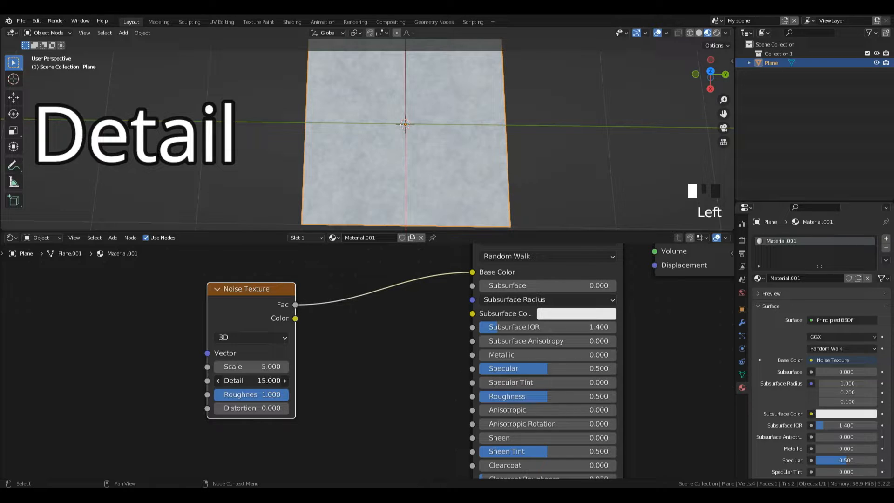
Step: Lower the noise's Detail gradually to 4.4, and finish with a value of 2
{"action": "left_click_drag", "start_coordinate": [251, 380], "coordinate": [233, 380]}
{"action": "left_click_drag", "start_coordinate": [252, 380], "coordinate": [224, 380]}
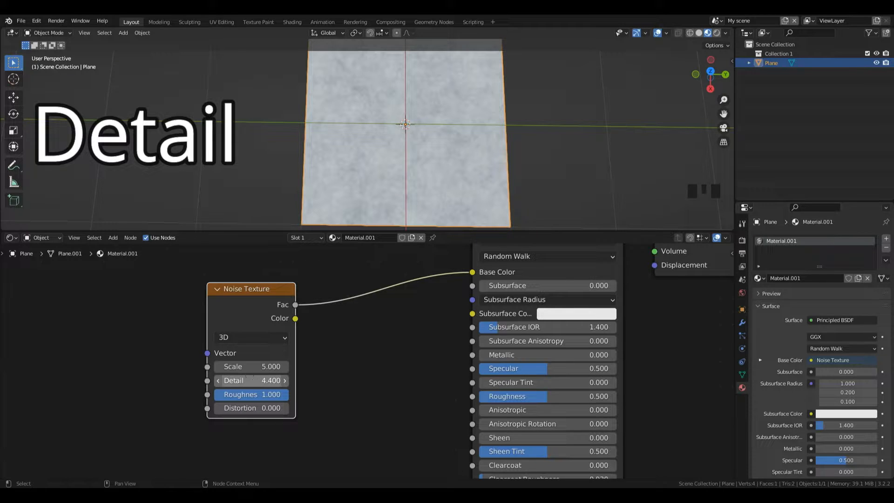
{"action": "left_click", "coordinate": [261, 381]}
{"action": "type", "text": "2"}
{"action": "key", "text": "Return"}
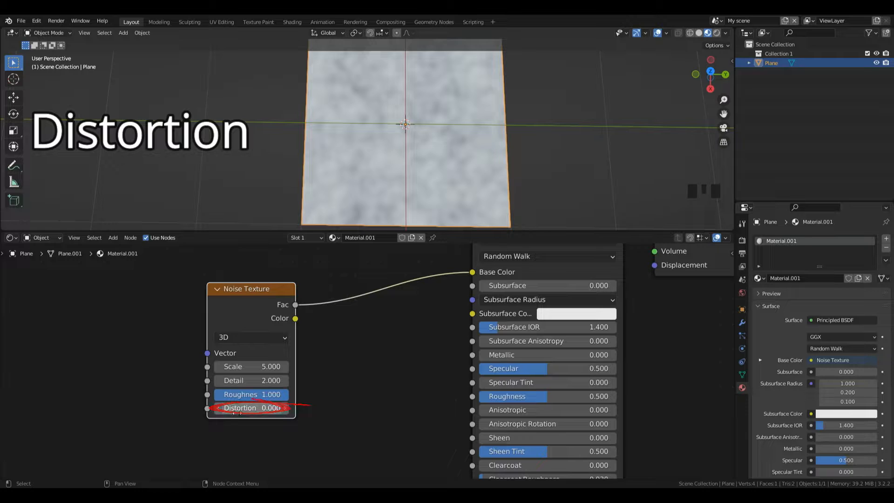
Step: Try a noise Distortion of -4.3 and return it to 0
{"action": "mouse_move", "coordinate": [235, 408]}
{"action": "left_mouse_down"}
{"action": "mouse_move", "coordinate": [336, 408]}
{"action": "mouse_move", "coordinate": [149, 409]}
{"action": "left_mouse_up"}
{"action": "left_click", "coordinate": [252, 408]}
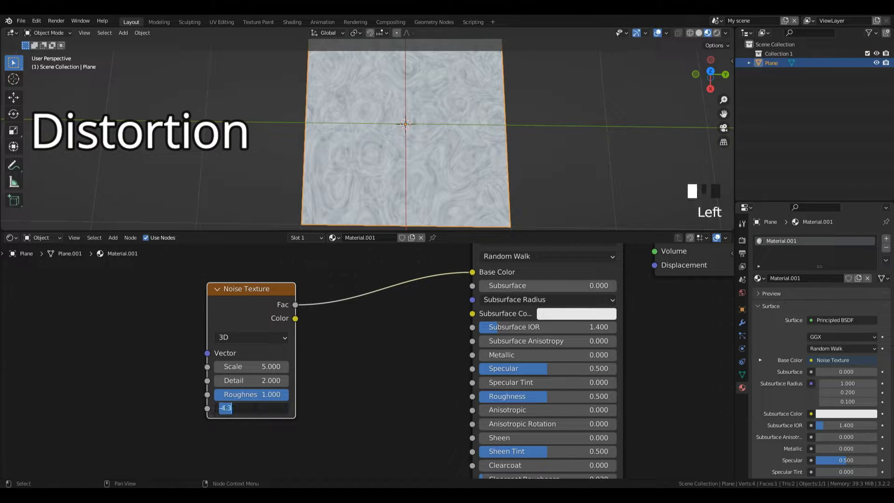
{"action": "type", "text": "0"}
{"action": "key", "text": "Return"}
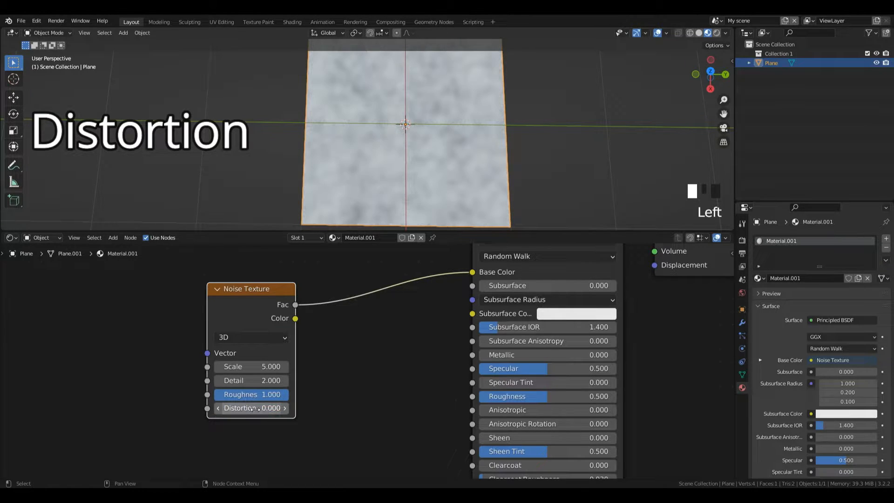
Step: Change the Noise Texture's dimensions to 1D
{"action": "left_click", "coordinate": [241, 340]}
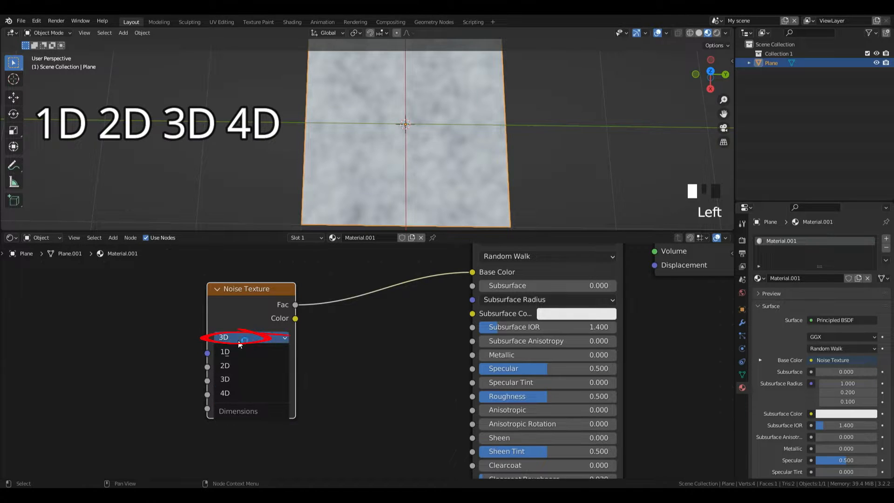
{"action": "left_click", "coordinate": [239, 340]}
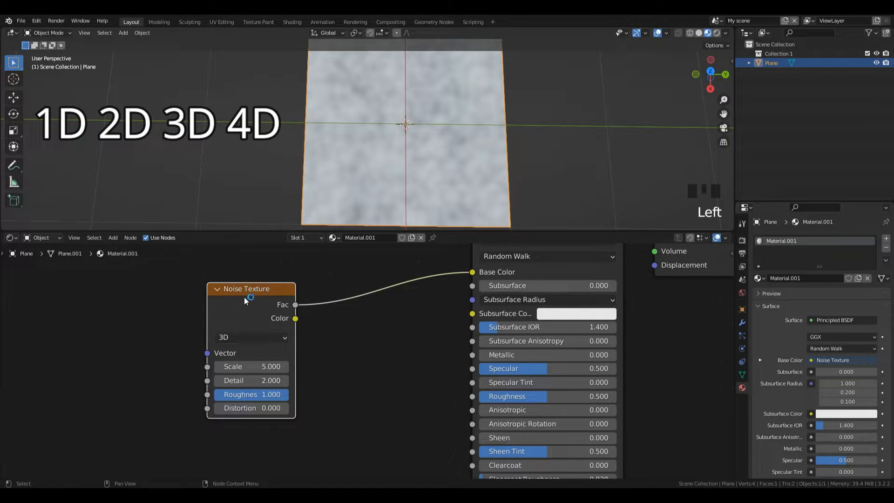
{"action": "left_click", "coordinate": [250, 339]}
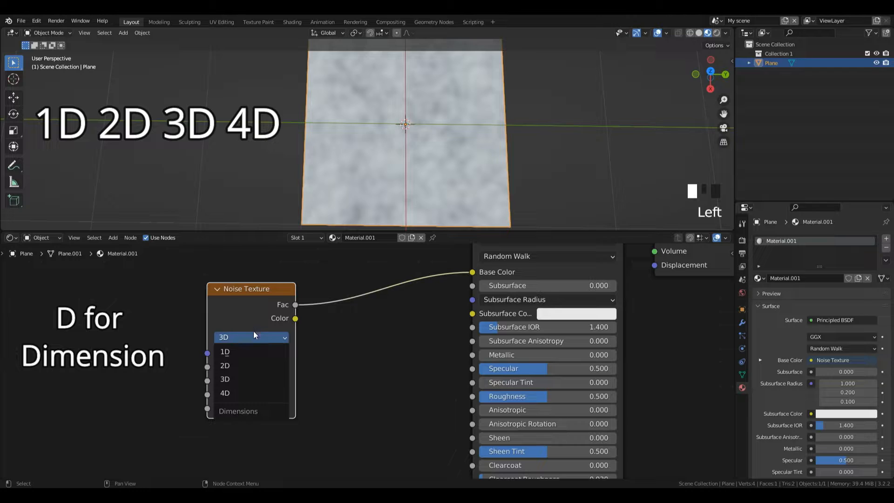
{"action": "left_click", "coordinate": [254, 351]}
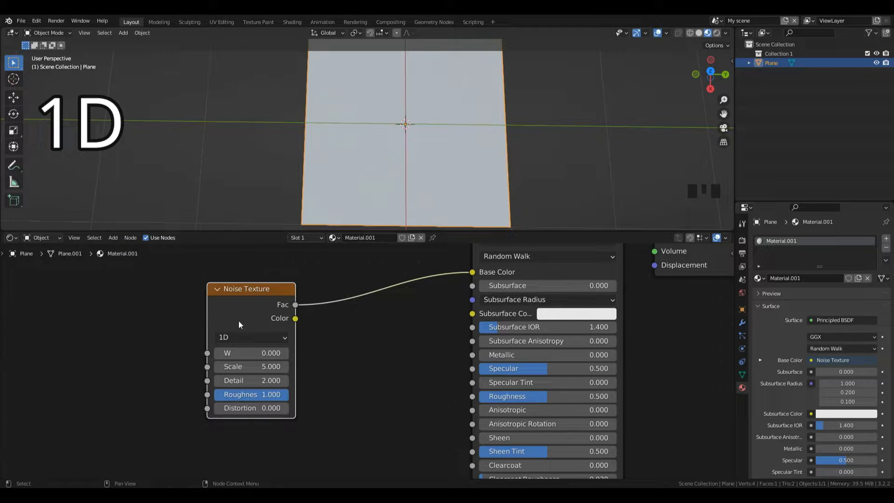
Step: Adjust the 1D noise's W value to 17.2 and feed its Color output into Base Color
{"action": "left_click", "coordinate": [241, 353]}
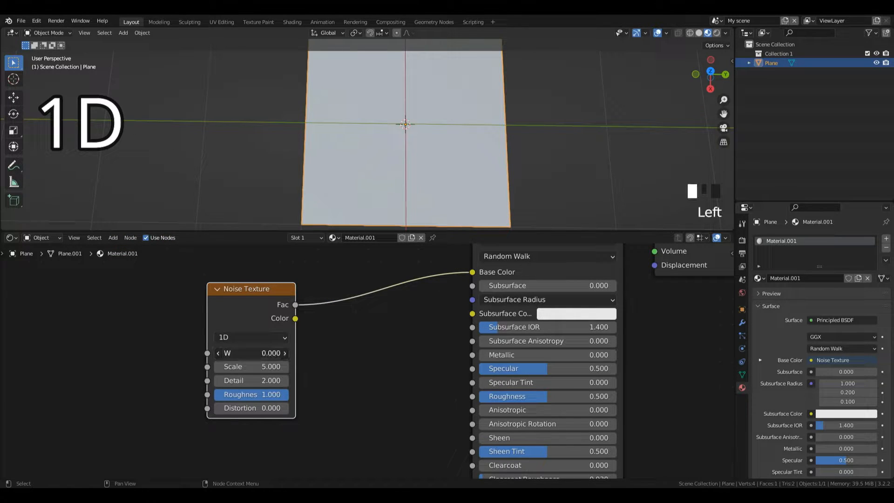
{"action": "left_click_drag", "start_coordinate": [241, 353], "coordinate": [472, 272]}
{"action": "key", "text": "ctrl+z"}
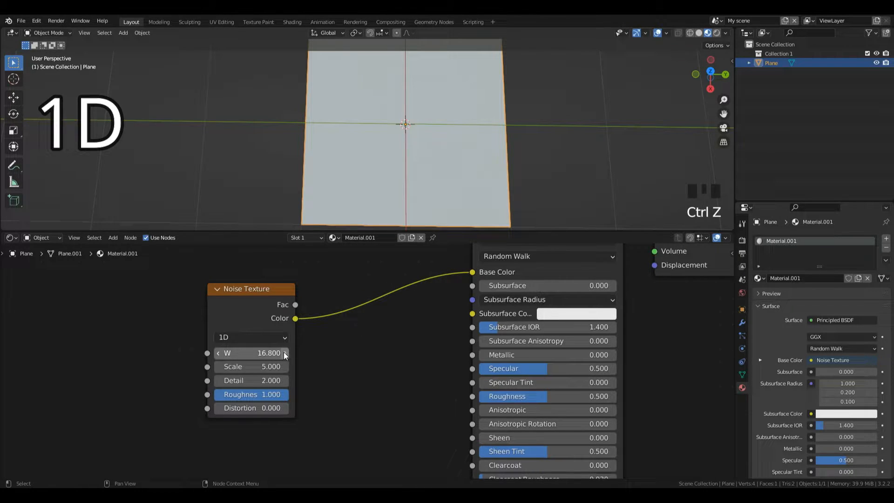
{"action": "left_click", "coordinate": [285, 353]}
{"action": "left_click", "coordinate": [285, 354]}
{"action": "left_click", "coordinate": [285, 353]}
{"action": "left_click", "coordinate": [285, 353]}
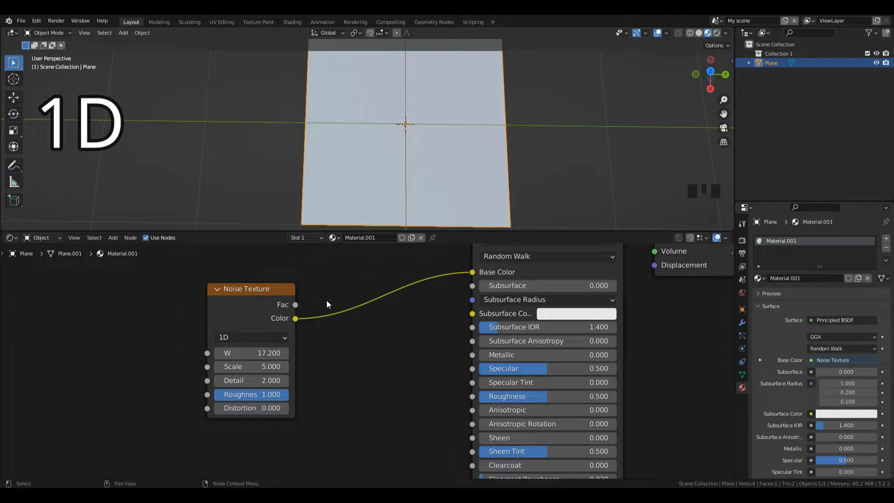
Step: Switch the Noise Texture to 2D and add a Texture Coordinate node in front of it
{"action": "left_click_drag", "start_coordinate": [249, 307], "coordinate": [269, 325]}
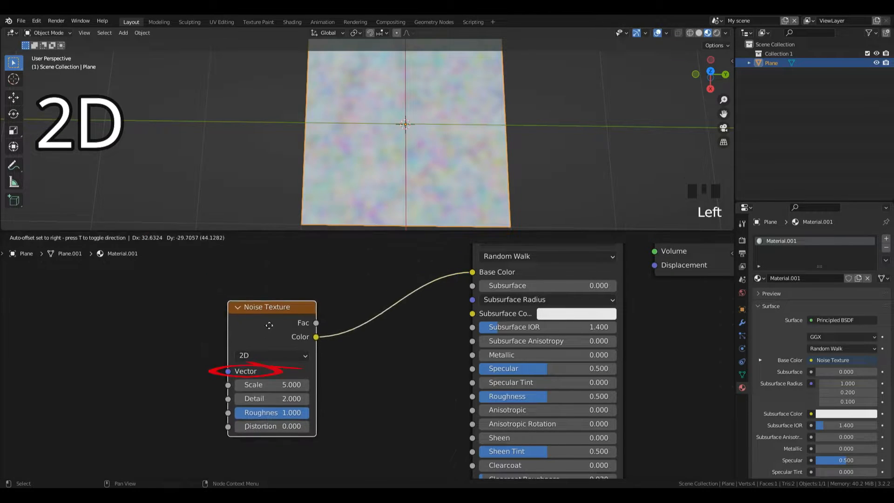
{"action": "scroll", "coordinate": [224, 358], "scroll_direction": "down", "scroll_amount": 2}
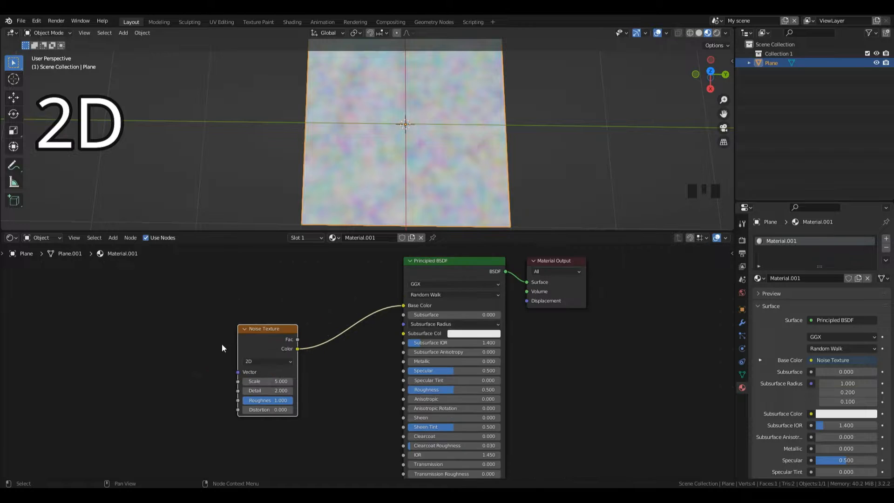
{"action": "key", "text": "shift+a"}
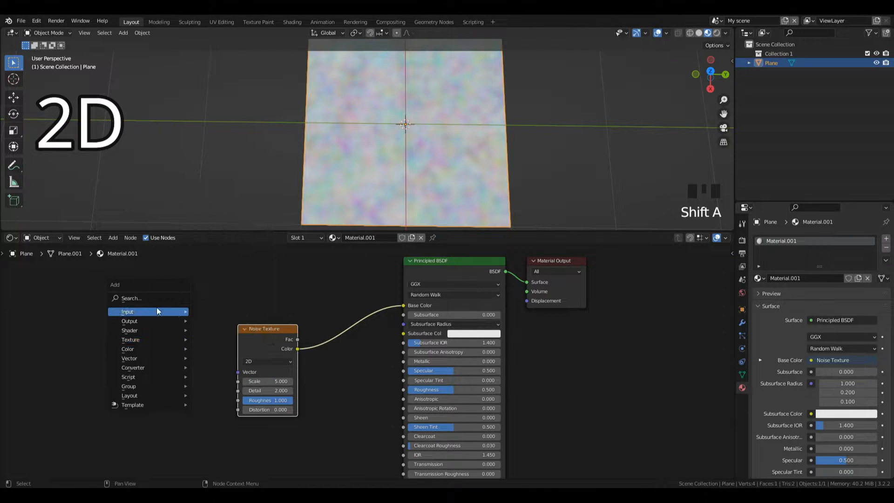
{"action": "left_click", "coordinate": [160, 301]}
{"action": "type", "text": "tex c"}
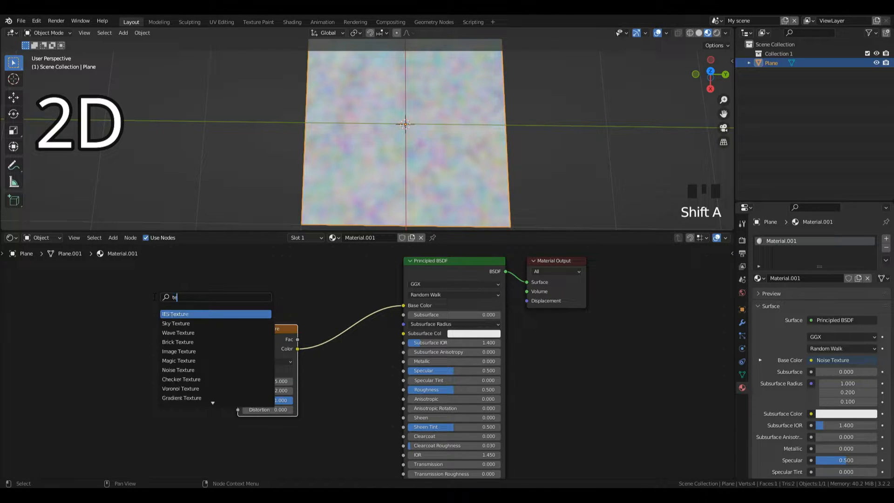
{"action": "left_click", "coordinate": [182, 311]}
{"action": "left_click", "coordinate": [119, 330]}
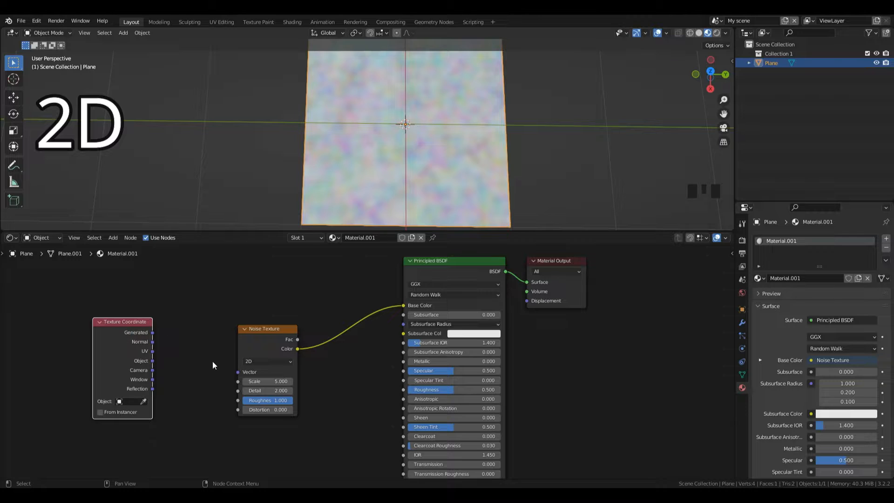
Step: Add a Mapping node between the two nodes, linking the UV output to its Vector input and its output to the noise's Vector
{"action": "key", "text": "shift+a"}
{"action": "left_click", "coordinate": [205, 329]}
{"action": "type", "text": "map"}
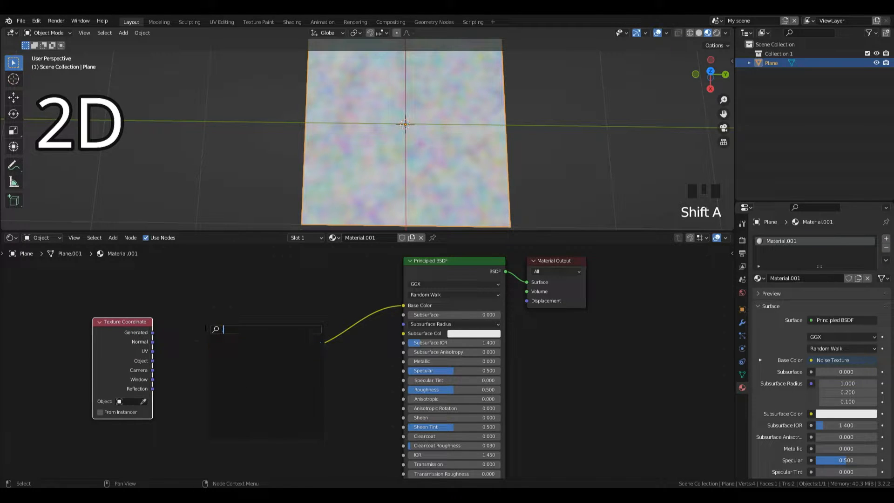
{"action": "left_click", "coordinate": [225, 346]}
{"action": "left_click", "coordinate": [189, 305]}
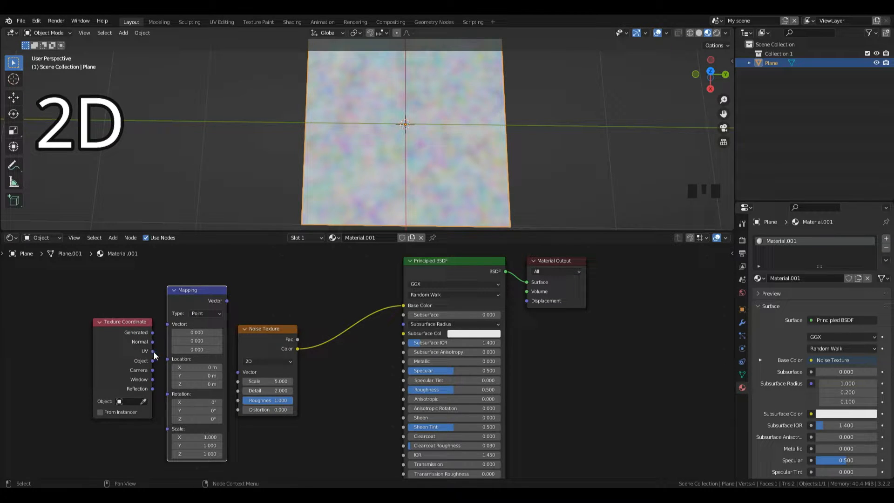
{"action": "left_click_drag", "start_coordinate": [152, 351], "coordinate": [167, 324]}
{"action": "left_click_drag", "start_coordinate": [226, 302], "coordinate": [272, 353]}
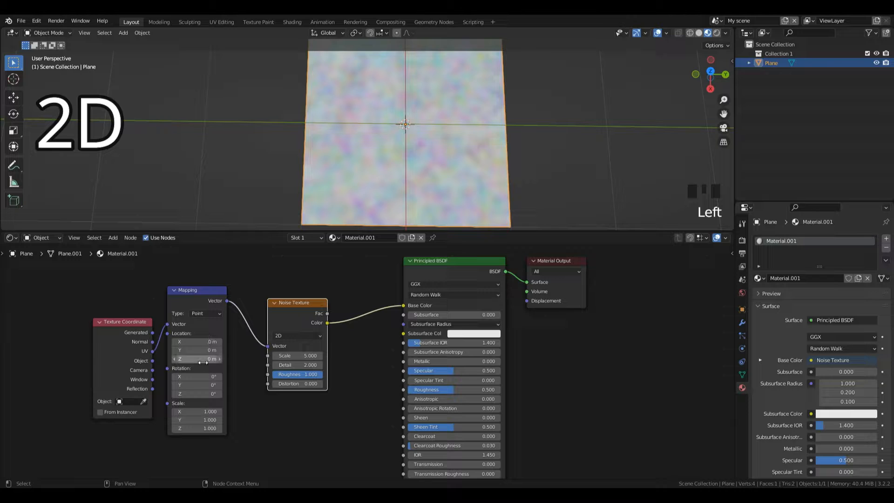
Step: Undo the last two changes and raise the Mapping node's X location in small increments
{"action": "key", "text": "ctrl+z"}
{"action": "key", "text": "ctrl+z"}
{"action": "left_click", "coordinate": [220, 341]}
{"action": "left_click", "coordinate": [220, 342]}
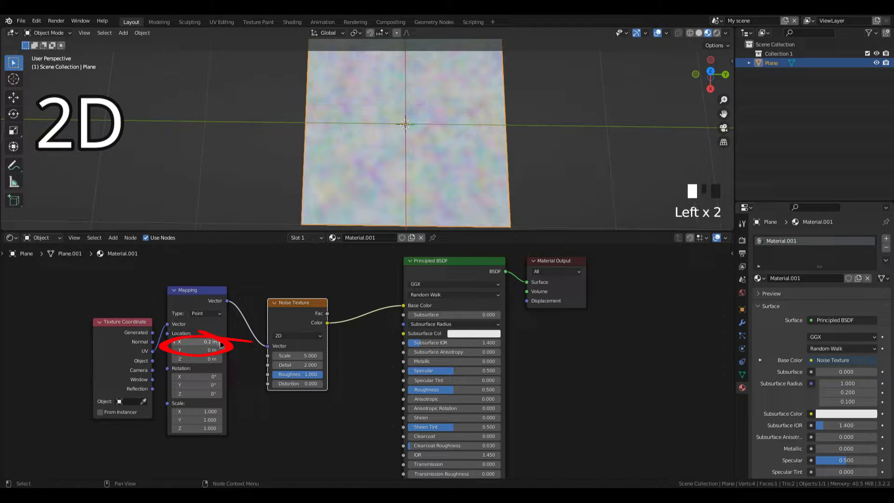
Step: Raise the Mapping node's X, Y and Z location values to 0.3 m each
{"action": "left_click", "coordinate": [220, 342]}
{"action": "left_click", "coordinate": [219, 350]}
{"action": "left_click", "coordinate": [219, 351]}
{"action": "left_click", "coordinate": [219, 350]}
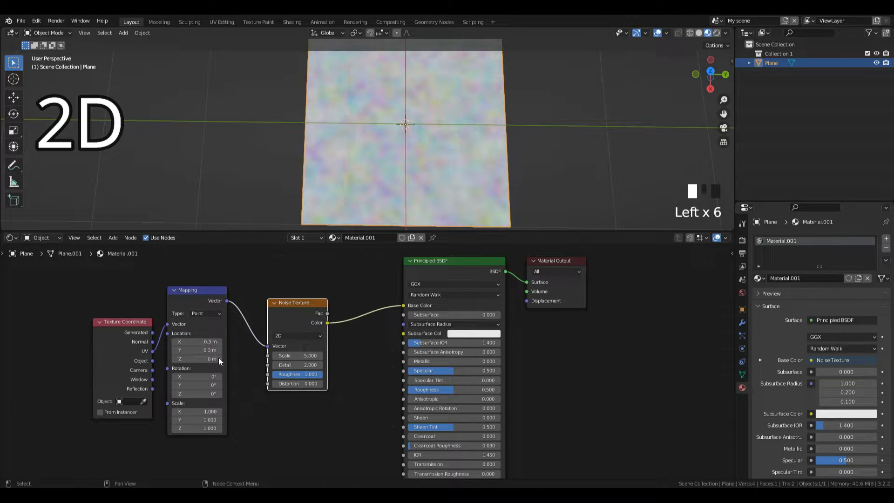
{"action": "left_click", "coordinate": [219, 360]}
{"action": "left_click", "coordinate": [219, 360]}
{"action": "left_click", "coordinate": [219, 360]}
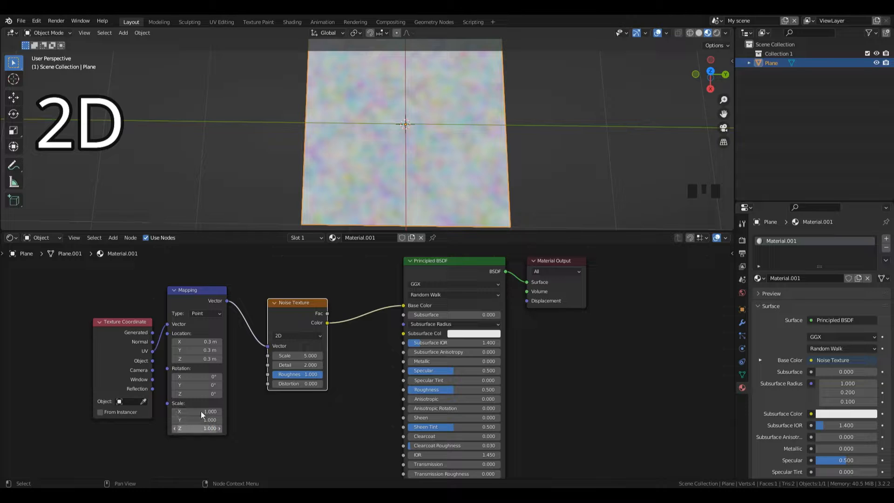
Step: Shift the Mapping node's three location values together, ending with X, Y and Z all set to 0 m
{"action": "mouse_move", "coordinate": [181, 342]}
{"action": "left_mouse_down"}
{"action": "mouse_move", "coordinate": [210, 359]}
{"action": "mouse_move", "coordinate": [197, 341]}
{"action": "left_mouse_up"}
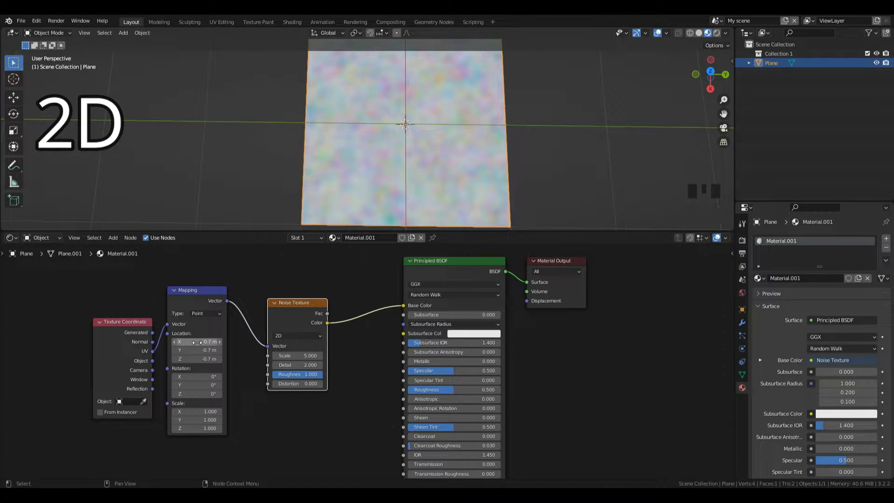
{"action": "left_click", "coordinate": [197, 343]}
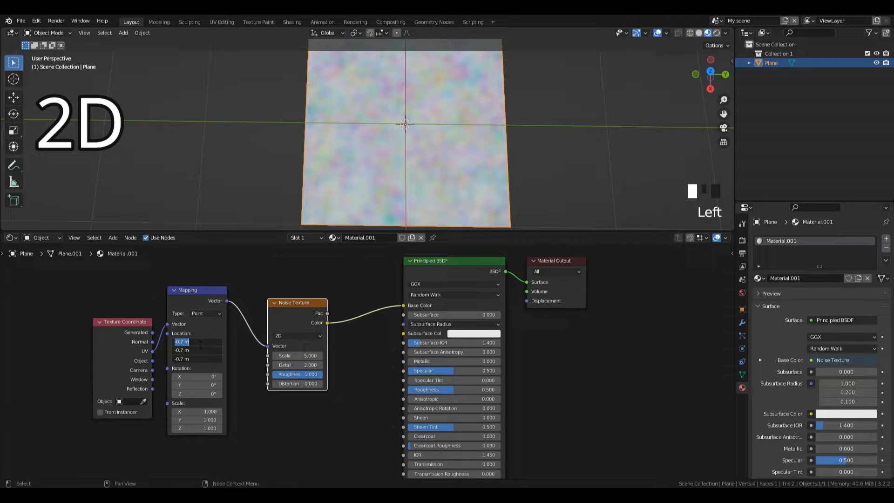
{"action": "type", "text": "0"}
{"action": "key", "text": "Return"}
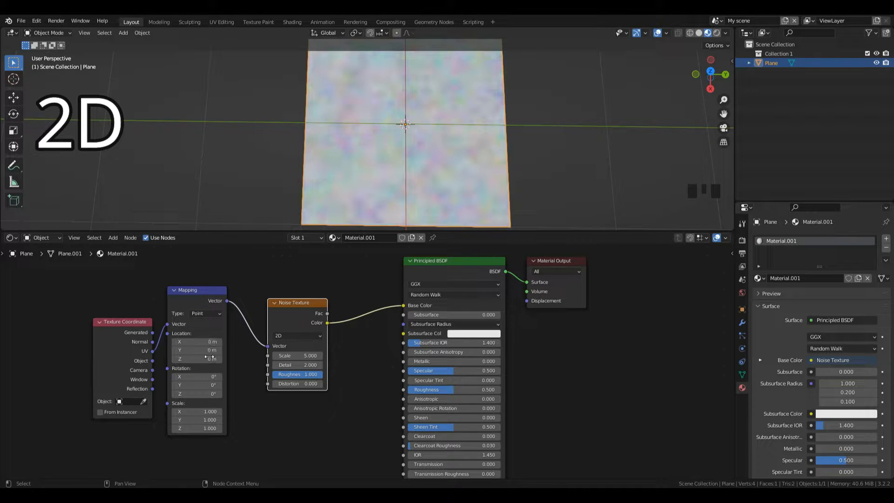
Step: Feed the noise's Fac output into Base Color and switch the Noise Texture to 3D
{"action": "left_click_drag", "start_coordinate": [327, 313], "coordinate": [404, 305]}
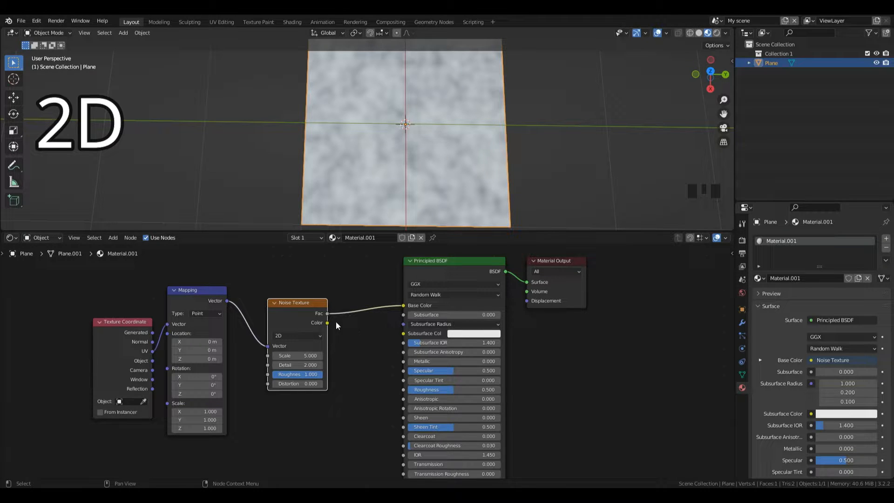
{"action": "left_click", "coordinate": [283, 336]}
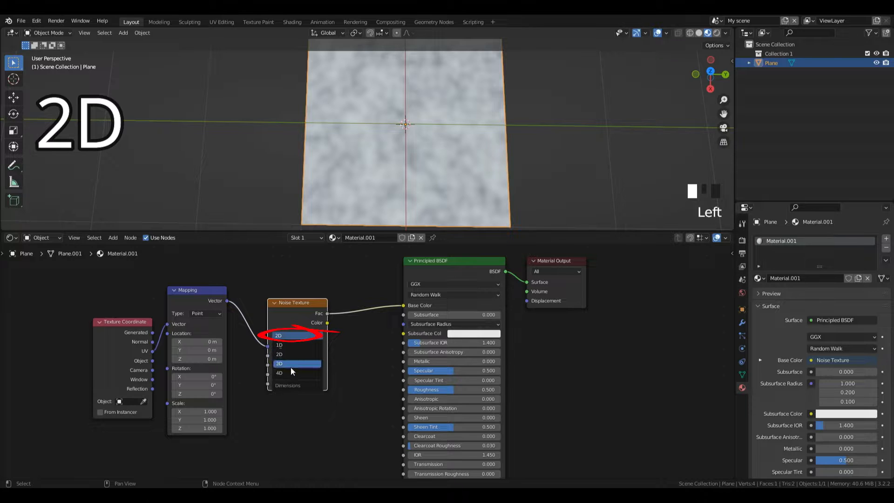
{"action": "left_click", "coordinate": [290, 364]}
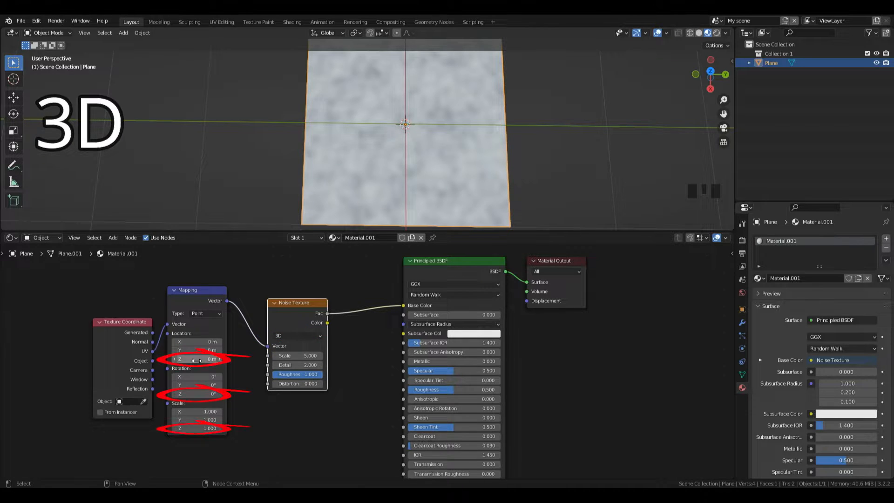
Step: Undo the last change and raise the Mapping node's Z location to 0.1 m
{"action": "key", "text": "ctrl+z"}
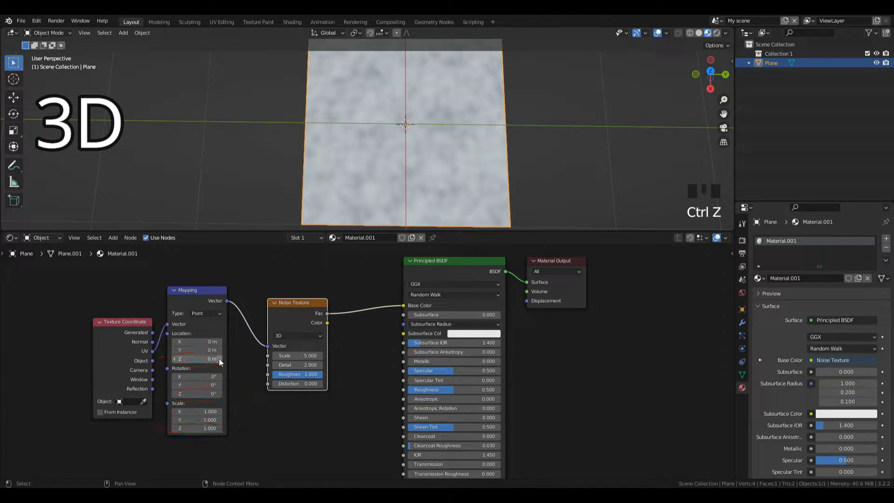
{"action": "left_click", "coordinate": [219, 359]}
{"action": "left_click", "coordinate": [219, 358]}
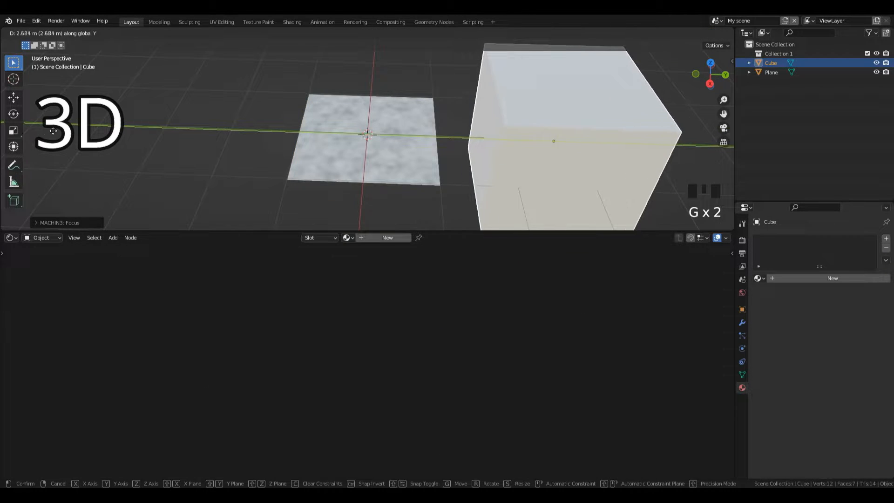
Step: Place the cube beside the plane along the Y axis and link the Object coordinate output to the Mapping node's Vector input
{"action": "left_click", "coordinate": [566, 132]}
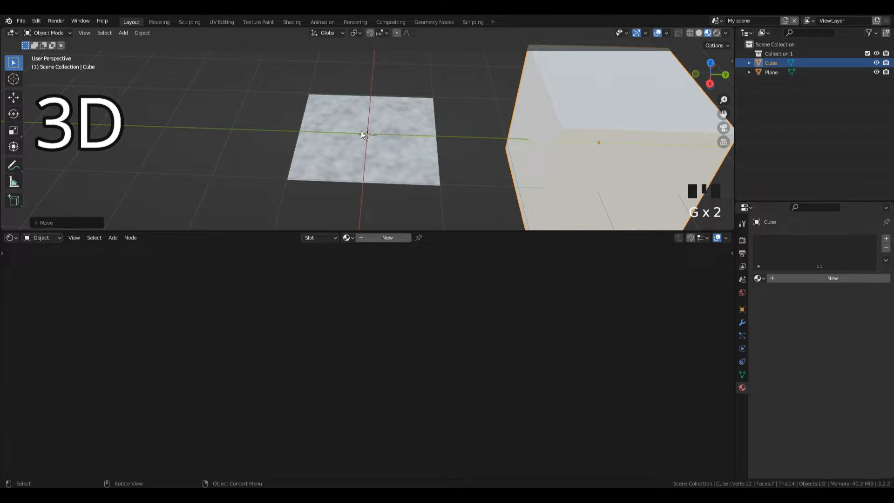
{"action": "scroll", "coordinate": [564, 131], "scroll_direction": "down", "scroll_amount": 2}
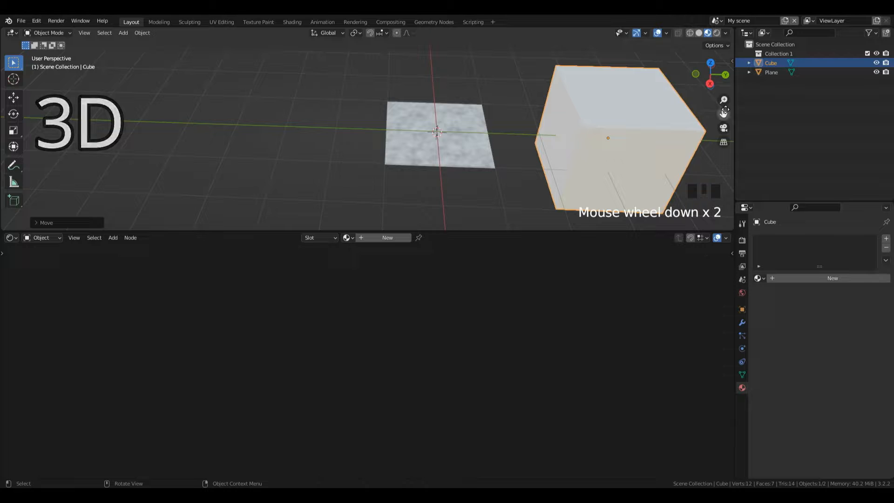
{"action": "left_click", "coordinate": [692, 114]}
{"action": "left_click_drag", "start_coordinate": [152, 361], "coordinate": [167, 324]}
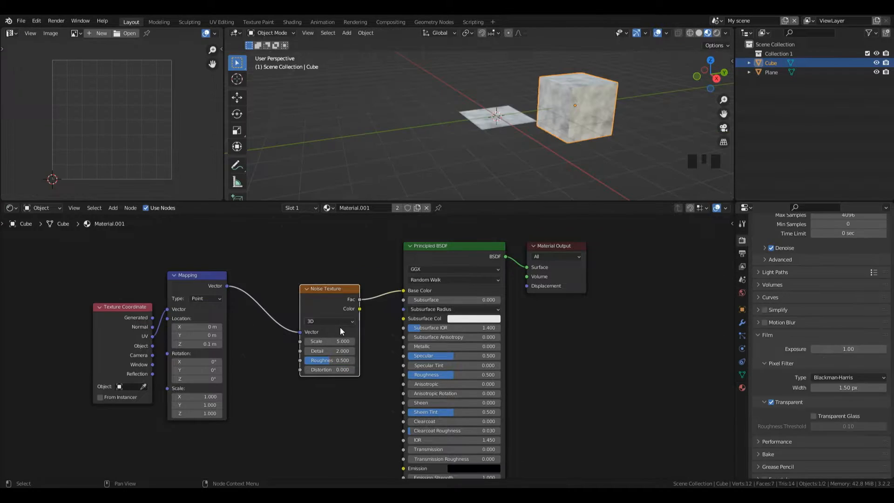
Step: Configure the Noise Texture as 4D with W at 0.4 and Detail at 15
{"action": "left_click", "coordinate": [332, 321]}
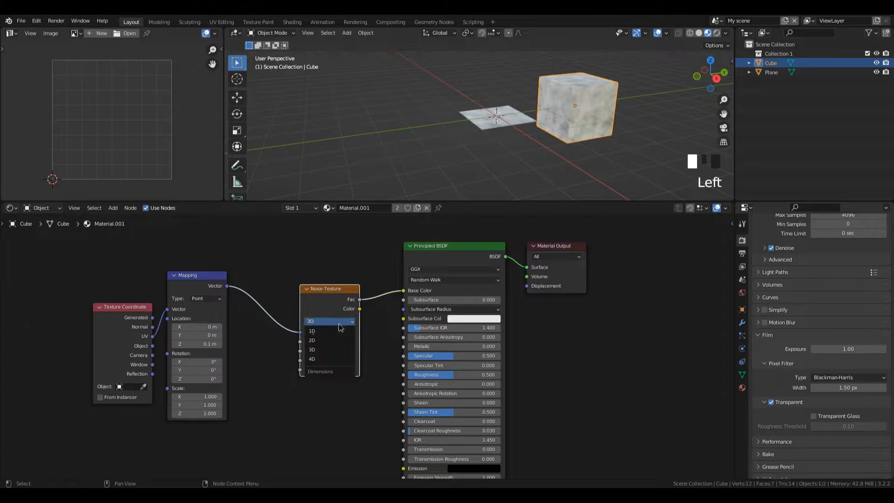
{"action": "left_click", "coordinate": [337, 359]}
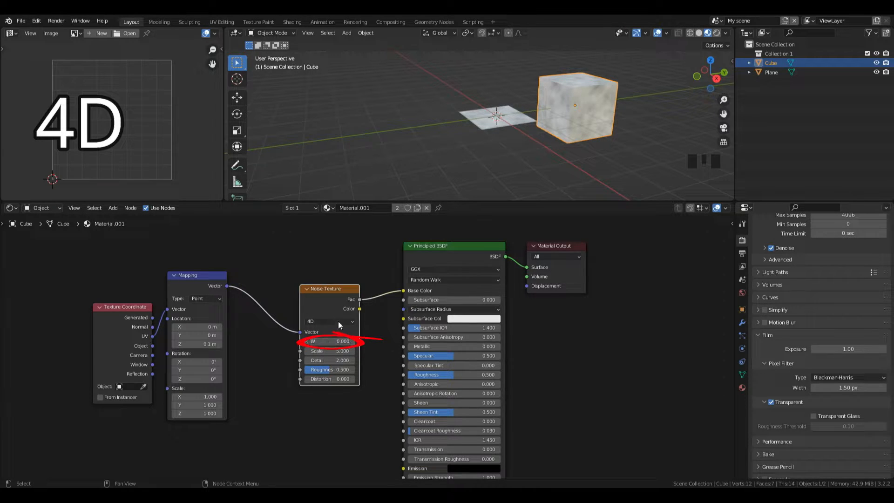
{"action": "key", "text": "ctrl+z"}
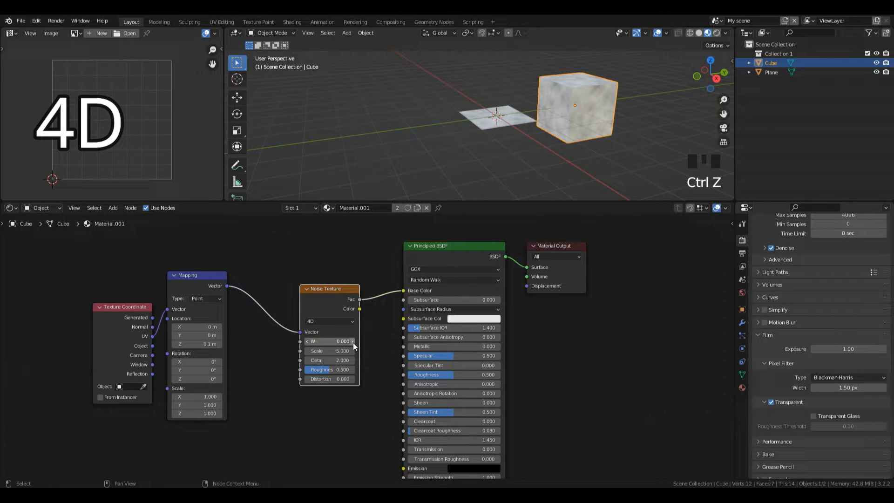
{"action": "left_click", "coordinate": [353, 343]}
{"action": "left_click", "coordinate": [353, 343]}
{"action": "left_click", "coordinate": [353, 343]}
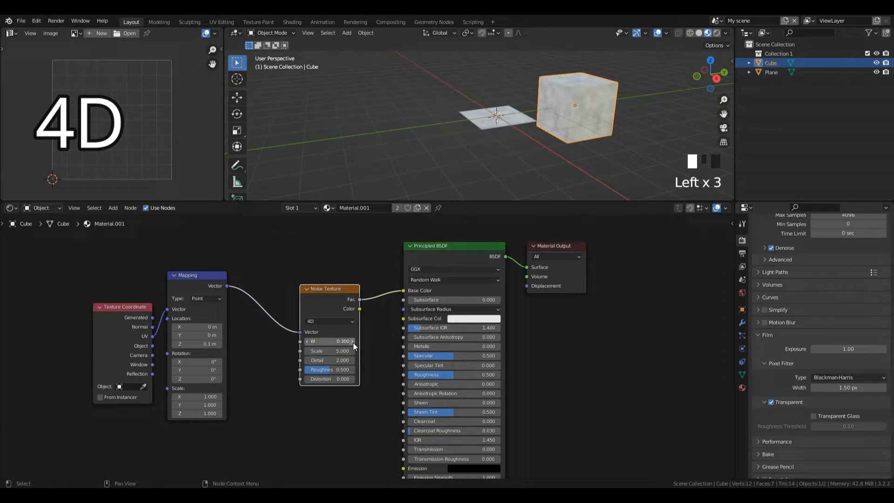
{"action": "left_click", "coordinate": [353, 343]}
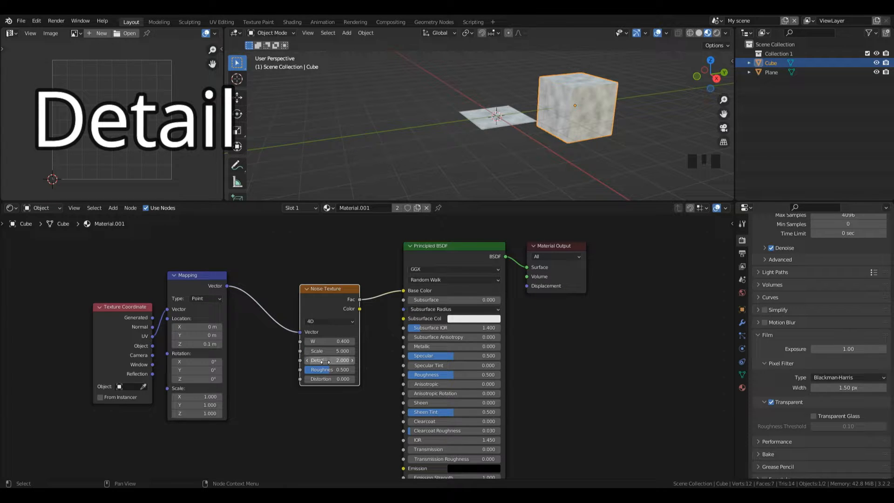
{"action": "left_click_drag", "start_coordinate": [326, 362], "coordinate": [345, 361]}
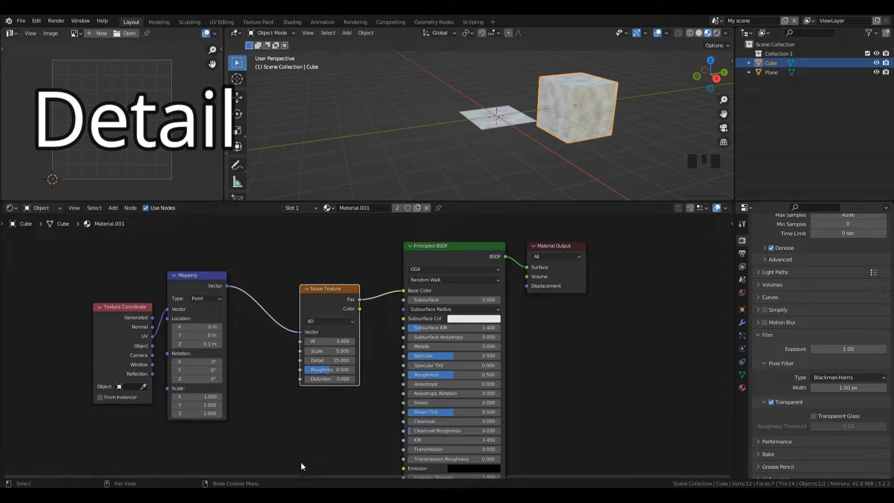
Step: Undo the last change and delete the Noise Texture node from the material
{"action": "key", "text": "ctrl+z"}
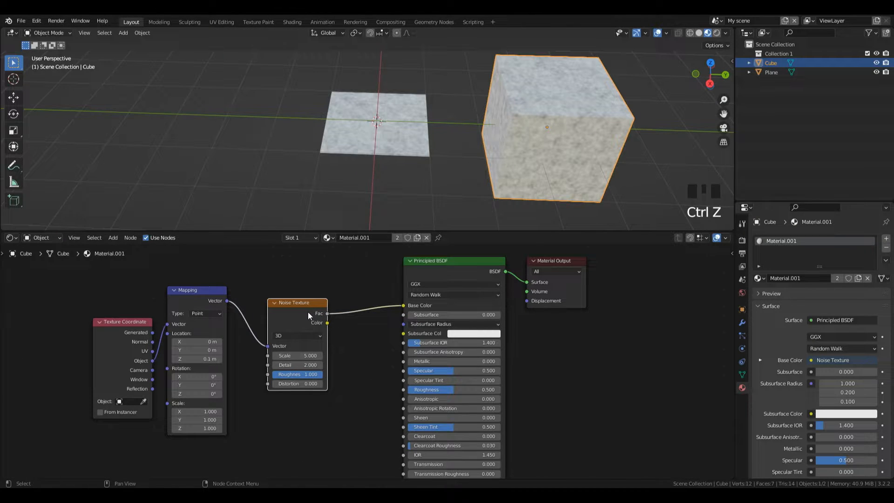
{"action": "key", "text": "Left"}
{"action": "key", "text": "x"}
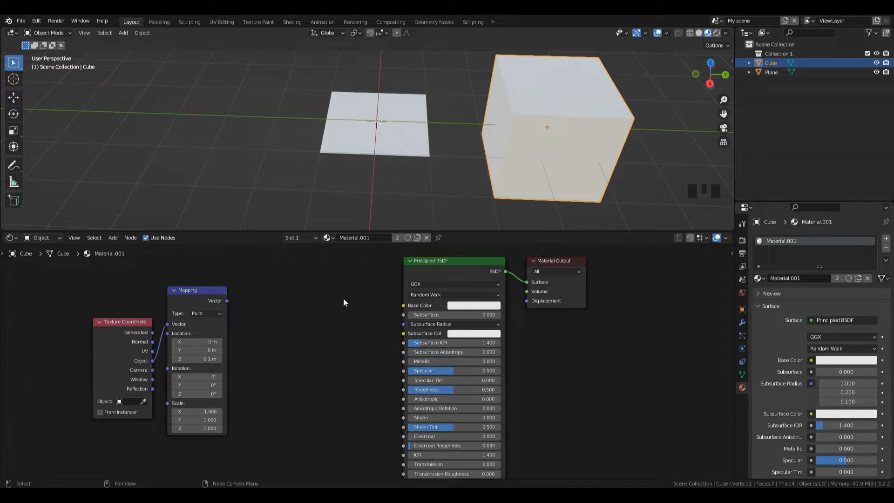
Step: Add a Brick Texture node, linking the Mapping output to its Vector input and its Color output to Base Color
{"action": "key", "text": "shift+a"}
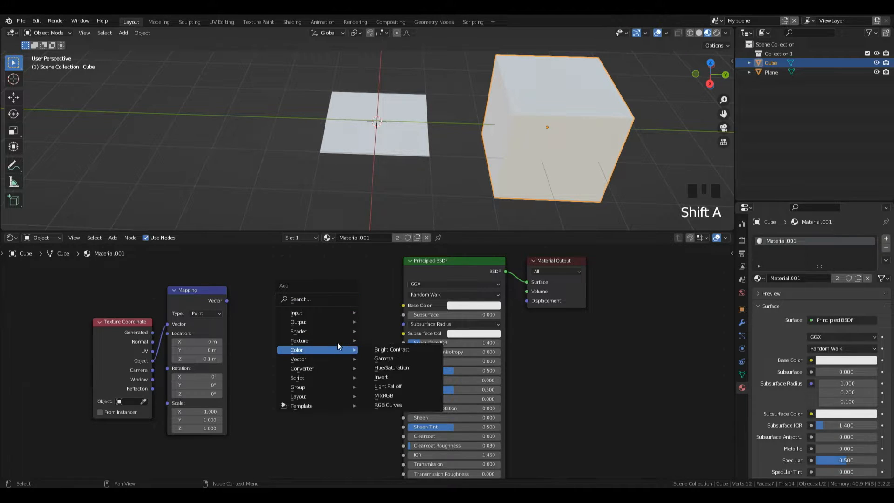
{"action": "mouse_move", "coordinate": [334, 341]}
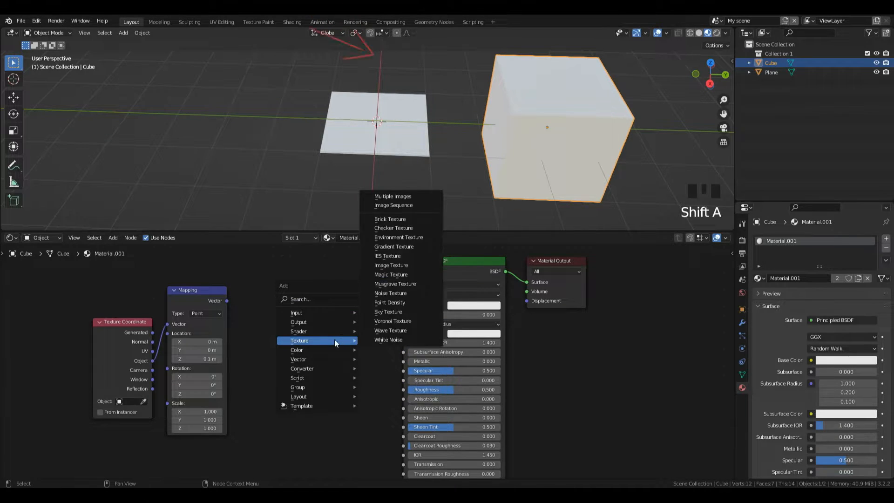
{"action": "left_click", "coordinate": [395, 219]}
{"action": "left_click", "coordinate": [292, 259]}
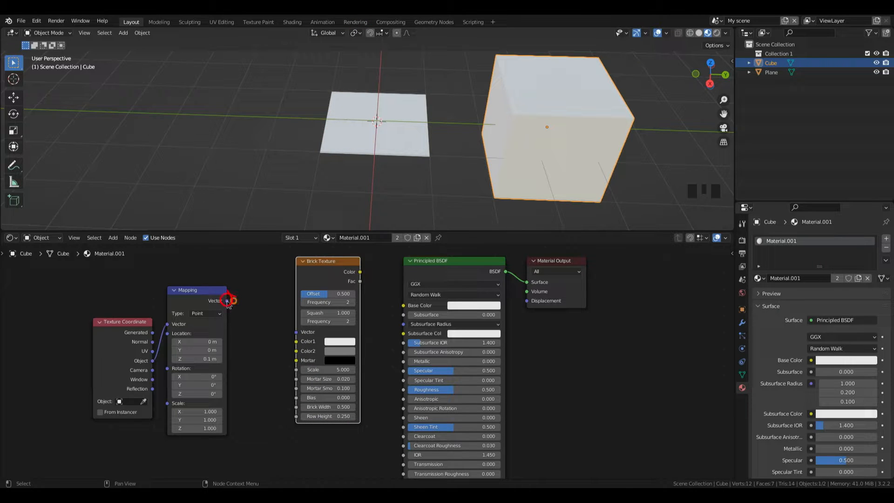
{"action": "left_click_drag", "start_coordinate": [227, 301], "coordinate": [297, 332]}
{"action": "left_click_drag", "start_coordinate": [361, 273], "coordinate": [403, 305]}
Step: Replace the Object coordinates with the UV output as the Mapping node's Vector input
{"action": "left_click_drag", "start_coordinate": [711, 74], "coordinate": [700, 77]}
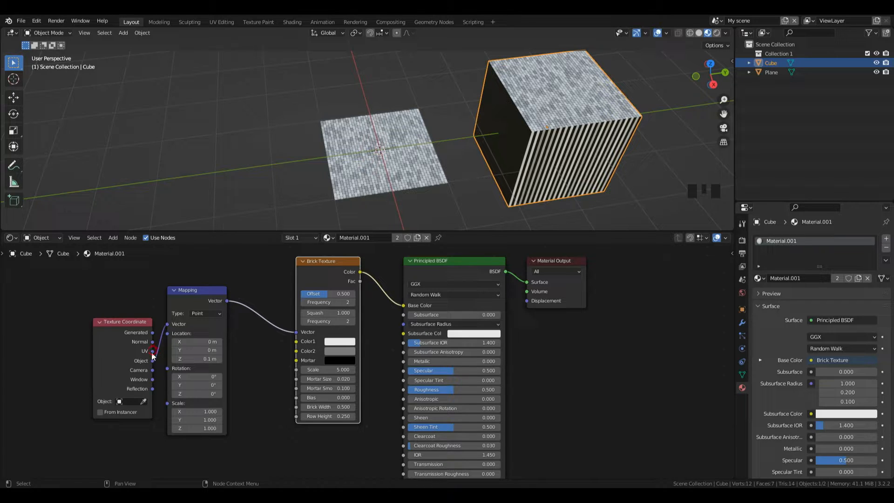
{"action": "left_click_drag", "start_coordinate": [153, 351], "coordinate": [174, 329]}
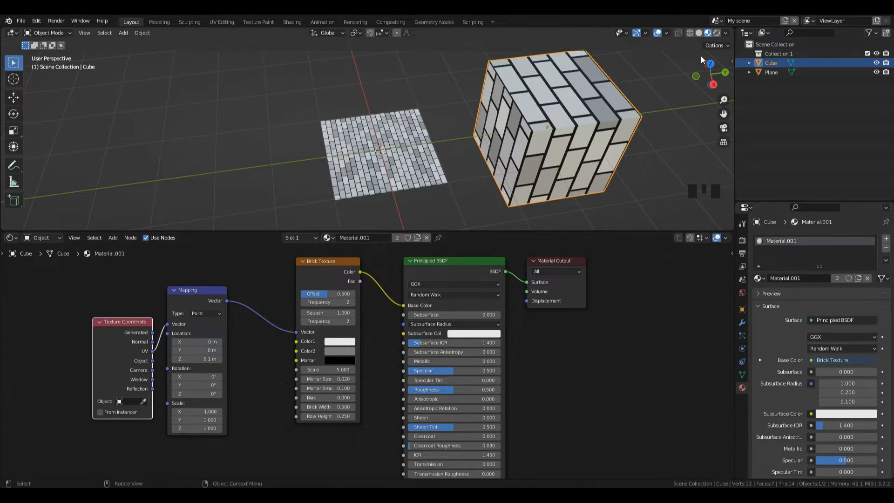
{"action": "left_click_drag", "start_coordinate": [710, 74], "coordinate": [759, 130]}
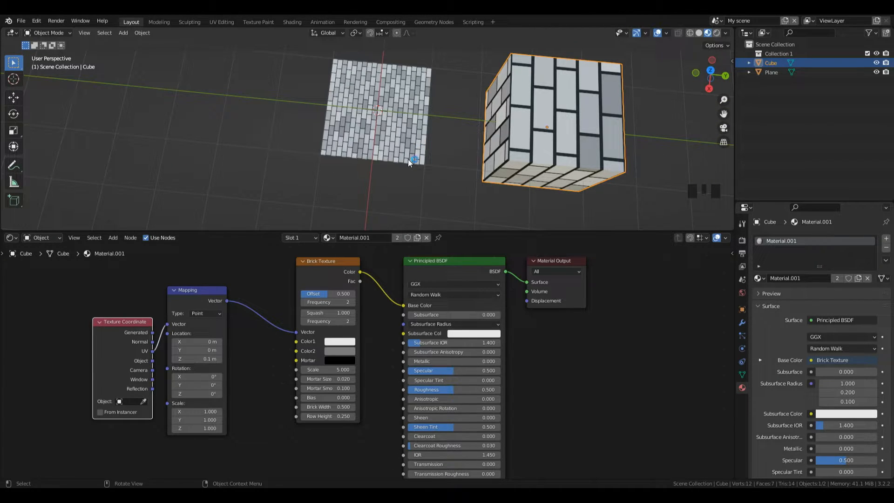
Step: Look up the object properties in the viewport and apply the cube's scale
{"action": "left_click", "coordinate": [732, 60]}
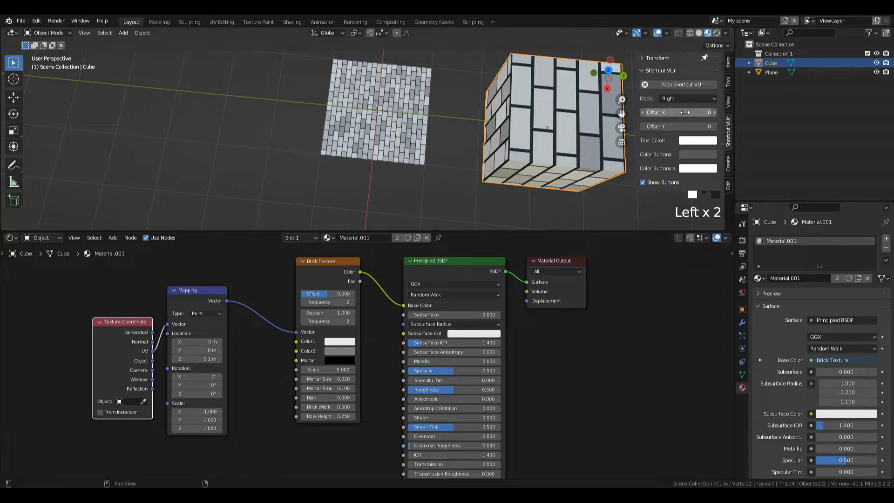
{"action": "key", "text": "n"}
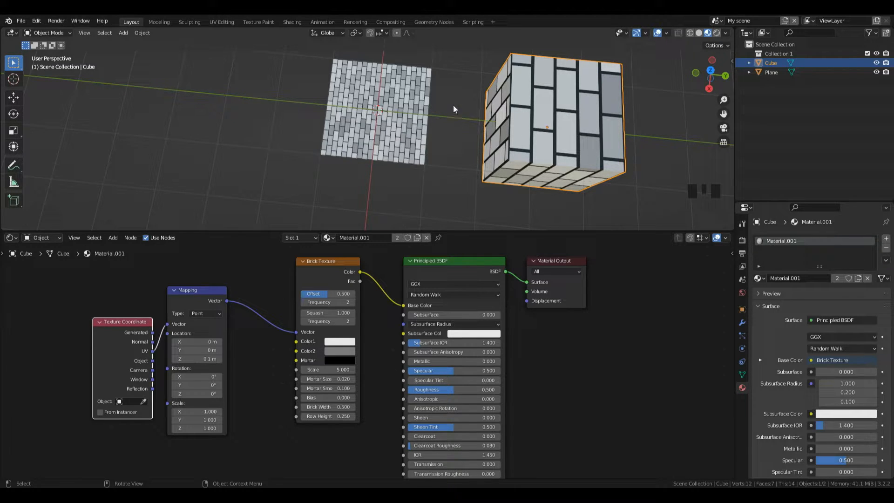
{"action": "left_click", "coordinate": [569, 126]}
{"action": "key", "text": "ctrl+a"}
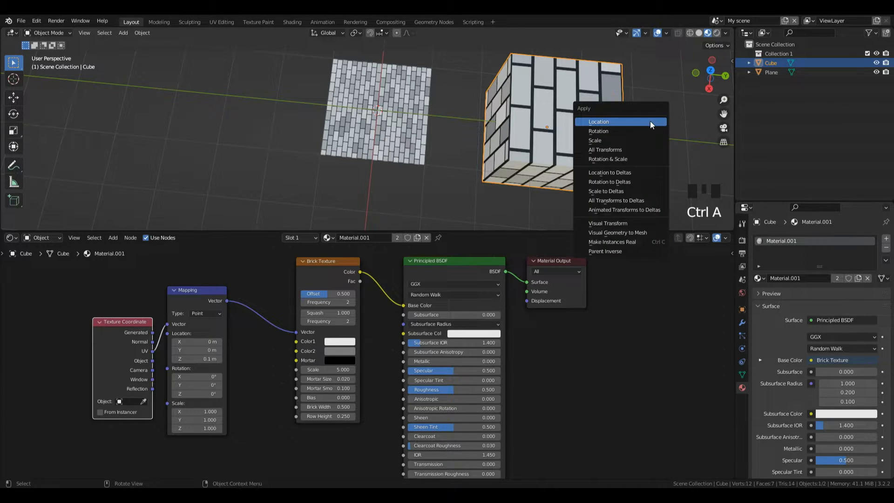
{"action": "left_click", "coordinate": [611, 140]}
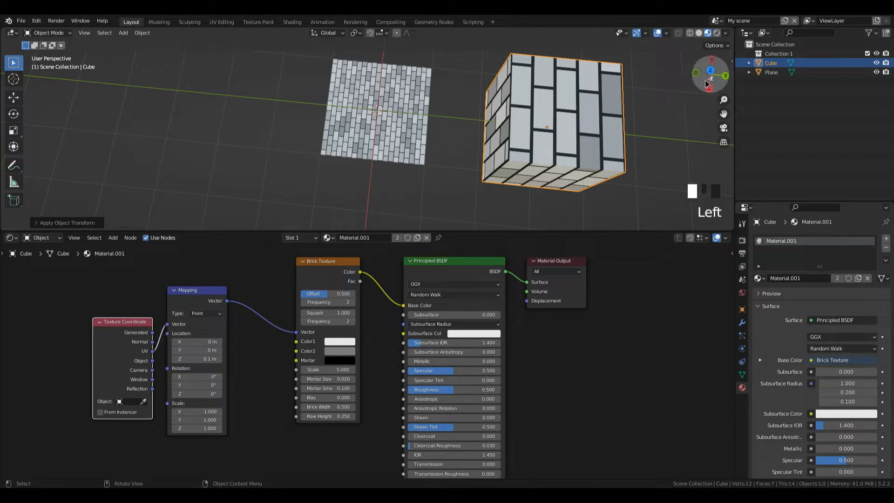
{"action": "left_click_drag", "start_coordinate": [707, 84], "coordinate": [694, 79]}
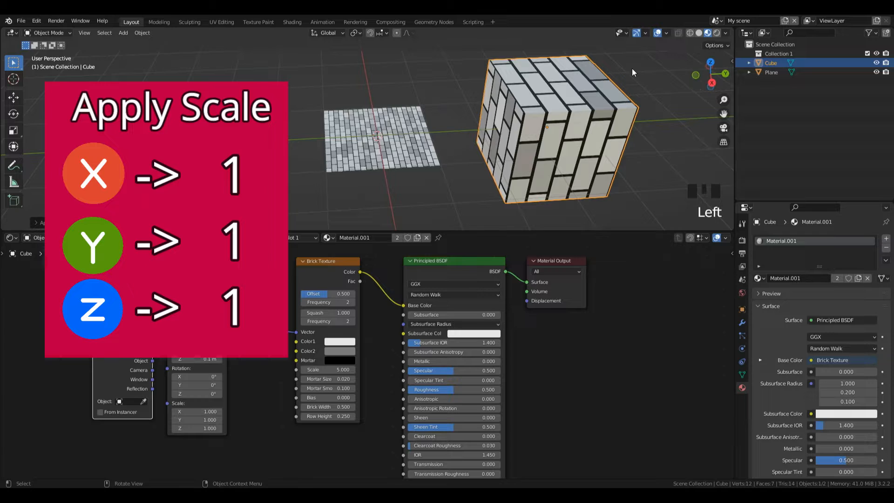
Step: Apply the plane's scale and reselect the cube
{"action": "left_click", "coordinate": [414, 147]}
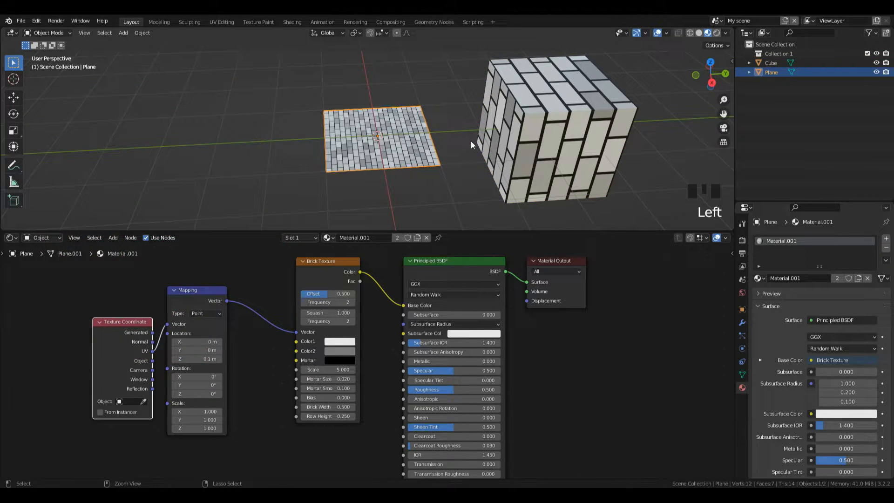
{"action": "key", "text": "ctrl+a"}
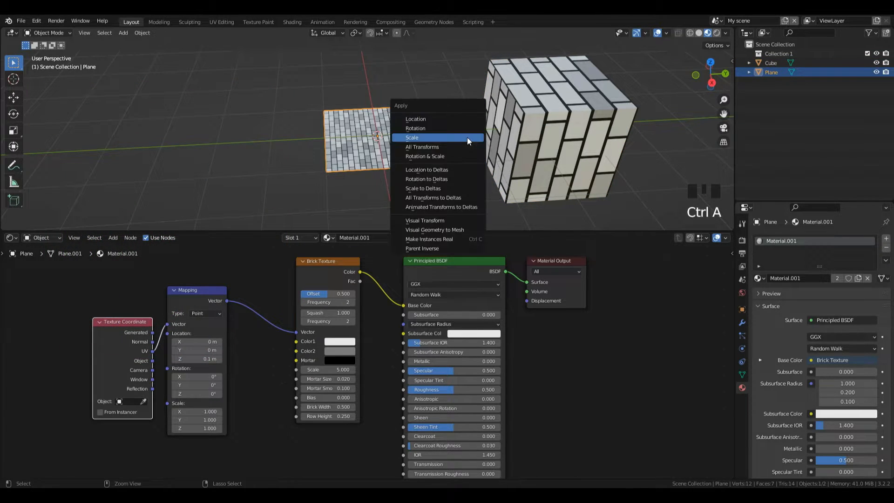
{"action": "left_click", "coordinate": [440, 137]}
{"action": "left_click", "coordinate": [583, 112]}
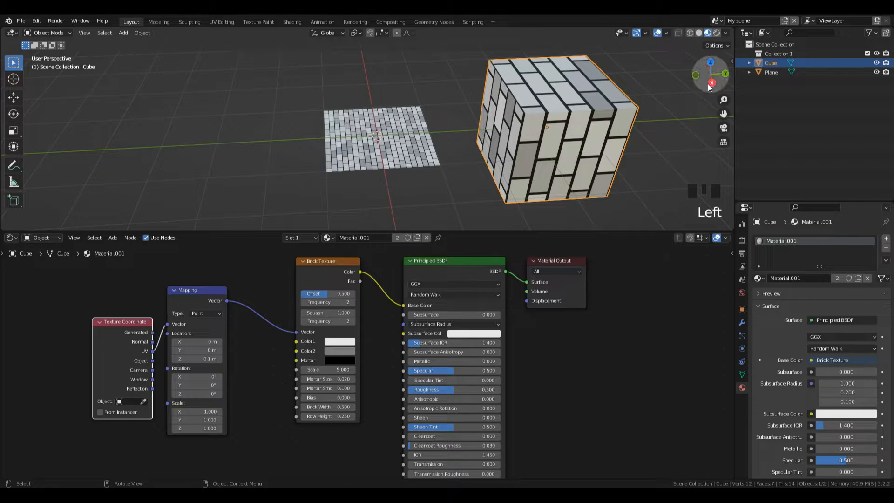
Step: Put the cube in Edit Mode and split the 3D viewport, making the new area a UV Editor
{"action": "left_click_drag", "start_coordinate": [710, 87], "coordinate": [684, 92]}
{"action": "left_click", "coordinate": [572, 120]}
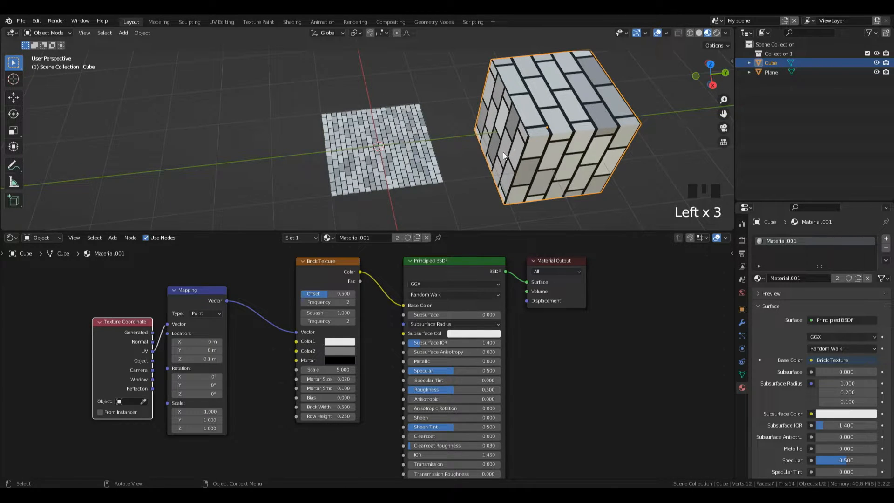
{"action": "key", "text": "Tab"}
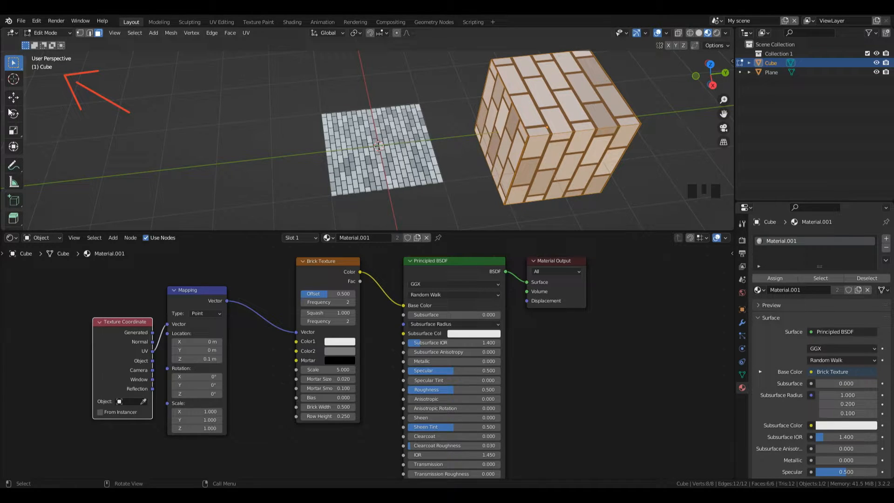
{"action": "left_click_drag", "start_coordinate": [2, 29], "coordinate": [223, 26]}
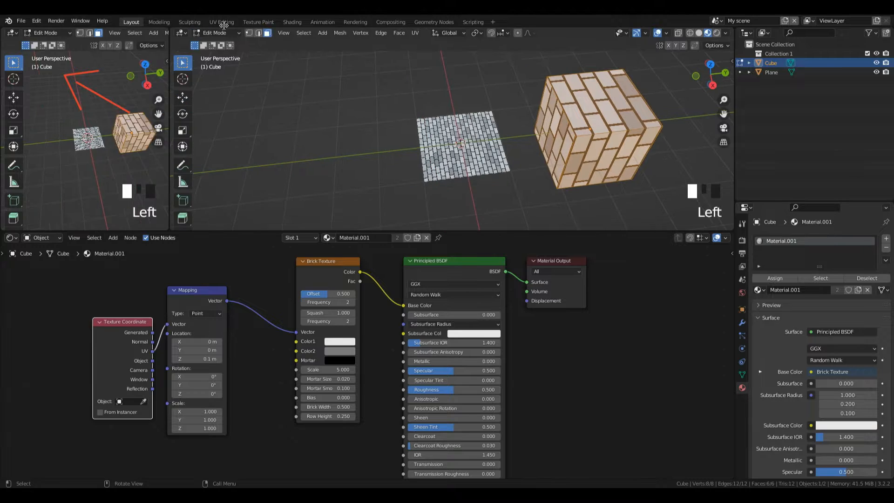
{"action": "left_click", "coordinate": [12, 34]}
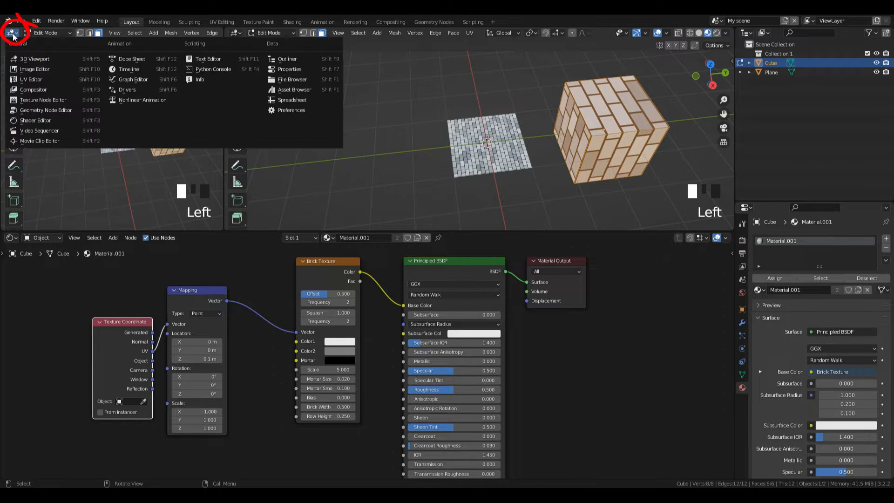
{"action": "left_click", "coordinate": [47, 80]}
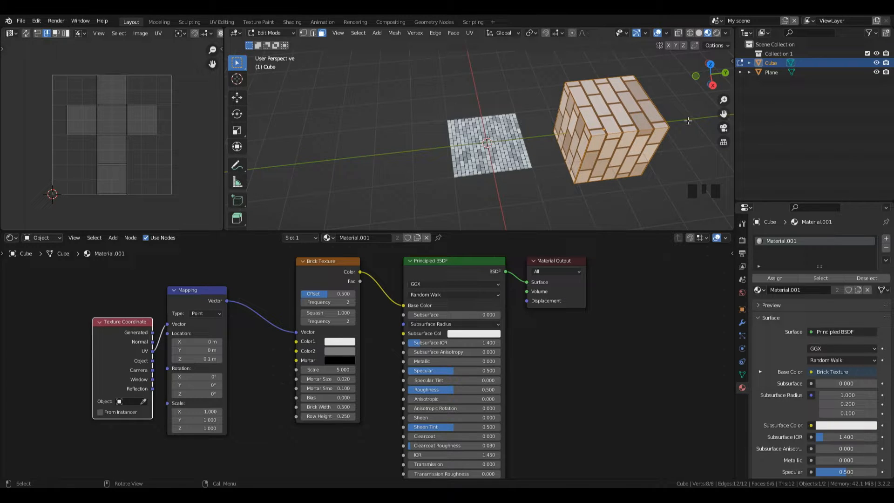
Step: Unwrap the cube's faces with Cube Projection and return to Object Mode
{"action": "left_click_drag", "start_coordinate": [710, 74], "coordinate": [731, 78]}
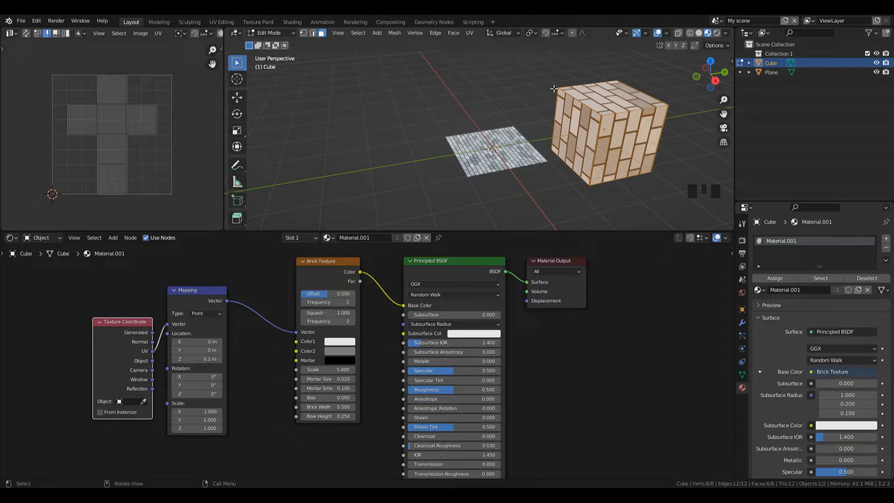
{"action": "key", "text": "u"}
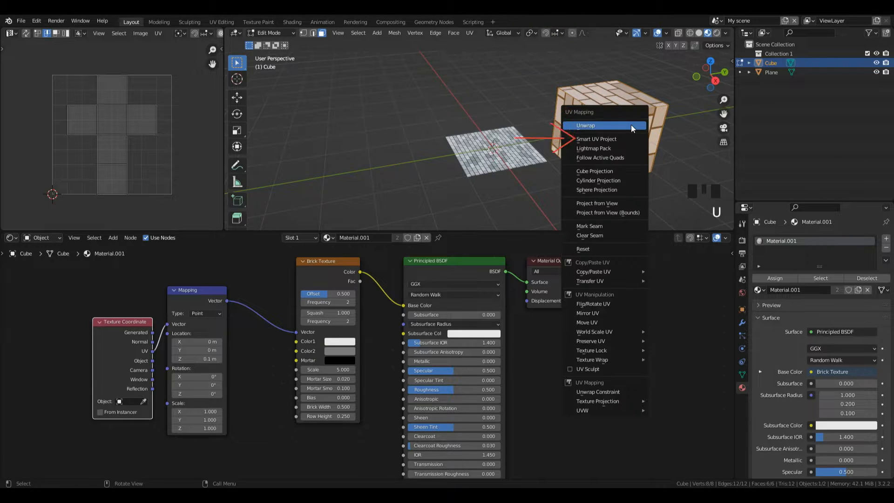
{"action": "left_click", "coordinate": [606, 176]}
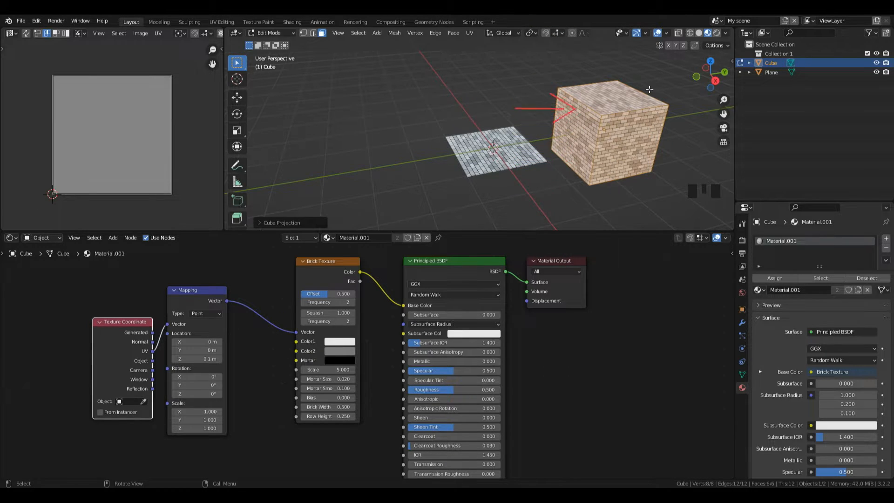
{"action": "left_click", "coordinate": [716, 80]}
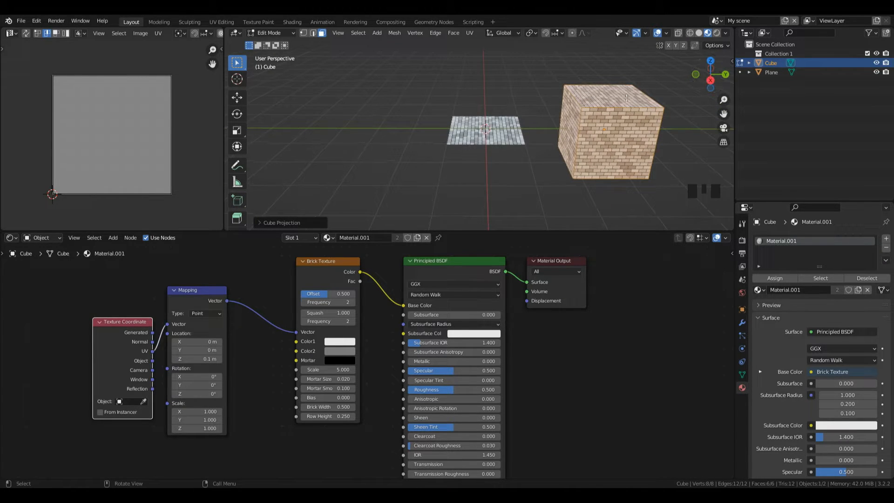
{"action": "key", "text": "Tab"}
{"action": "left_click", "coordinate": [627, 49]}
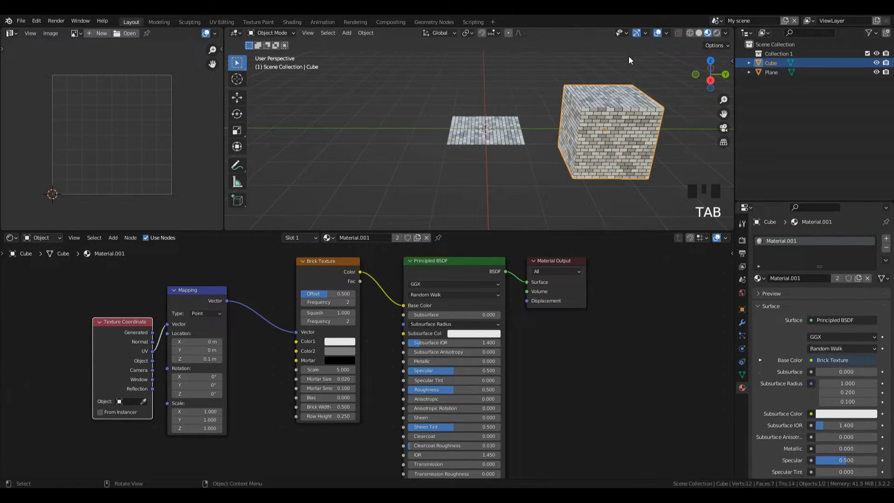
{"action": "left_click_drag", "start_coordinate": [724, 114], "coordinate": [656, 135]}
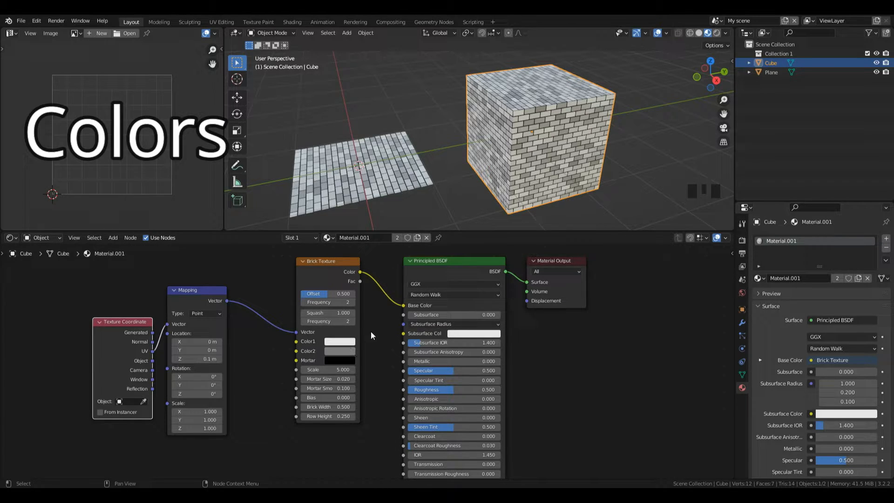
Step: Set the Brick Texture's Color1 to bright orange and Color2 to dark reddish brown
{"action": "left_click", "coordinate": [337, 342]}
{"action": "left_click", "coordinate": [337, 342]}
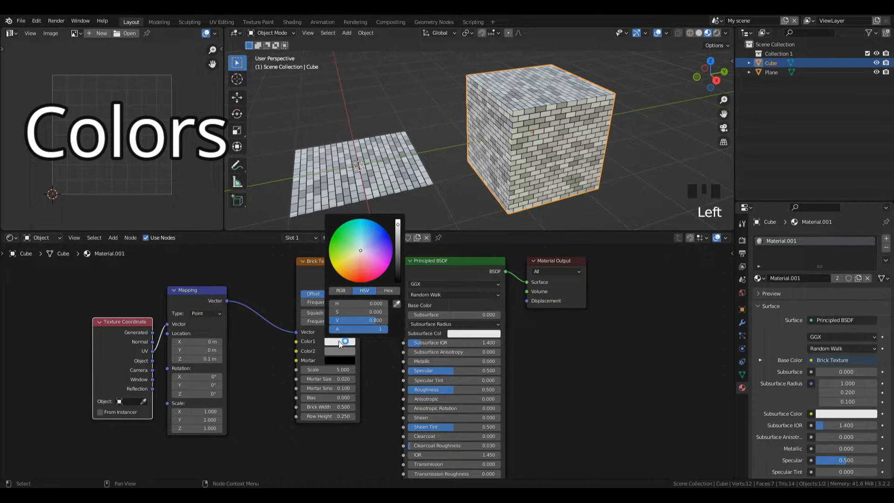
{"action": "left_click_drag", "start_coordinate": [354, 268], "coordinate": [357, 273]}
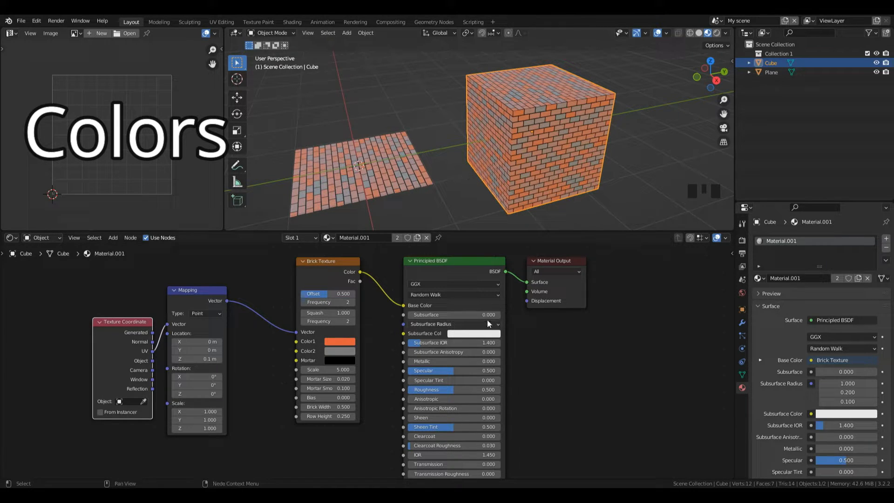
{"action": "left_click", "coordinate": [331, 350]}
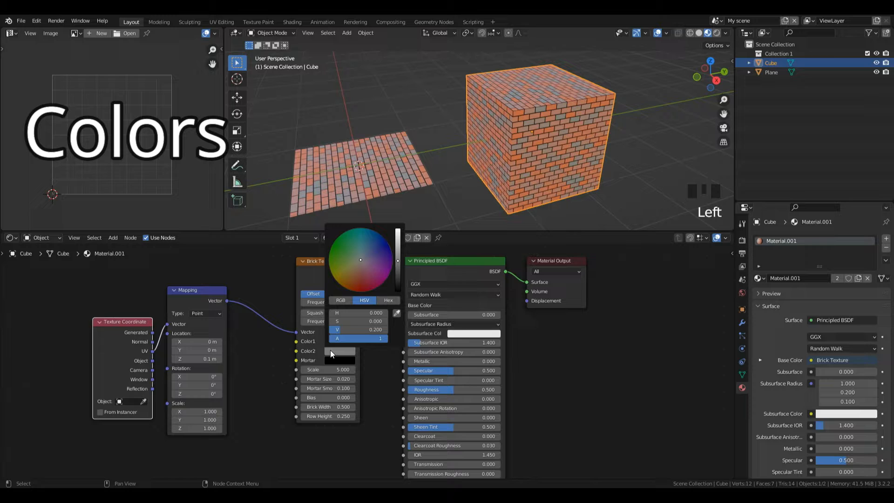
{"action": "left_click", "coordinate": [362, 279]}
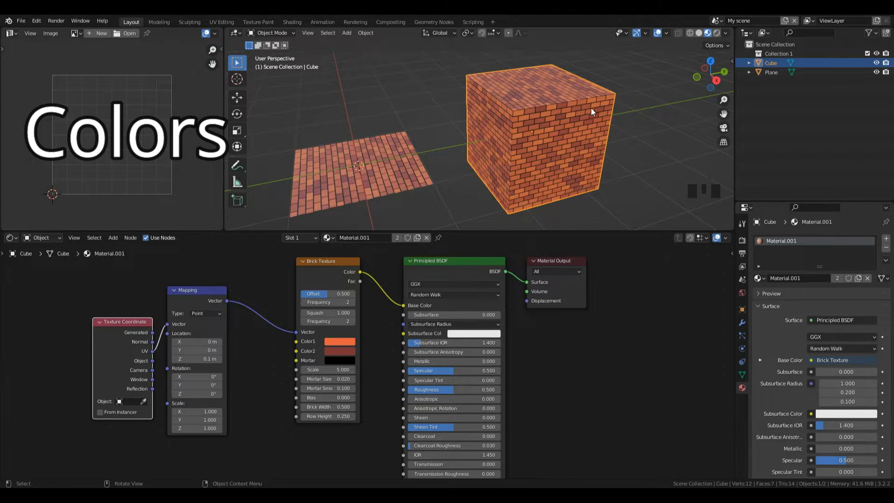
Step: Try the Brick Texture's Bias at -1 and at 1, and reset it to 0
{"action": "scroll", "coordinate": [591, 108], "scroll_direction": "up", "scroll_amount": 3}
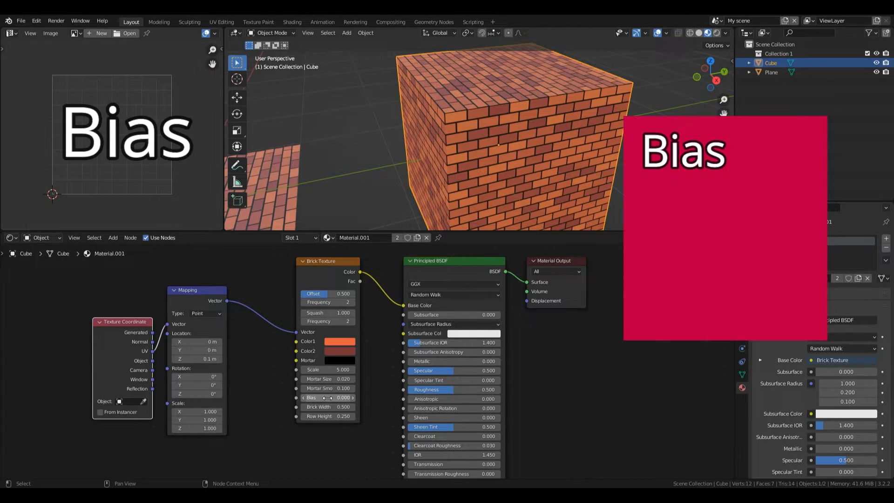
{"action": "left_click", "coordinate": [337, 397]}
{"action": "type", "text": "-1"}
{"action": "key", "text": "Return"}
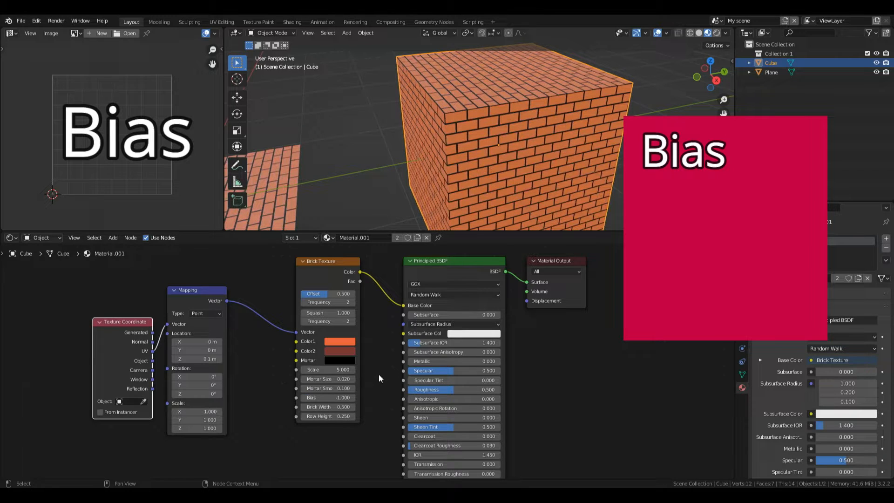
{"action": "left_click", "coordinate": [328, 397]}
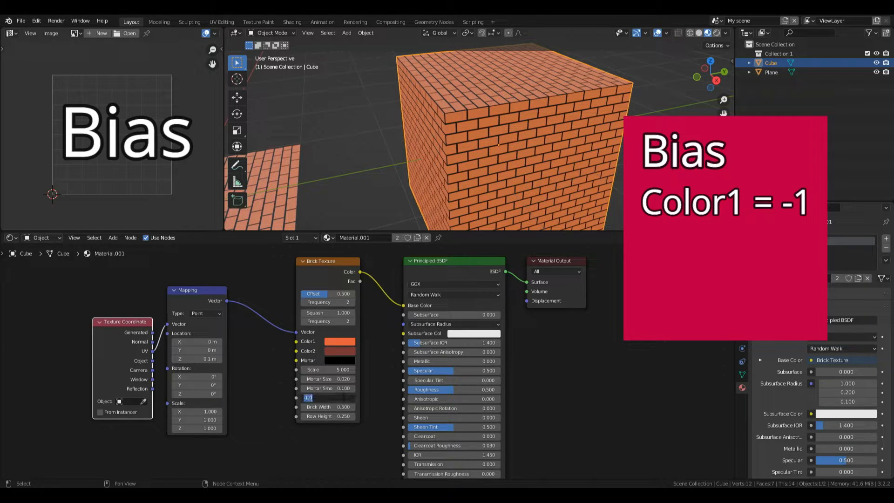
{"action": "type", "text": "1"}
{"action": "key", "text": "Return"}
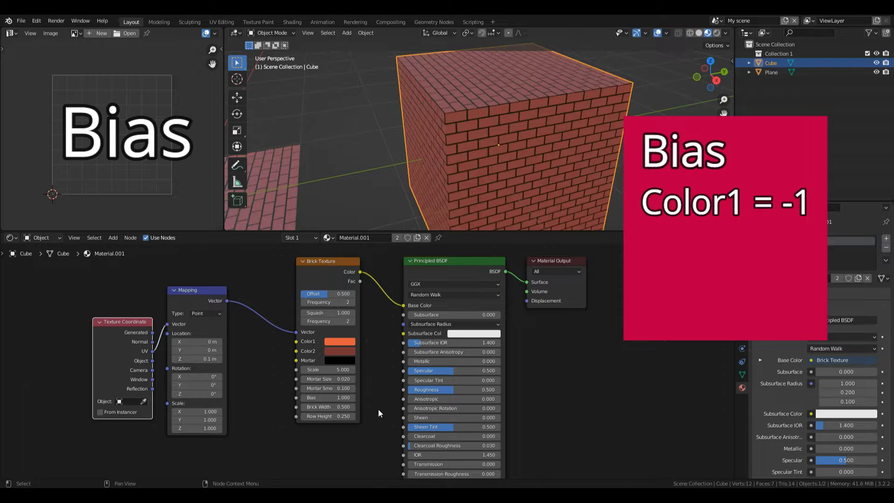
{"action": "left_click", "coordinate": [338, 398]}
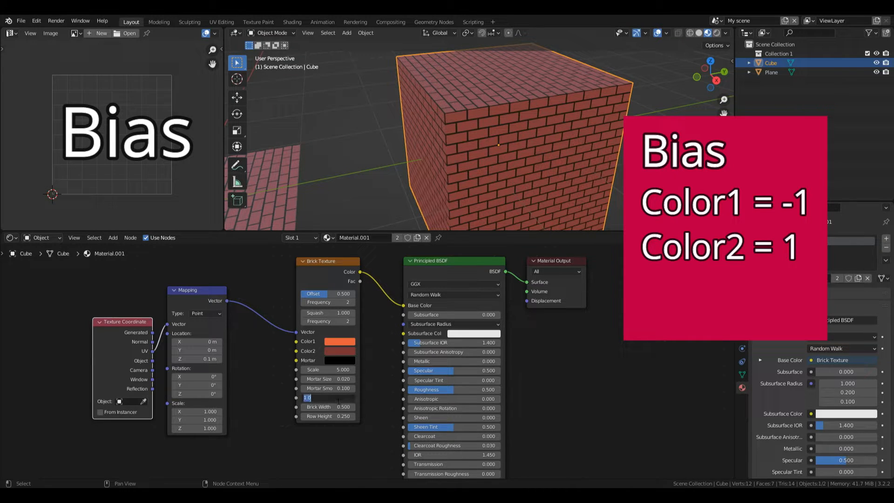
{"action": "type", "text": "0"}
{"action": "key", "text": "Return"}
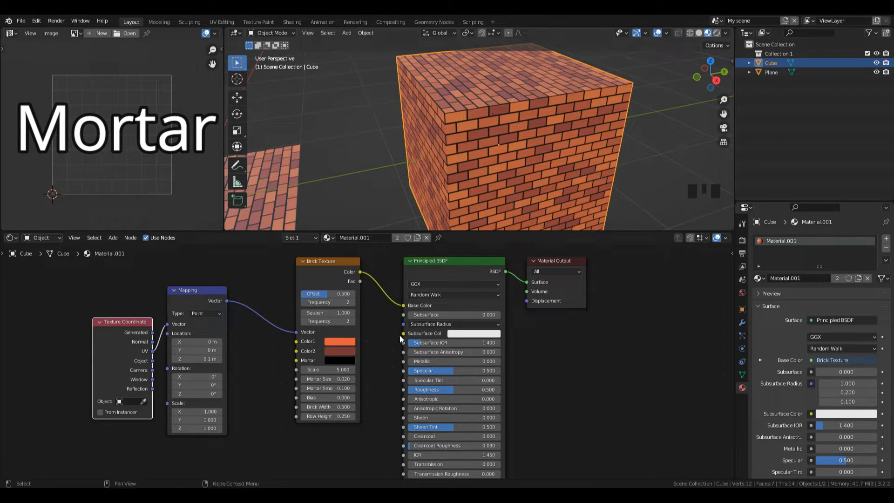
Step: Try a white Mortar color and restore black, and vary the Brick Texture's Scale before resetting it to 5
{"action": "left_click", "coordinate": [349, 359]}
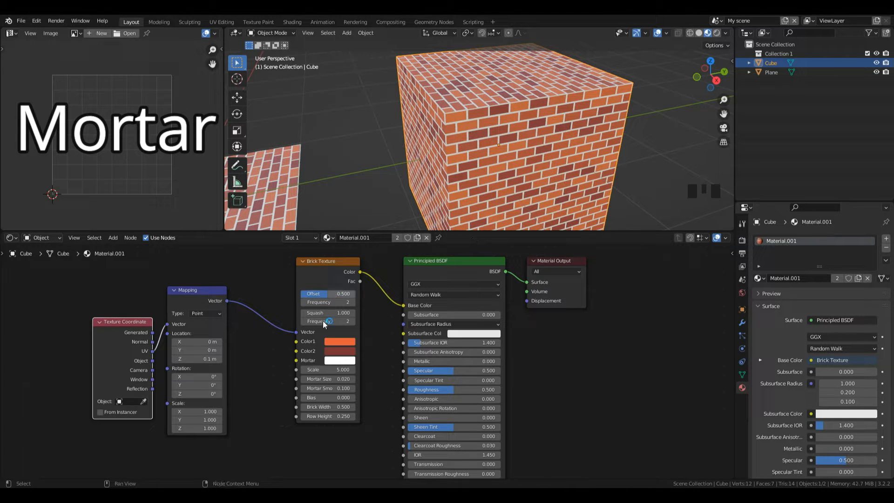
{"action": "left_click", "coordinate": [345, 360]}
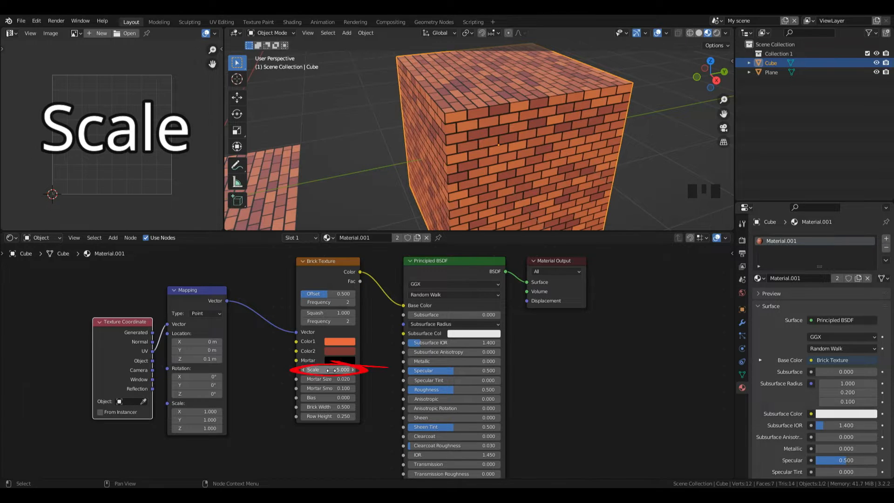
{"action": "mouse_move", "coordinate": [332, 370]}
{"action": "left_mouse_down"}
{"action": "mouse_move", "coordinate": [354, 370]}
{"action": "mouse_move", "coordinate": [342, 370]}
{"action": "left_mouse_up"}
{"action": "left_click", "coordinate": [340, 371]}
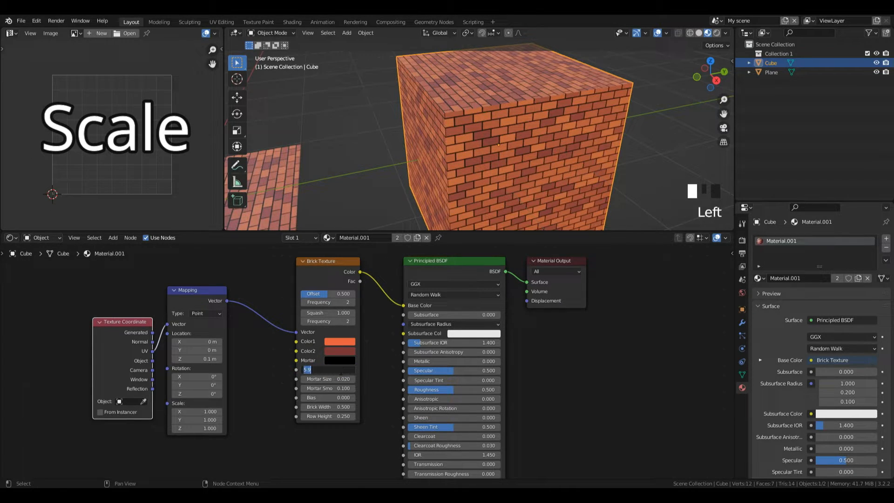
{"action": "type", "text": "5"}
{"action": "key", "text": "Return"}
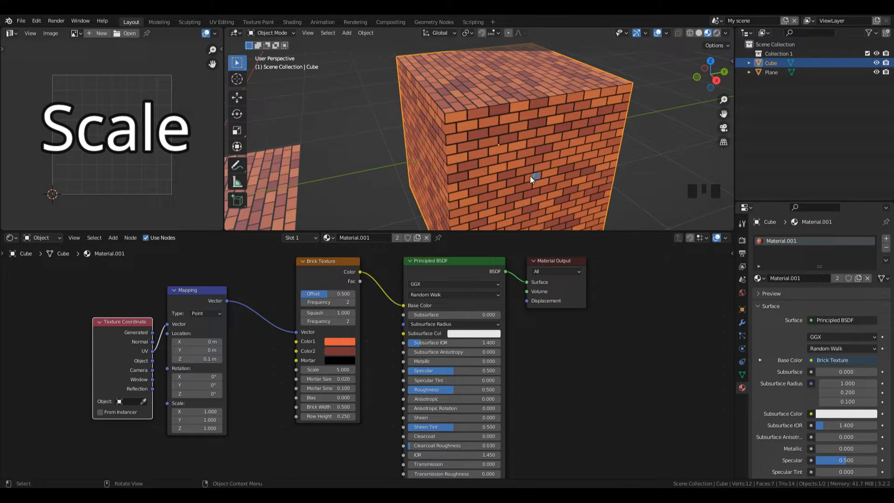
Step: Double the Brick Texture's Scale by multiplying its current value by 2
{"action": "left_click", "coordinate": [325, 369]}
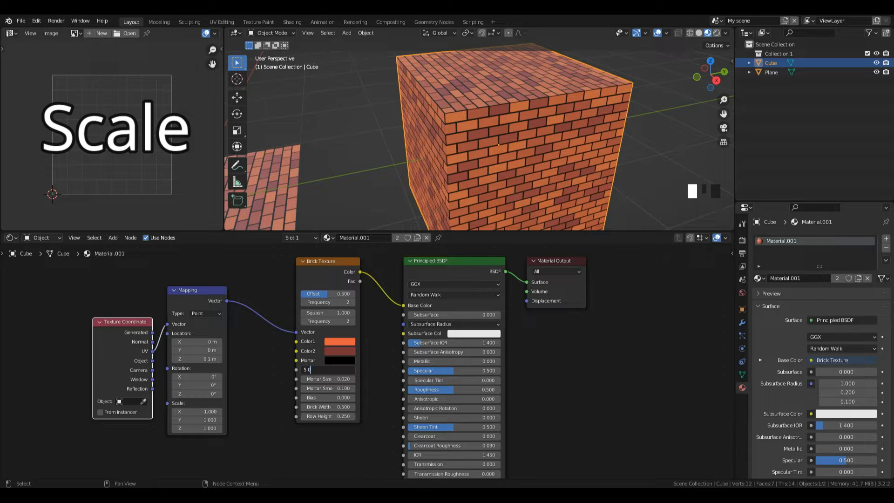
{"action": "type", "text": "*"}
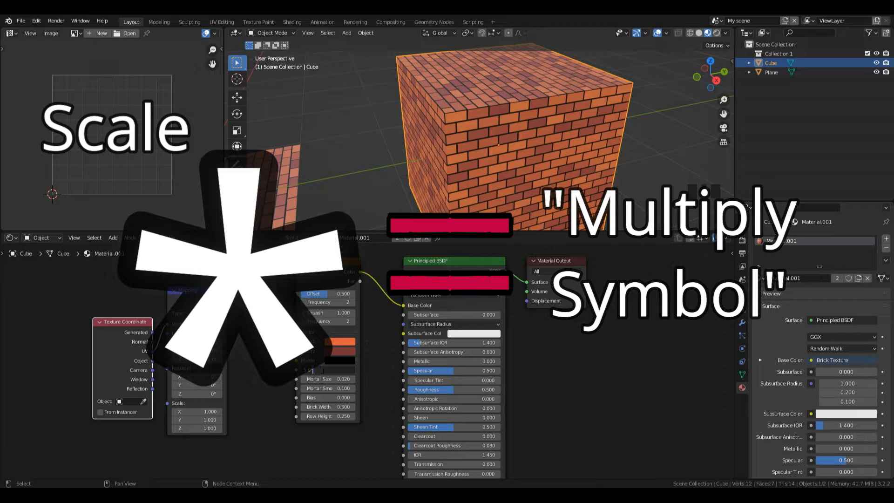
{"action": "type", "text": "2"}
{"action": "key", "text": "Return"}
{"action": "scroll", "coordinate": [510, 147], "scroll_direction": "up", "scroll_amount": 2}
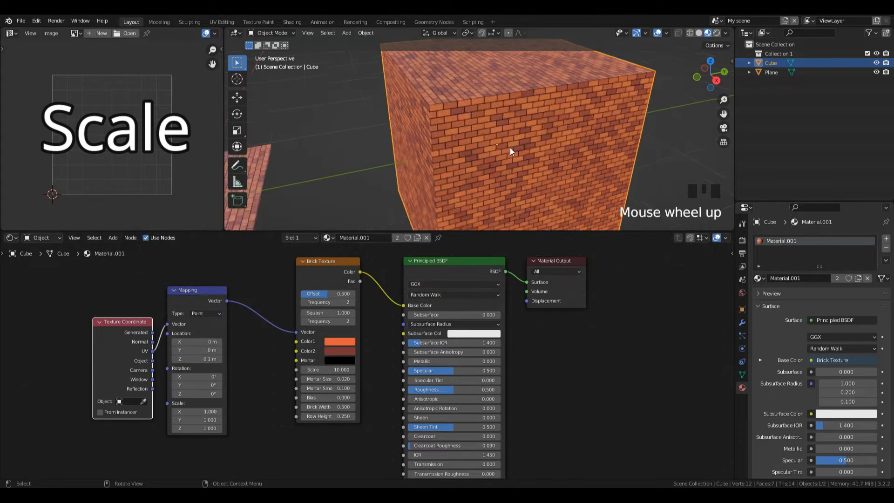
Step: Halve the Brick Texture's Scale by dividing its current value by 2
{"action": "left_click", "coordinate": [328, 370]}
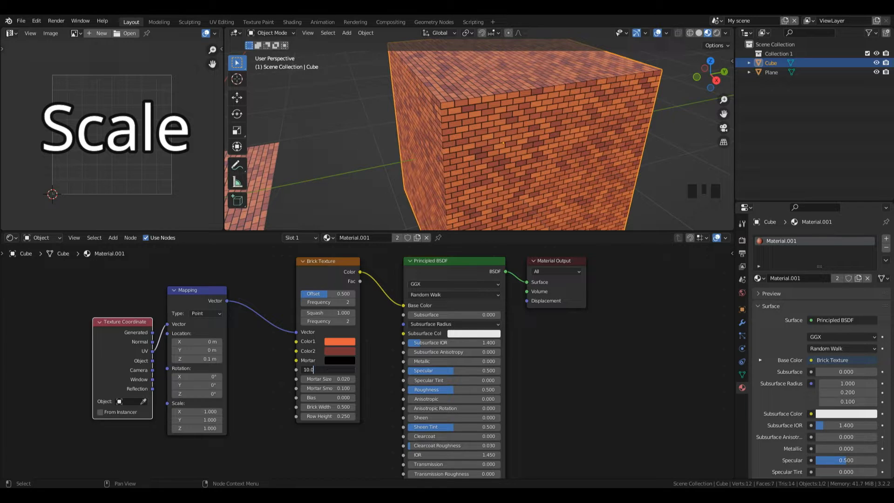
{"action": "type", "text": "/"}
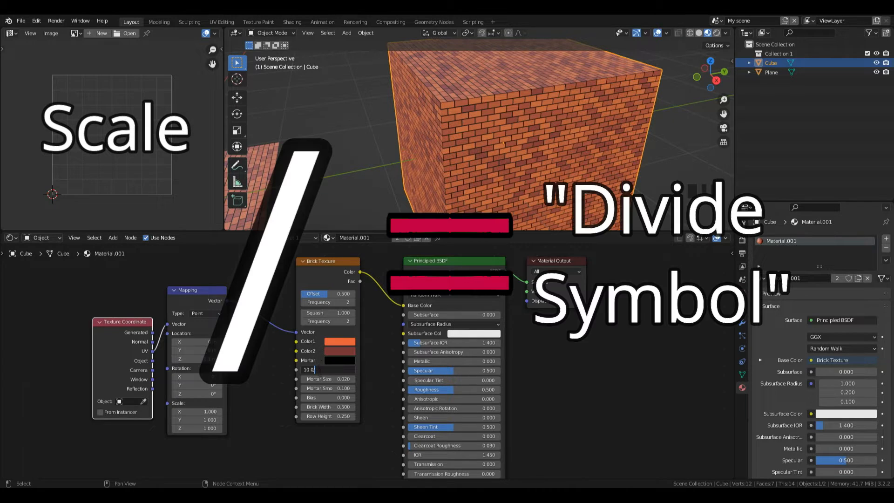
{"action": "type", "text": "2"}
{"action": "key", "text": "Return"}
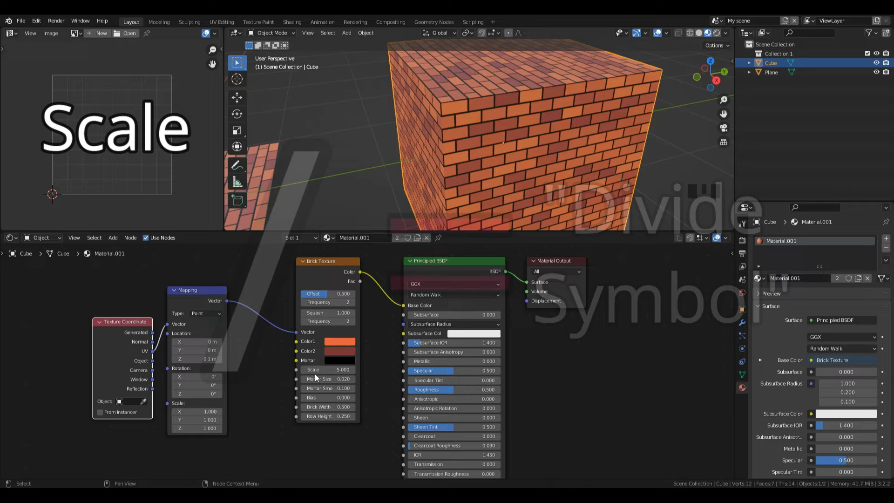
Step: Try a Brick Texture Scale of 2.5 and return it to 5
{"action": "left_click", "coordinate": [342, 369]}
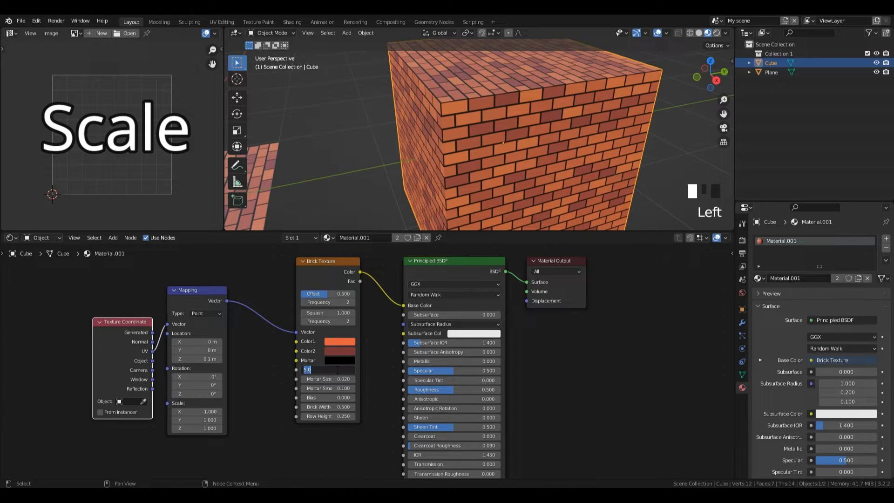
{"action": "type", "text": "2.5"}
{"action": "key", "text": "Return"}
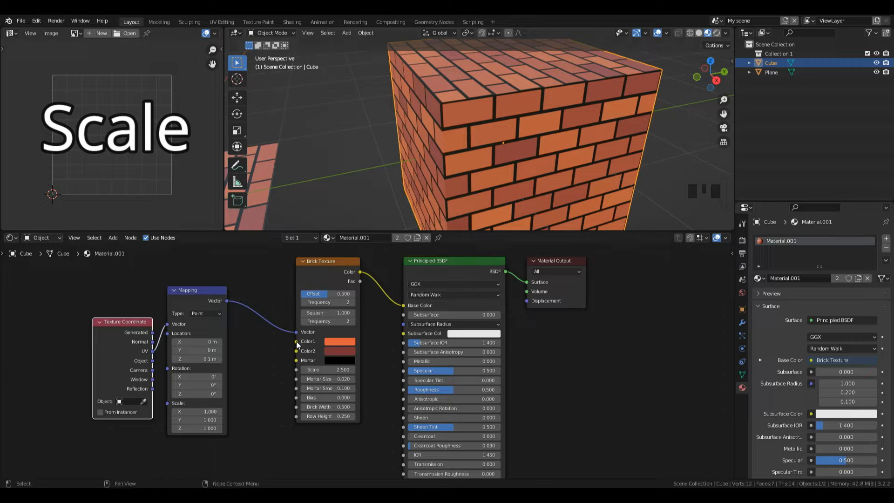
{"action": "left_click", "coordinate": [327, 369]}
{"action": "type", "text": "5"}
{"action": "key", "text": "Return"}
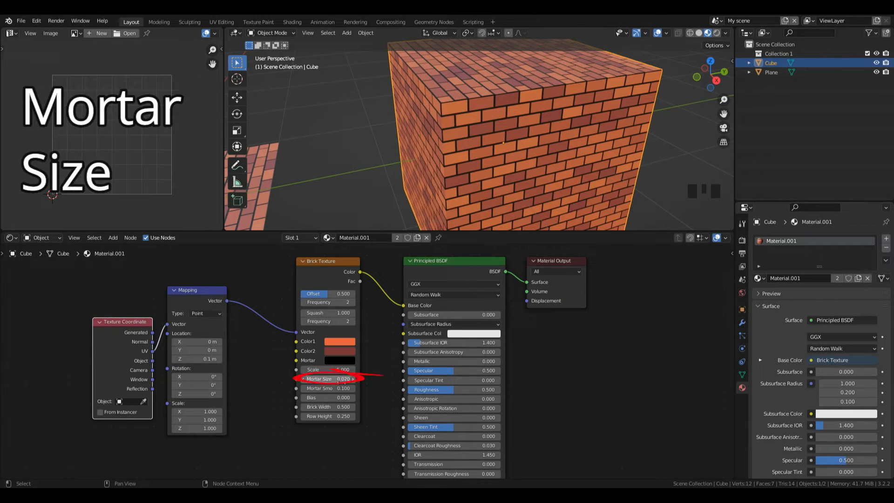
Step: Try a Mortar Size of 0.12 on the Brick Texture and bring it back down to 0.02
{"action": "left_click", "coordinate": [353, 379]}
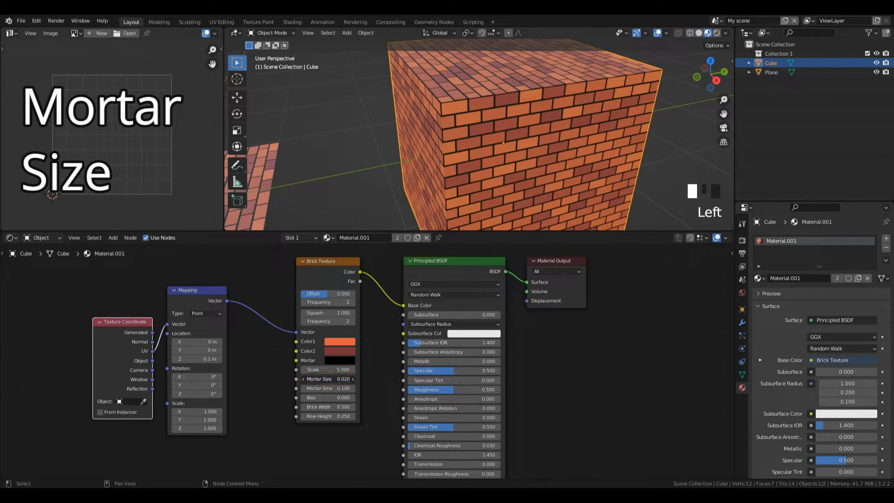
{"action": "key", "text": "ctrl+z"}
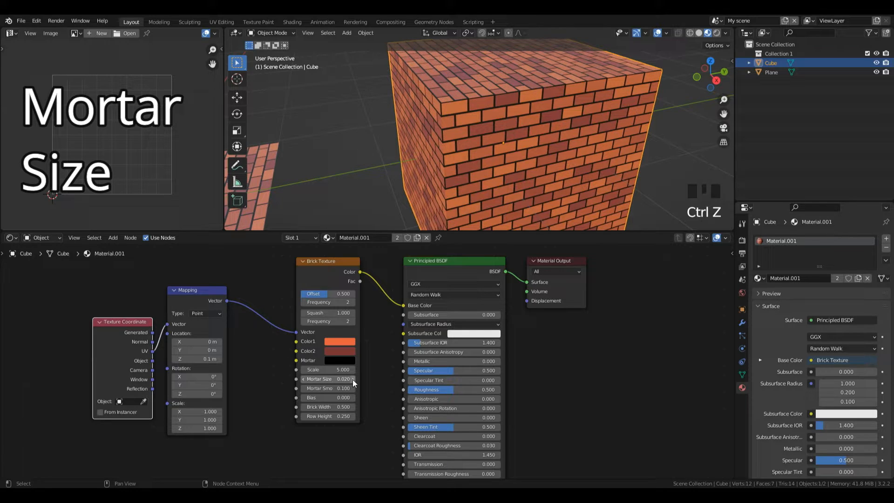
{"action": "left_click", "coordinate": [354, 379]}
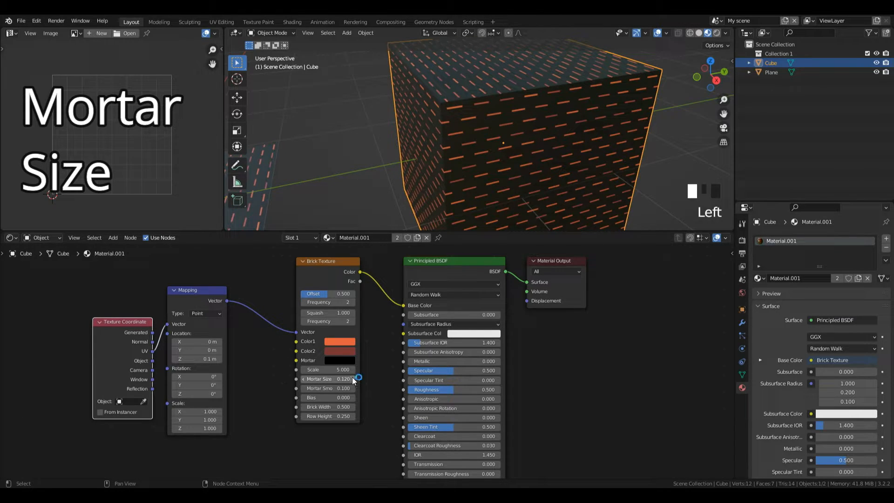
{"action": "left_click", "coordinate": [303, 379]}
{"action": "left_click", "coordinate": [304, 379]}
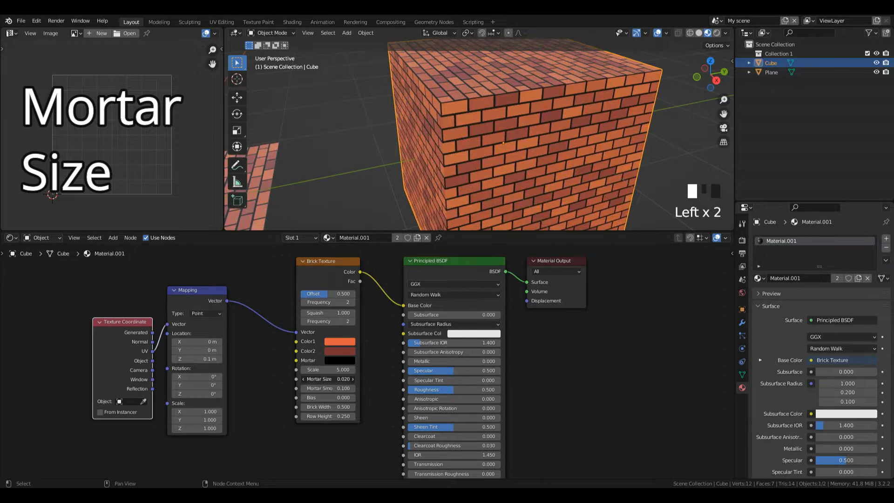
Step: Try a Mortar Size of 0.04 on the Brick Texture and reset it to 0.02
{"action": "left_click", "coordinate": [326, 379]}
{"action": "left_click_drag", "start_coordinate": [314, 376], "coordinate": [313, 381]}
{"action": "type", "text": "4"}
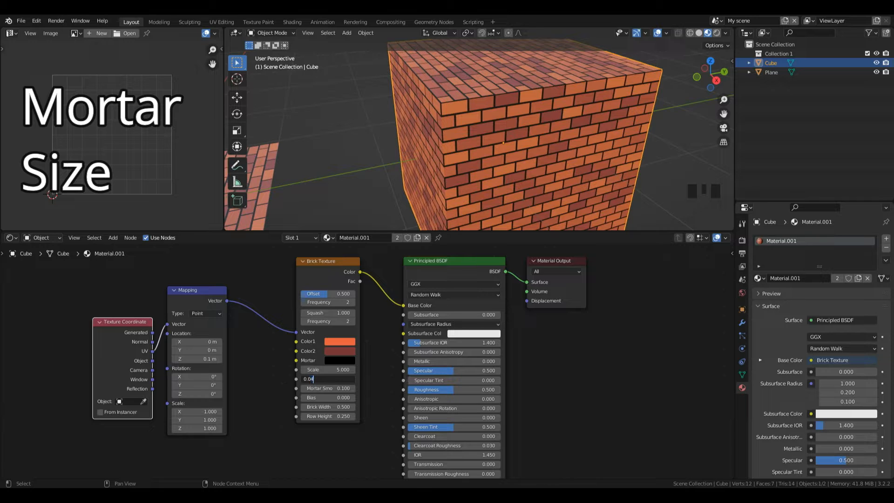
{"action": "key", "text": "Return"}
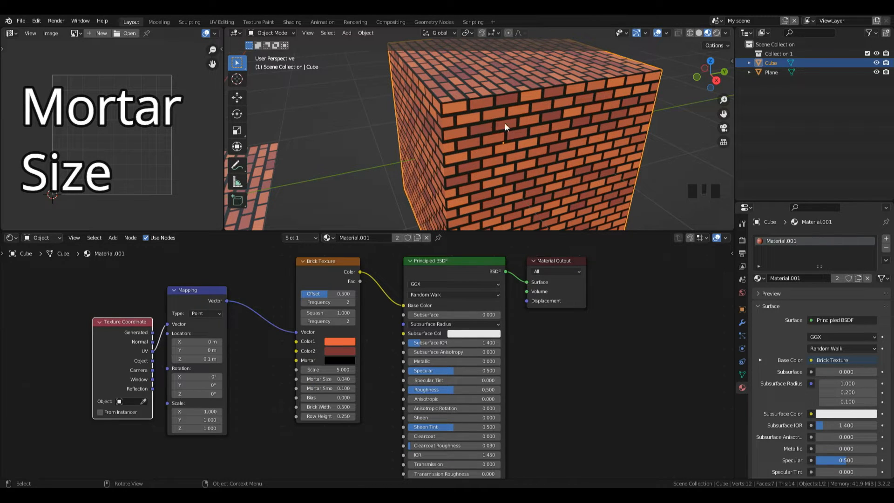
{"action": "left_click", "coordinate": [305, 380]}
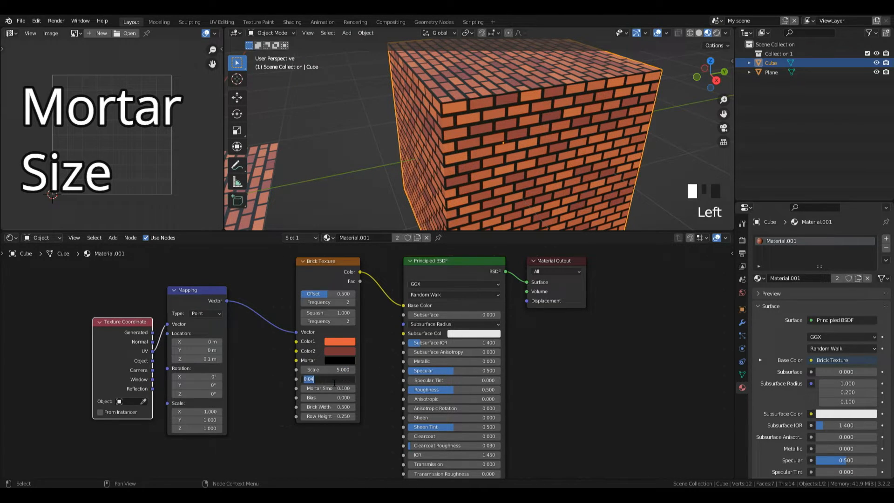
{"action": "left_click", "coordinate": [306, 379]}
{"action": "type", "text": "0"}
{"action": "key", "text": "Return"}
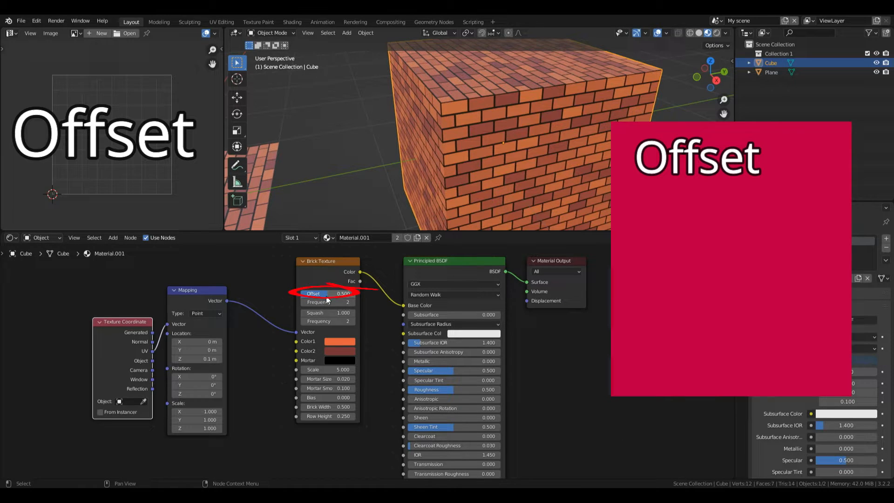
Step: Try a Brick Texture Offset of 0 and return it to 0.5, and try a Squash of 2.2 and undo it
{"action": "left_click_drag", "start_coordinate": [325, 295], "coordinate": [302, 295]}
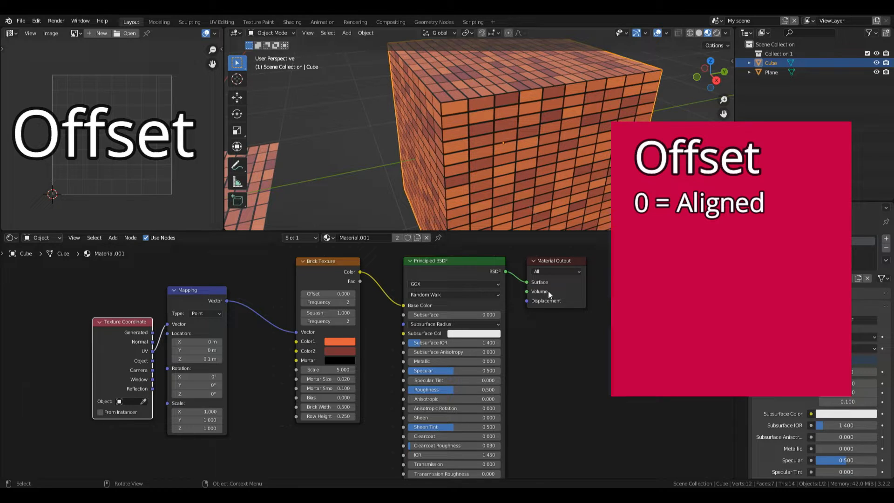
{"action": "mouse_move", "coordinate": [311, 293]}
{"action": "left_mouse_down"}
{"action": "mouse_move", "coordinate": [355, 294]}
{"action": "mouse_move", "coordinate": [329, 295]}
{"action": "left_mouse_up"}
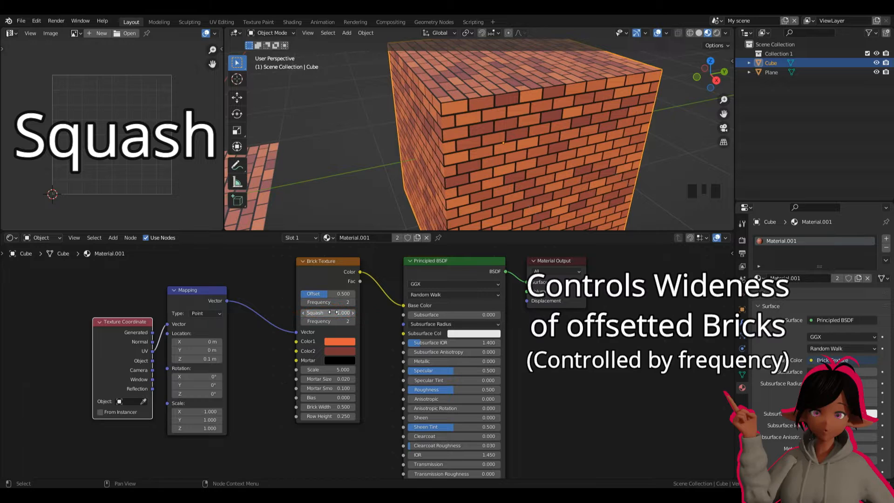
{"action": "left_click_drag", "start_coordinate": [331, 313], "coordinate": [368, 313]}
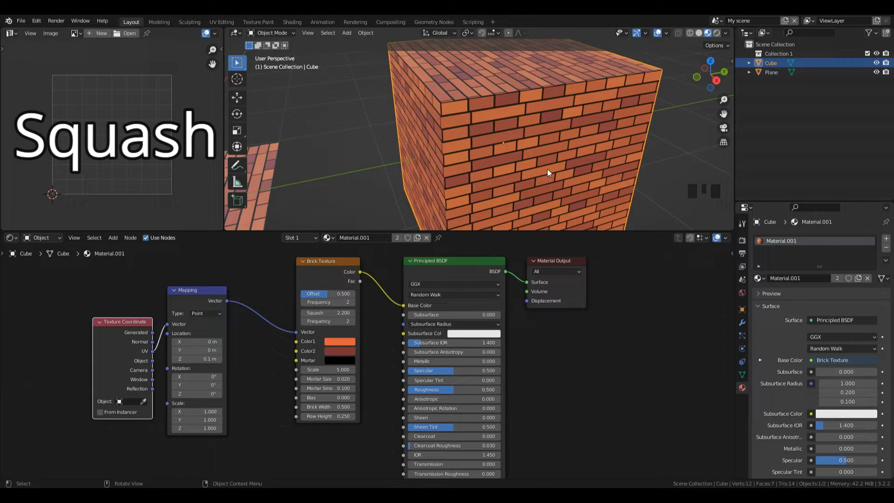
{"action": "key", "text": "ctrl+z"}
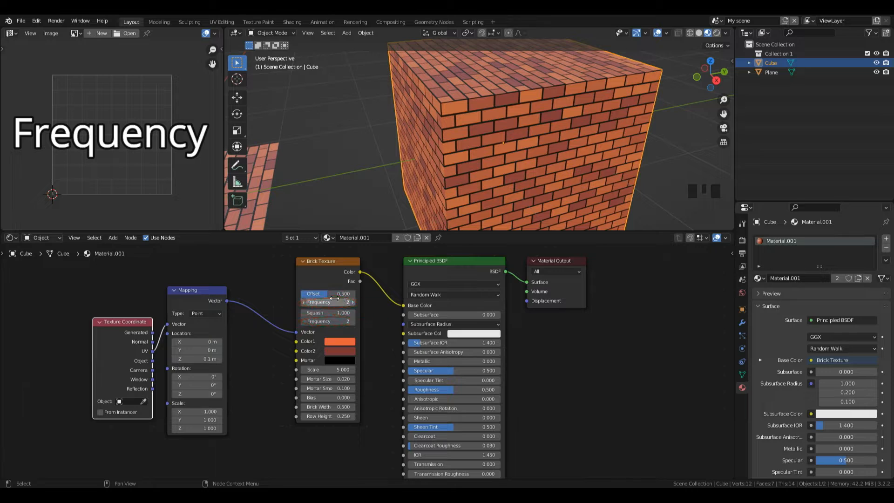
Step: Raise the Brick Texture's Offset Frequency to 3 and 4, and return it to 2
{"action": "left_click", "coordinate": [350, 301]}
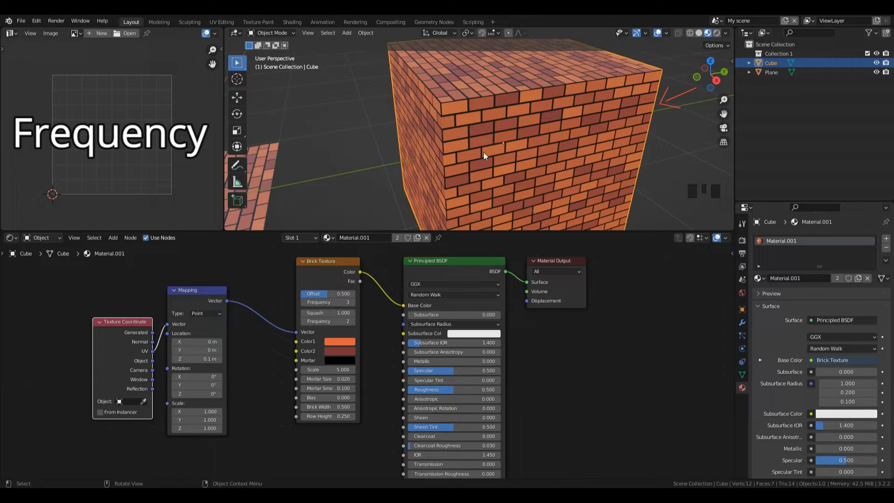
{"action": "left_click", "coordinate": [353, 302]}
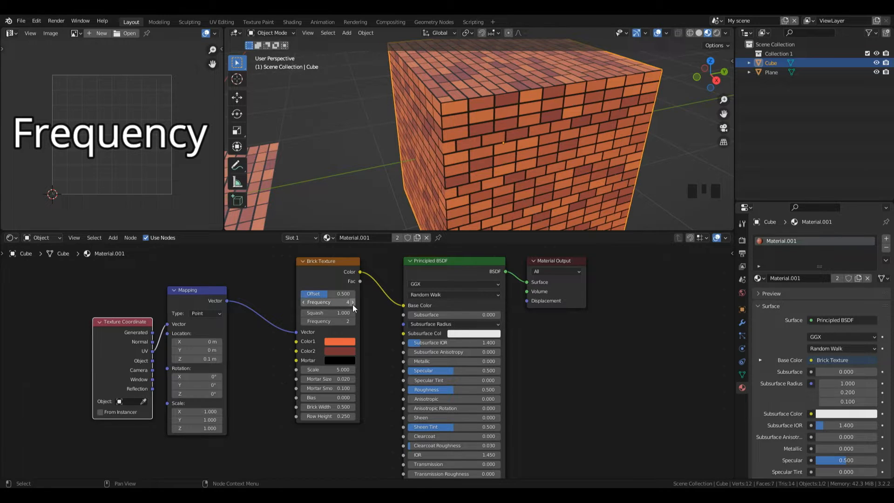
{"action": "left_click", "coordinate": [304, 302]}
{"action": "left_click", "coordinate": [304, 303]}
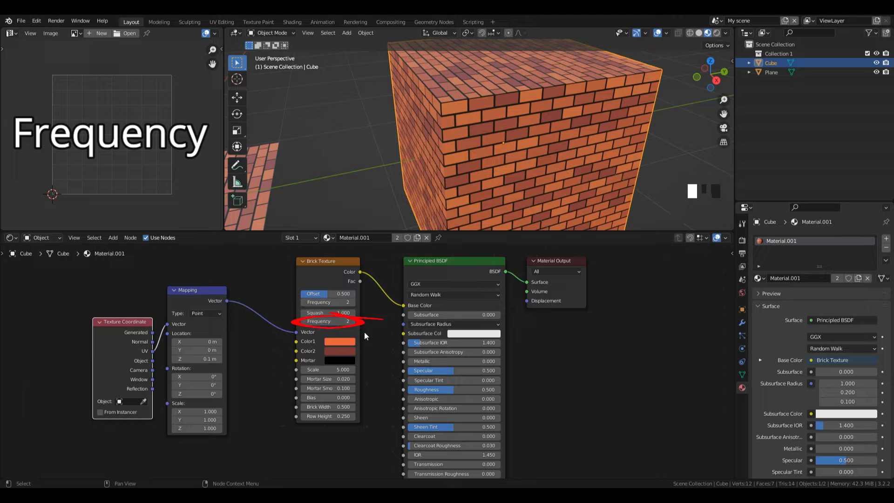
Step: Try a Squash of 2 with a Squash Frequency of 3, and reset the Frequency to 2 and the Squash to 1
{"action": "left_click", "coordinate": [332, 314]}
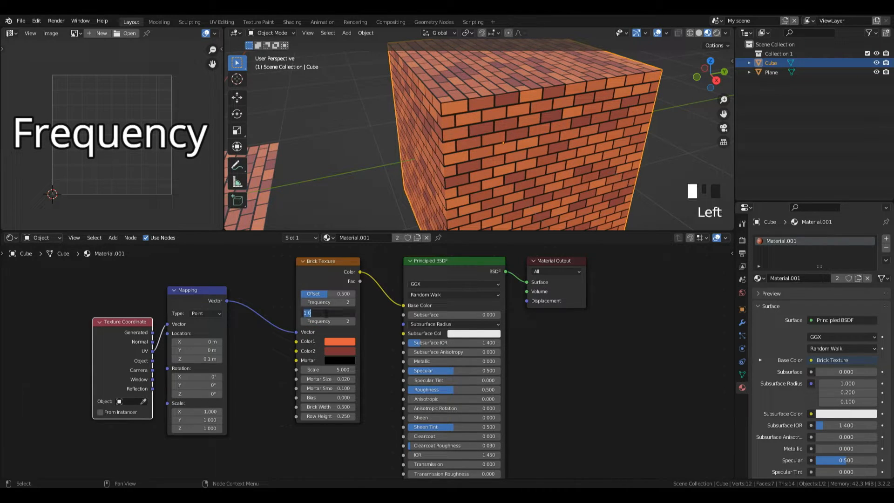
{"action": "type", "text": "2"}
{"action": "key", "text": "Return"}
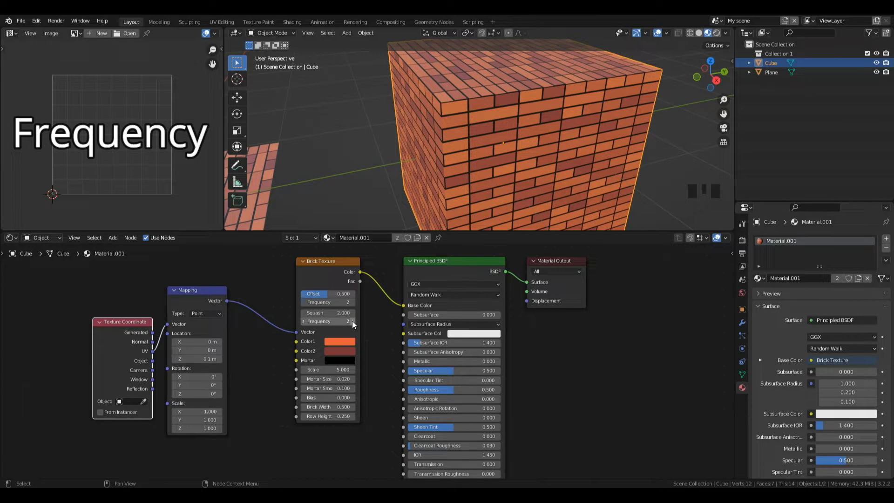
{"action": "left_click", "coordinate": [353, 321]}
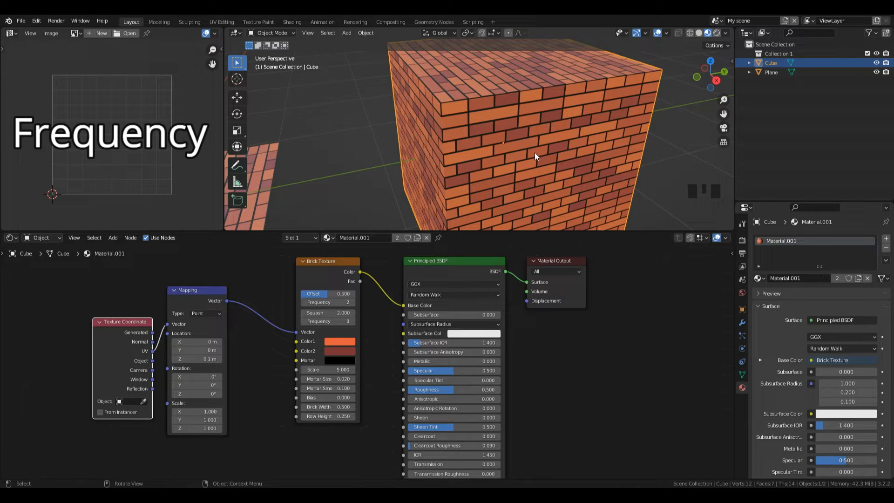
{"action": "left_click", "coordinate": [303, 323]}
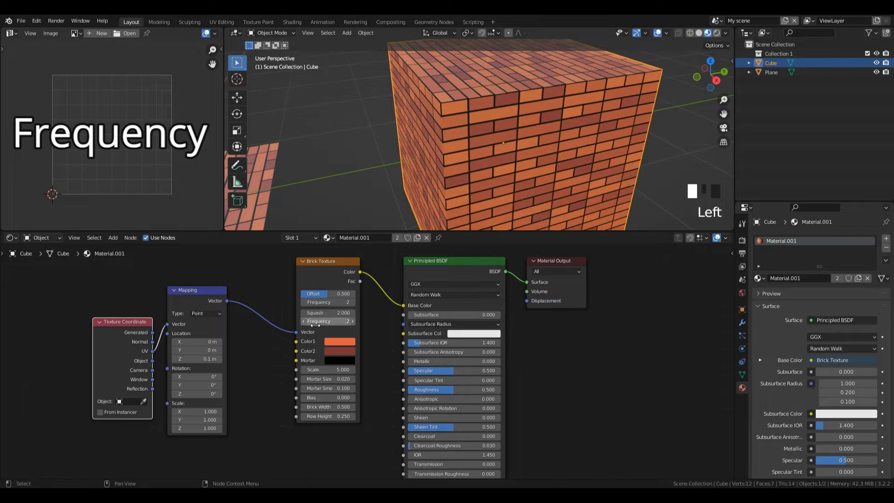
{"action": "left_click", "coordinate": [326, 313]}
{"action": "type", "text": "1"}
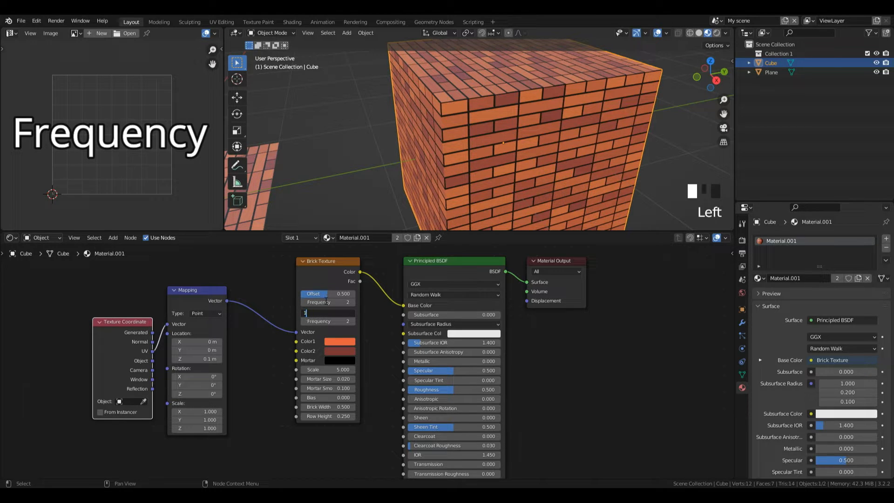
{"action": "key", "text": "Return"}
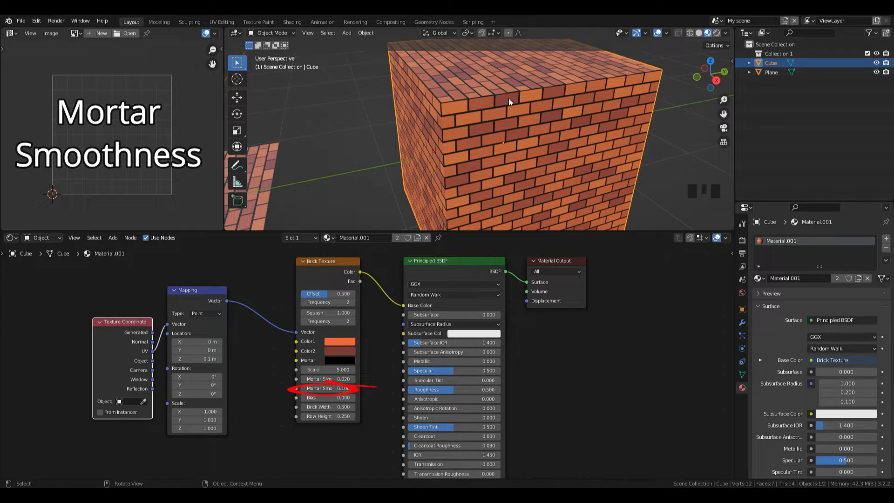
Step: Try a Mortar Smooth value of 1 on the Brick Texture and undo the change
{"action": "scroll", "coordinate": [510, 86], "scroll_direction": "up", "scroll_amount": 5}
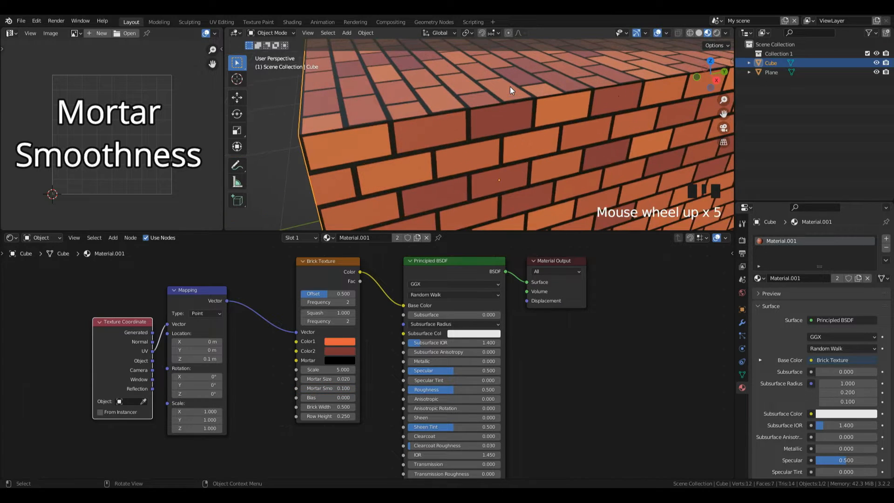
{"action": "scroll", "coordinate": [510, 86], "scroll_direction": "up", "scroll_amount": 4}
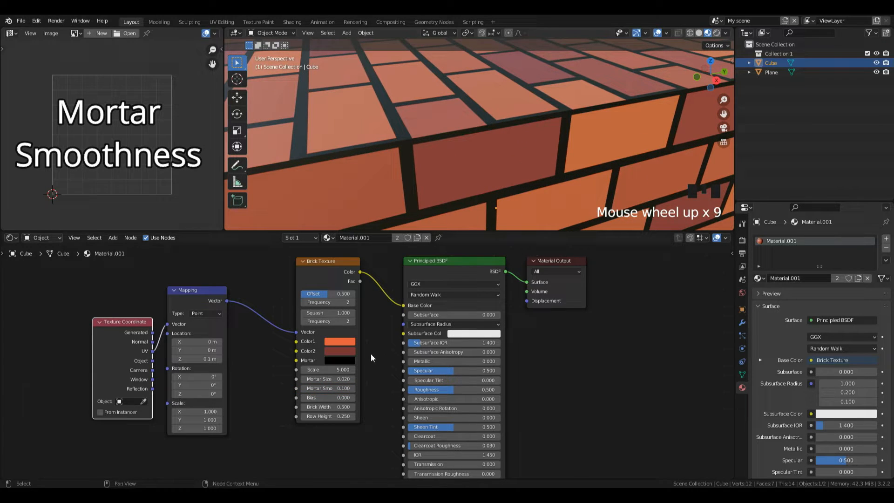
{"action": "left_click_drag", "start_coordinate": [343, 387], "coordinate": [449, 385]}
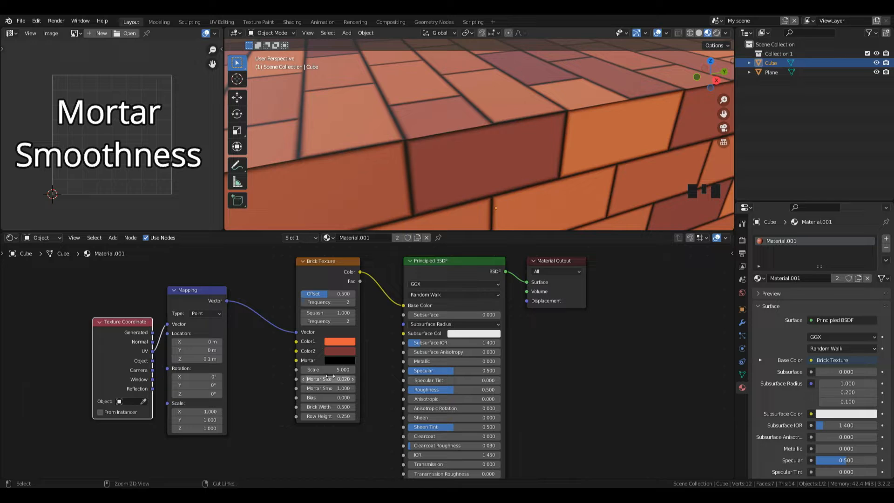
{"action": "key", "text": "ctrl+z"}
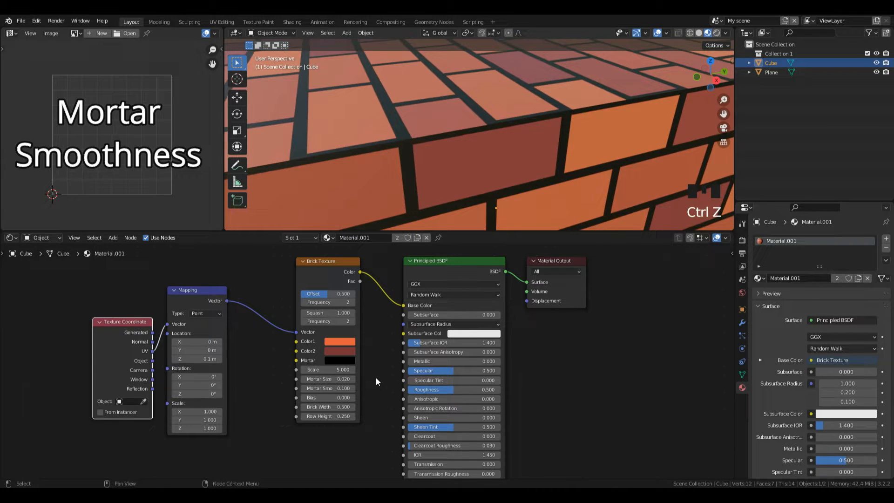
Step: Try a Brick Width of 1.2 on the Brick Texture and undo the change
{"action": "scroll", "coordinate": [710, 108], "scroll_direction": "down", "scroll_amount": 8}
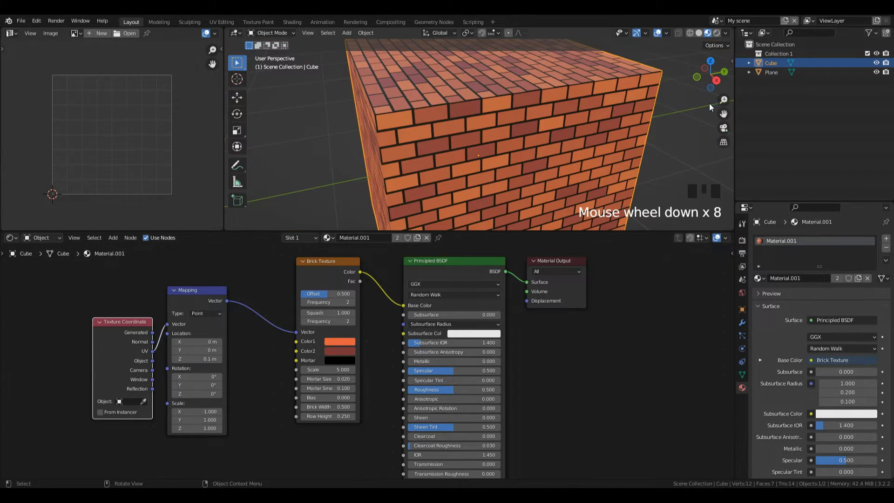
{"action": "left_click_drag", "start_coordinate": [721, 115], "coordinate": [709, 132]}
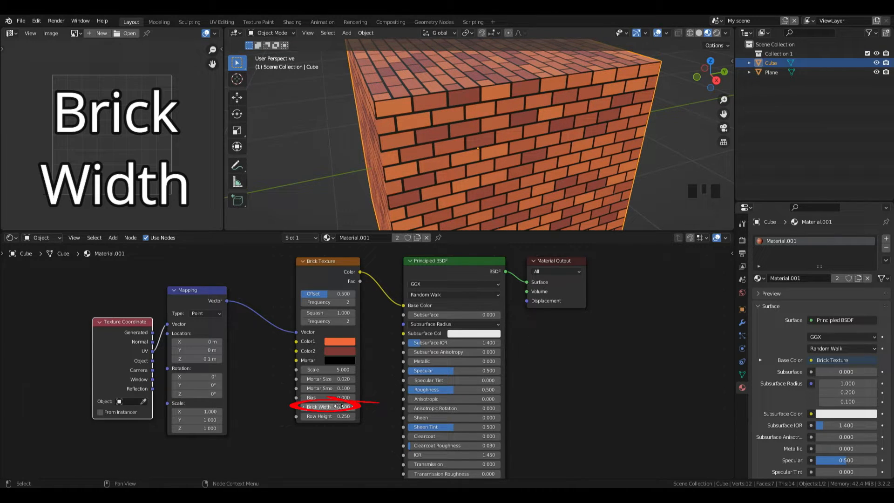
{"action": "left_click_drag", "start_coordinate": [339, 406], "coordinate": [364, 407]}
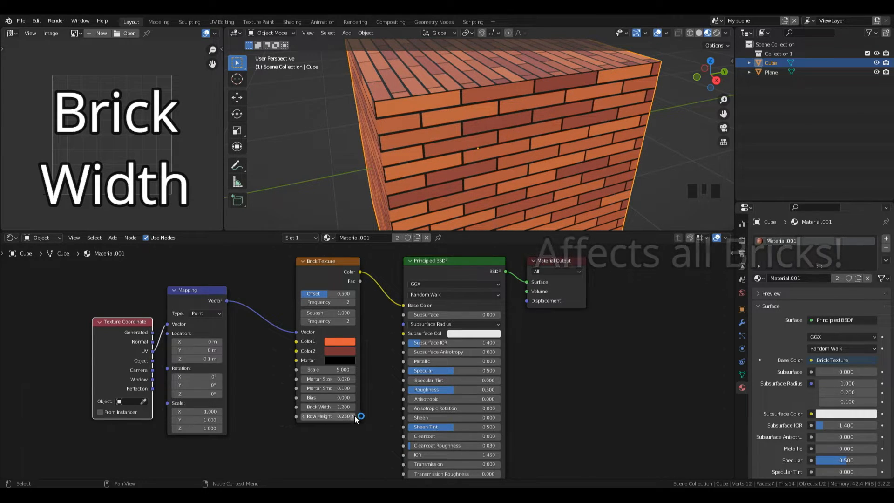
{"action": "key", "text": "ctrl+z"}
Step: Try a Row Height of 0.5 on the Brick Texture
{"action": "left_click", "coordinate": [343, 417]}
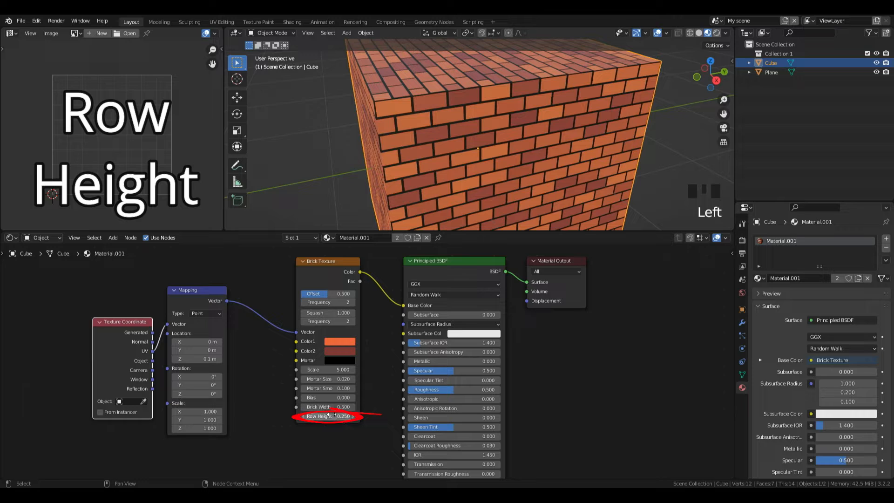
{"action": "left_click_drag", "start_coordinate": [342, 416], "coordinate": [344, 416]}
{"action": "key", "text": "ctrl+z"}
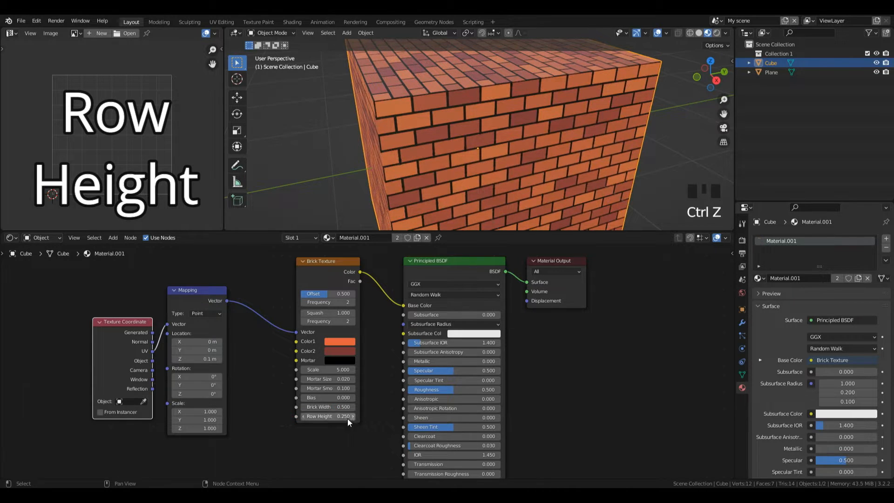
{"action": "left_click", "coordinate": [342, 416]}
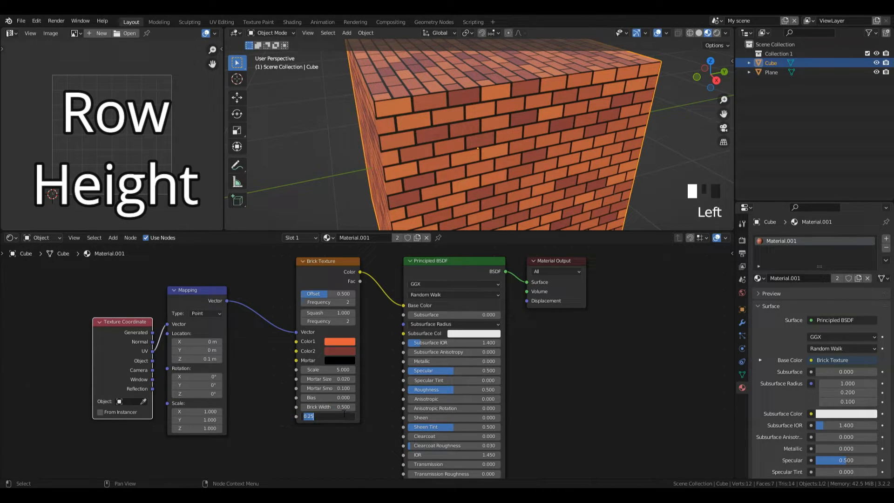
{"action": "key", "text": "BackSpace"}
{"action": "key", "text": "Return"}
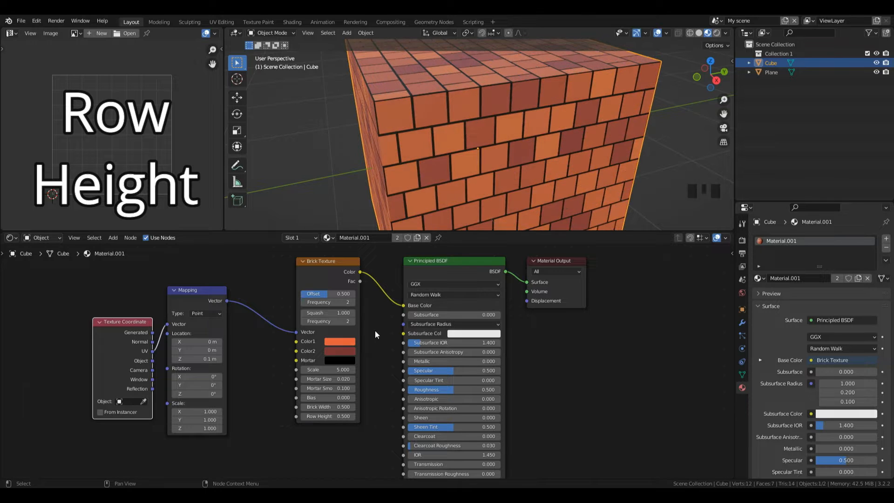
Step: Try a crimson Color2 with hue 0.956 and saturation 0.969 on the Brick Texture while its Fac output drives Base Color
{"action": "left_click_drag", "start_coordinate": [702, 76], "coordinate": [651, 135]}
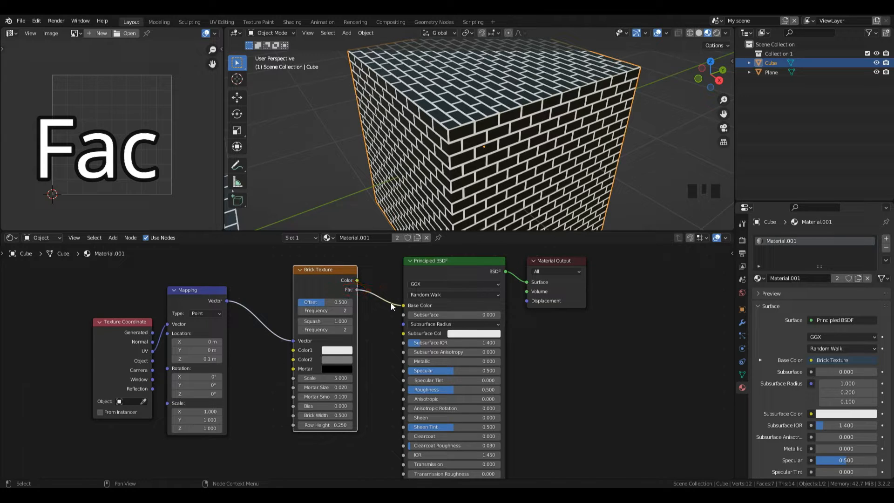
{"action": "left_click_drag", "start_coordinate": [448, 231], "coordinate": [465, 202]}
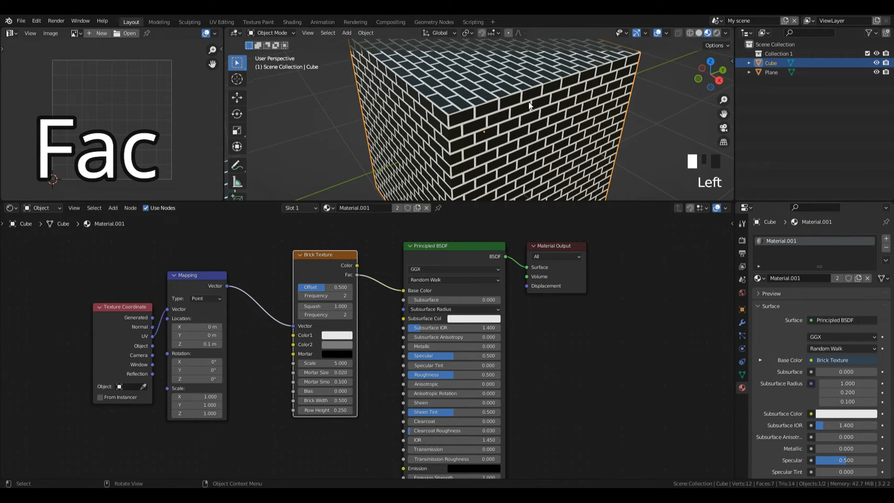
{"action": "left_click", "coordinate": [342, 346]}
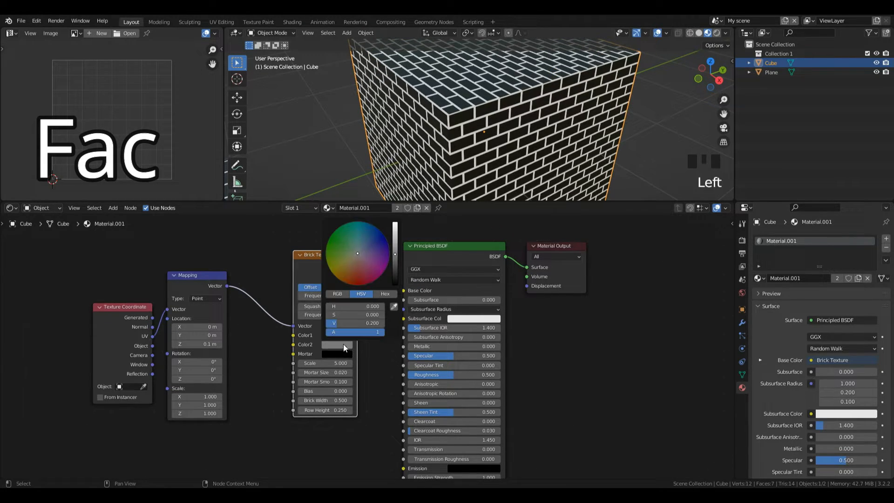
{"action": "left_click", "coordinate": [366, 261]}
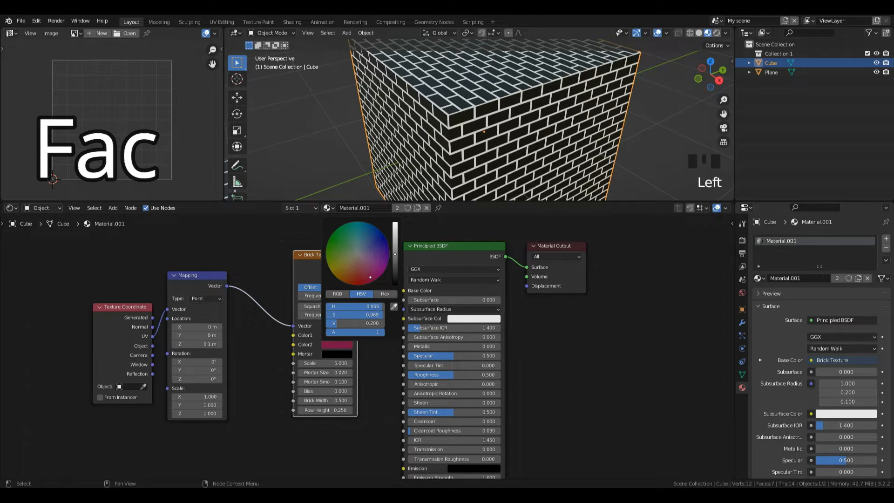
Step: Replace the Brick Texture with a Checker Texture, linking the Mapping vector into it and its Color output to Base Color
{"action": "mouse_move", "coordinate": [704, 69]}
{"action": "left_mouse_down"}
{"action": "mouse_move", "coordinate": [655, 84]}
{"action": "mouse_move", "coordinate": [634, 69]}
{"action": "mouse_move", "coordinate": [707, 71]}
{"action": "mouse_move", "coordinate": [712, 79]}
{"action": "left_mouse_up"}
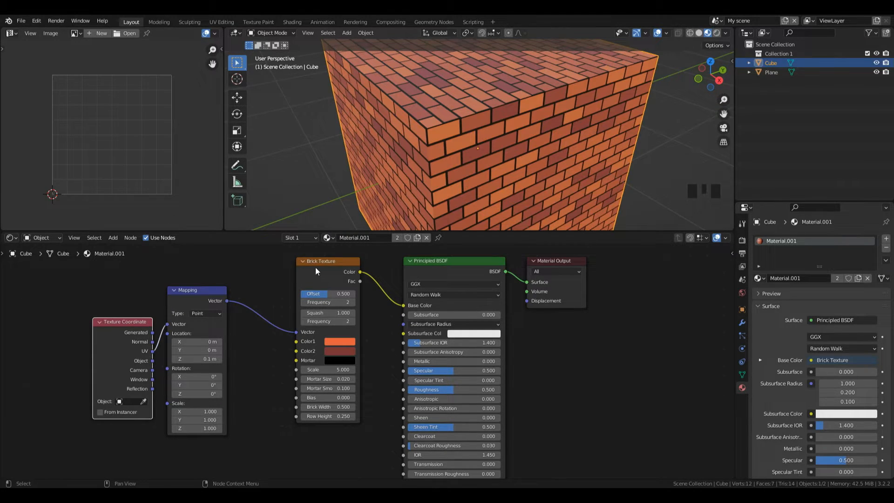
{"action": "left_click", "coordinate": [316, 268]}
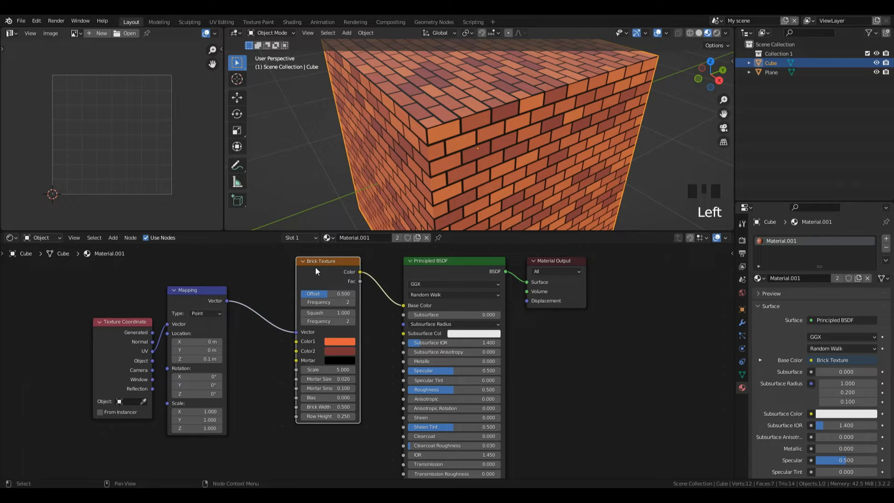
{"action": "key", "text": "x"}
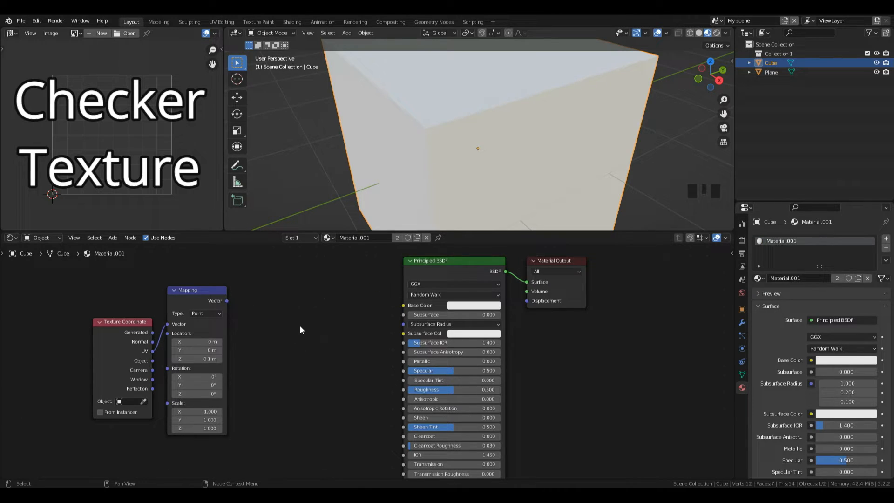
{"action": "key", "text": "shift+a"}
{"action": "mouse_move", "coordinate": [300, 326]}
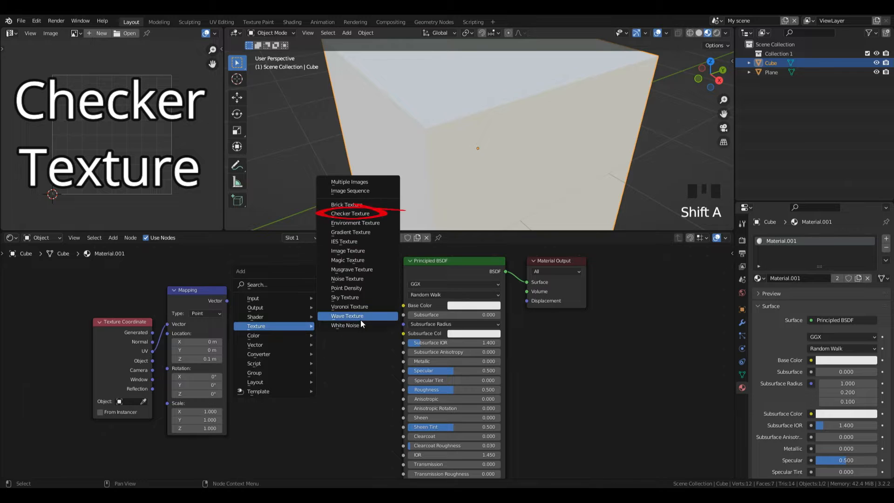
{"action": "left_click", "coordinate": [351, 213]}
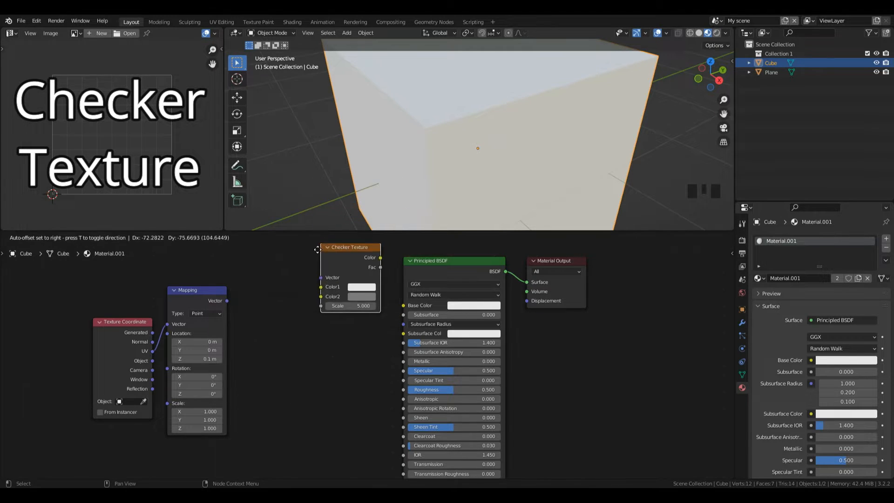
{"action": "left_click", "coordinate": [276, 292]}
{"action": "left_click_drag", "start_coordinate": [227, 301], "coordinate": [276, 326]}
{"action": "left_click_drag", "start_coordinate": [336, 307], "coordinate": [403, 306]}
{"action": "scroll", "coordinate": [563, 129], "scroll_direction": "down", "scroll_amount": 2}
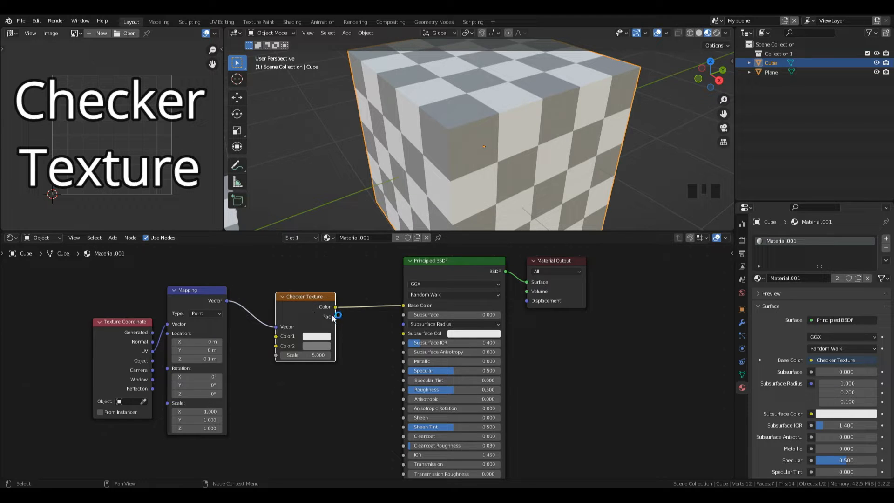
Step: Set the Checker Texture's Color1 to salmon pink, Color2 to dark red and Scale to 4.4
{"action": "left_click", "coordinate": [319, 336]}
{"action": "left_click", "coordinate": [338, 262]}
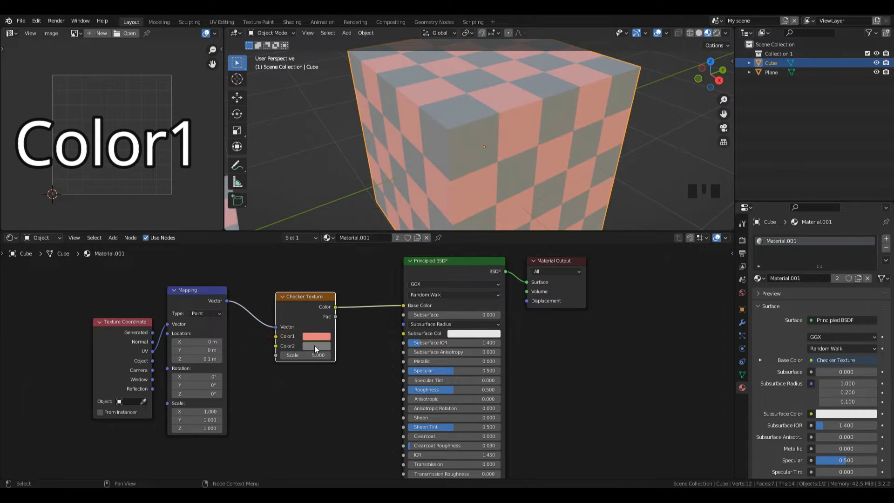
{"action": "left_click", "coordinate": [312, 346]}
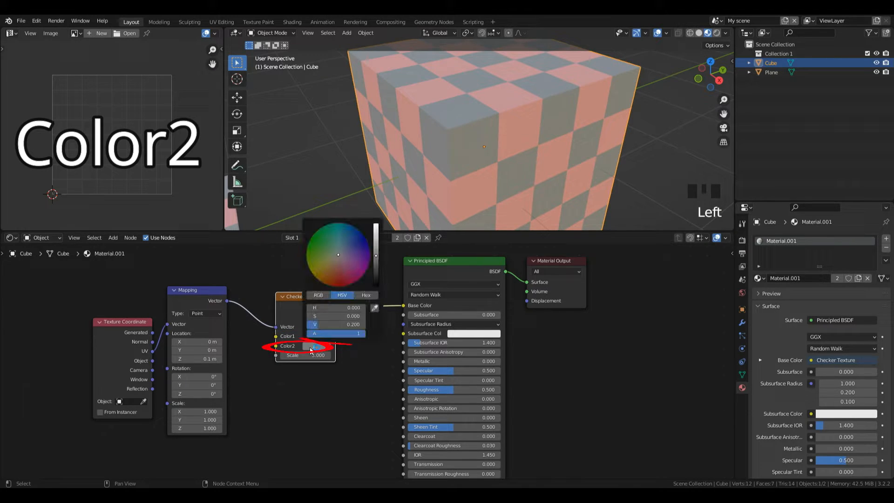
{"action": "left_click", "coordinate": [351, 263]}
{"action": "mouse_move", "coordinate": [306, 356]}
{"action": "left_mouse_down"}
{"action": "mouse_move", "coordinate": [326, 356]}
{"action": "mouse_move", "coordinate": [308, 355]}
{"action": "left_mouse_up"}
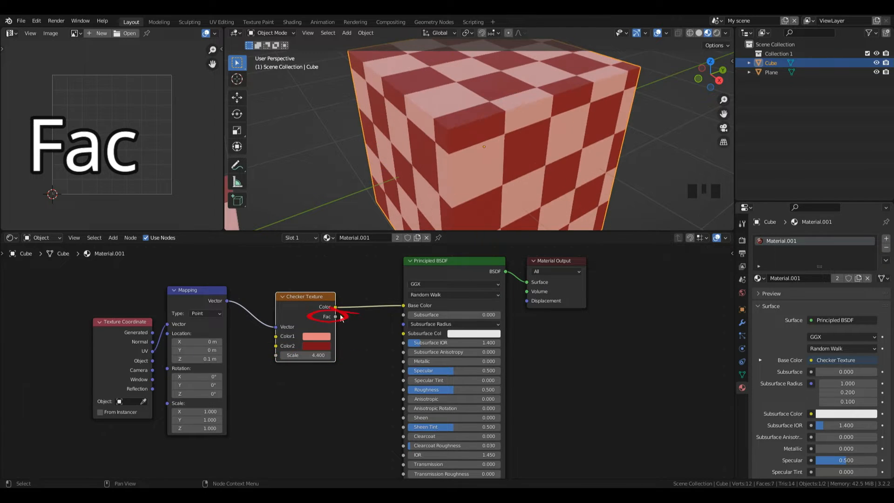
Step: Connect the Checker Texture's Fac output to Base Color and change its Color2 to greyish blue
{"action": "left_click_drag", "start_coordinate": [336, 317], "coordinate": [406, 306]}
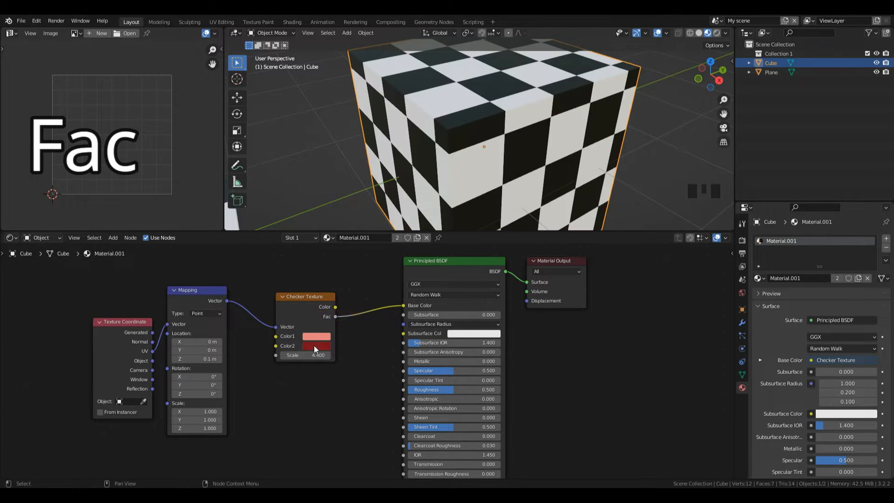
{"action": "left_click", "coordinate": [314, 345]}
{"action": "left_click_drag", "start_coordinate": [339, 280], "coordinate": [376, 239]}
Step: Replace the Checker Texture with a Musgrave Texture, linking the Mapping vector into it and its Height output to Base Color
{"action": "left_click", "coordinate": [306, 309]}
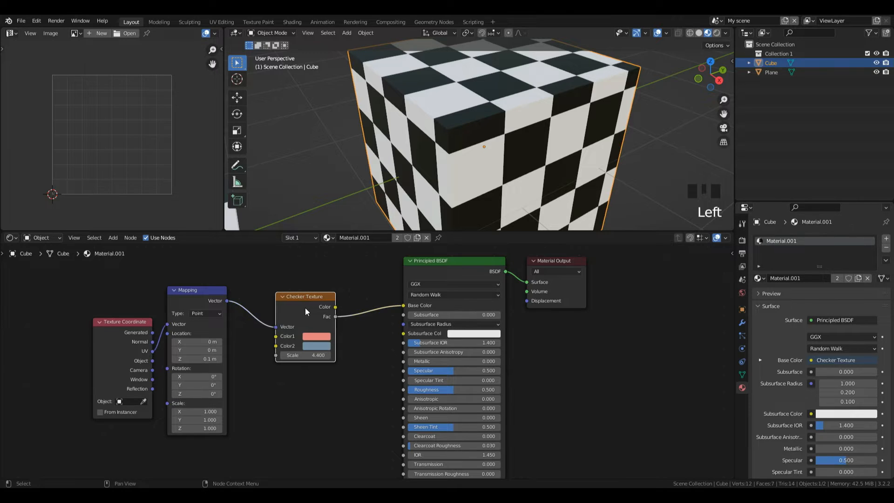
{"action": "key", "text": "x"}
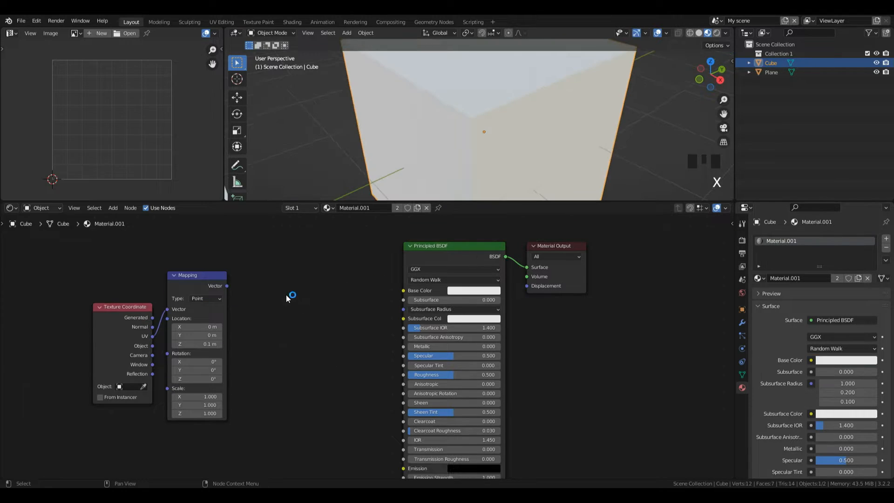
{"action": "key", "text": "shift+a"}
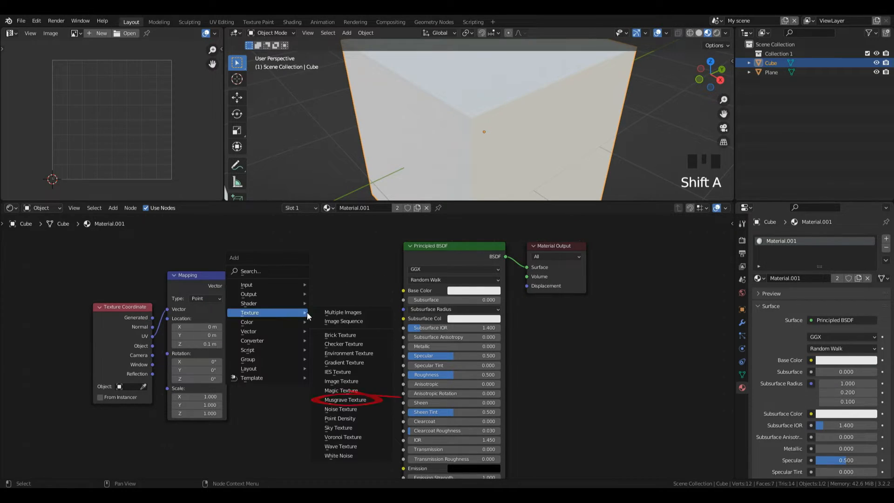
{"action": "left_click", "coordinate": [325, 404]}
{"action": "left_click", "coordinate": [311, 381]}
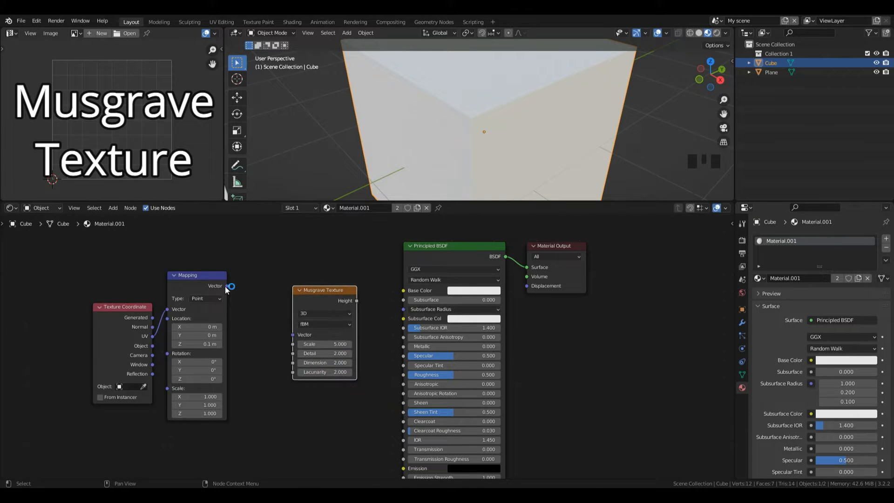
{"action": "left_click_drag", "start_coordinate": [227, 286], "coordinate": [301, 337]}
{"action": "left_click_drag", "start_coordinate": [356, 301], "coordinate": [403, 290]}
{"action": "scroll", "coordinate": [652, 109], "scroll_direction": "down", "scroll_amount": 5}
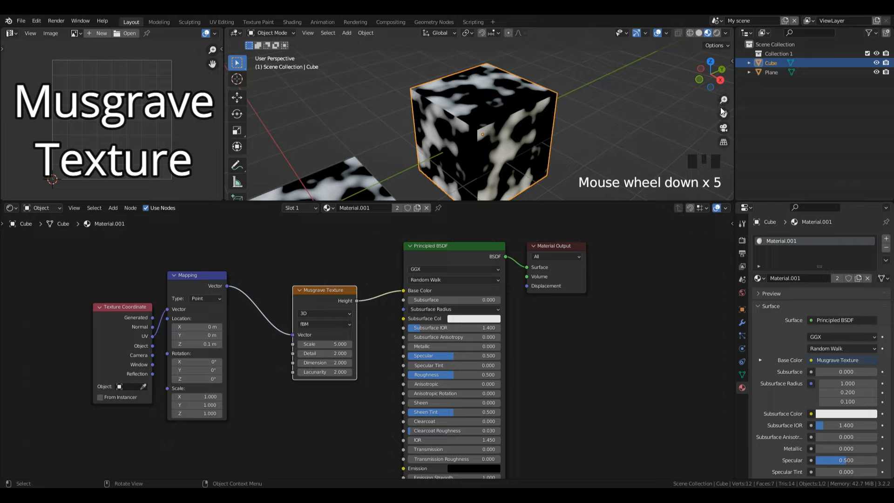
{"action": "left_click_drag", "start_coordinate": [723, 113], "coordinate": [762, 97]}
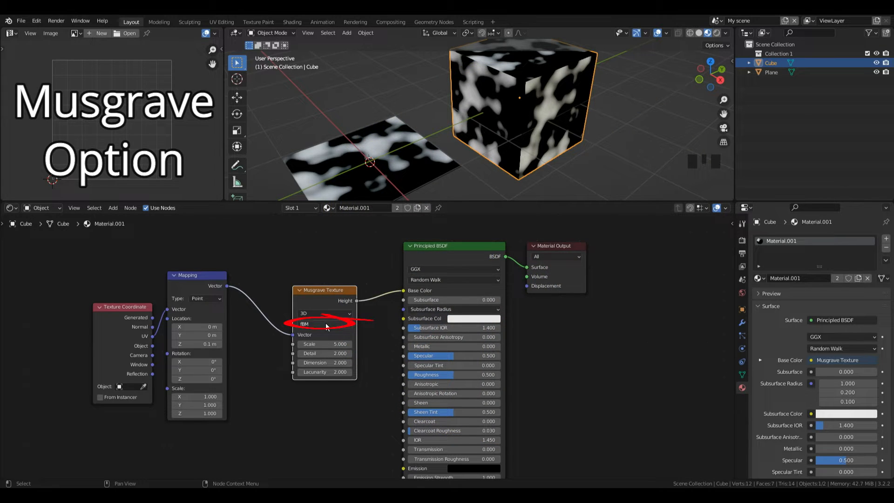
Step: Set the Musgrave Texture's Scale to 7.6, Detail to 15 and Dimension to 1, keeping the fBM type
{"action": "left_click", "coordinate": [327, 325]}
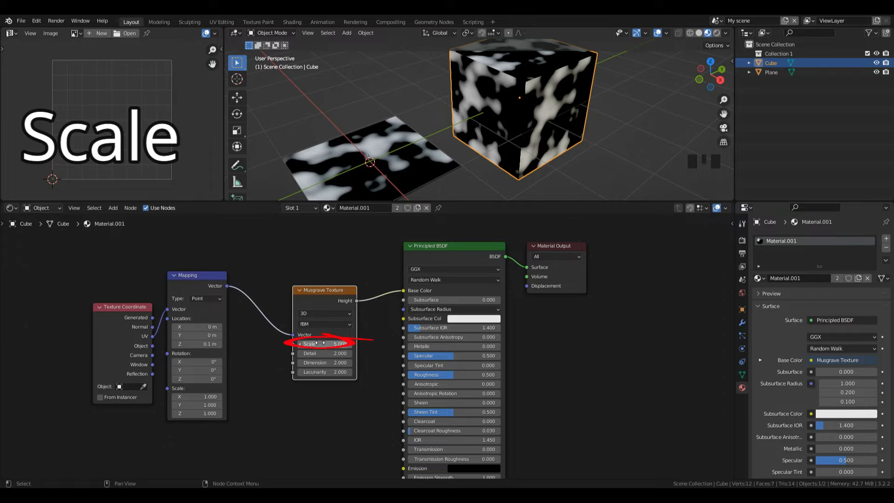
{"action": "mouse_move", "coordinate": [325, 344]}
{"action": "left_mouse_down"}
{"action": "mouse_move", "coordinate": [353, 344]}
{"action": "mouse_move", "coordinate": [318, 354]}
{"action": "mouse_move", "coordinate": [347, 353]}
{"action": "left_mouse_up"}
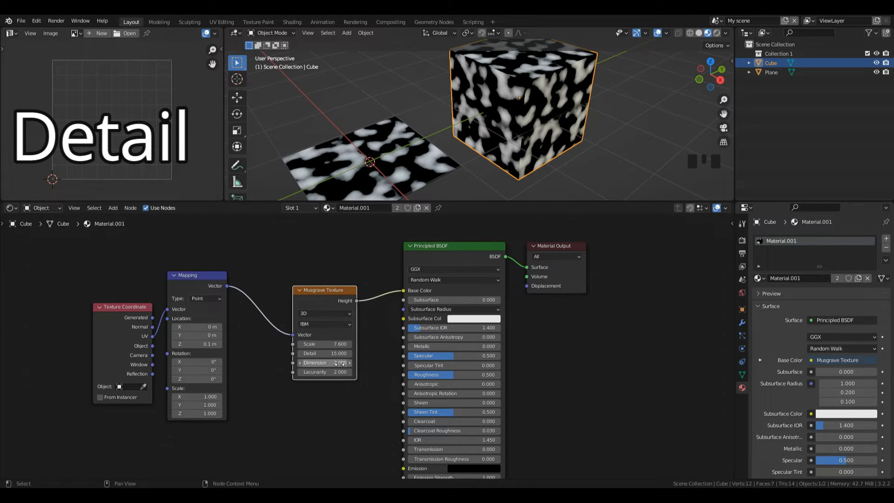
{"action": "mouse_move", "coordinate": [332, 363]}
{"action": "left_mouse_down"}
{"action": "mouse_move", "coordinate": [300, 363]}
{"action": "mouse_move", "coordinate": [339, 363]}
{"action": "left_mouse_up"}
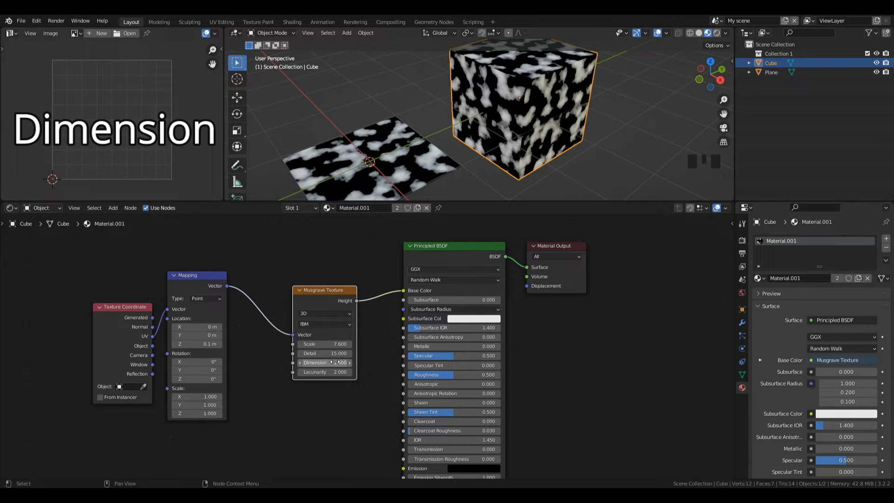
{"action": "left_click", "coordinate": [339, 363]}
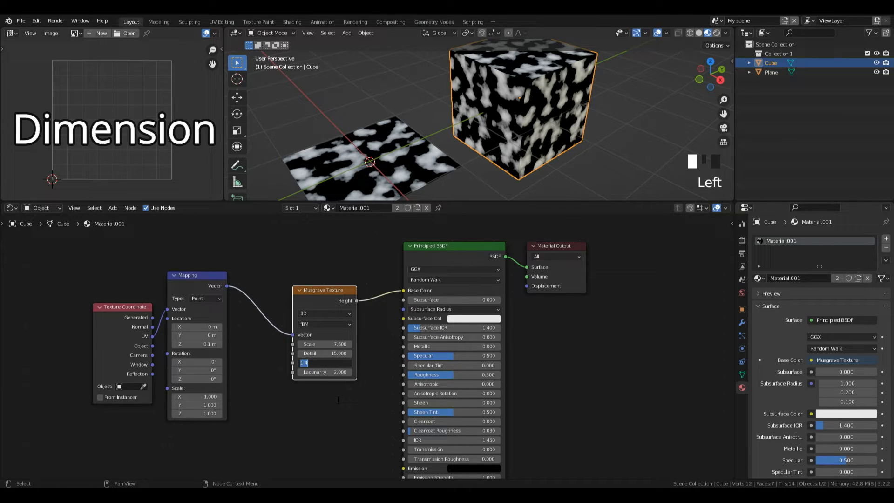
{"action": "type", "text": "1"}
{"action": "key", "text": "Return"}
Step: Try a Lacunarity of 8.6 on the Musgrave Texture and reset it to the default of 2
{"action": "left_click_drag", "start_coordinate": [339, 373], "coordinate": [360, 390]}
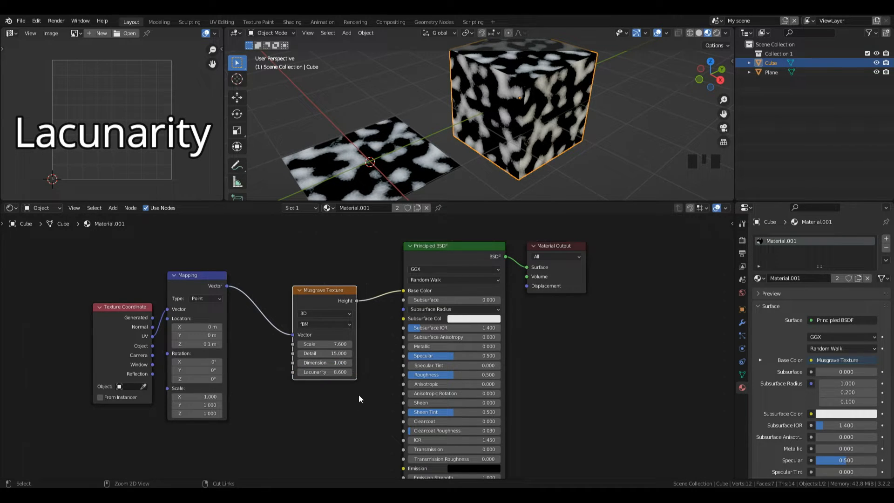
{"action": "key", "text": "BackSpace"}
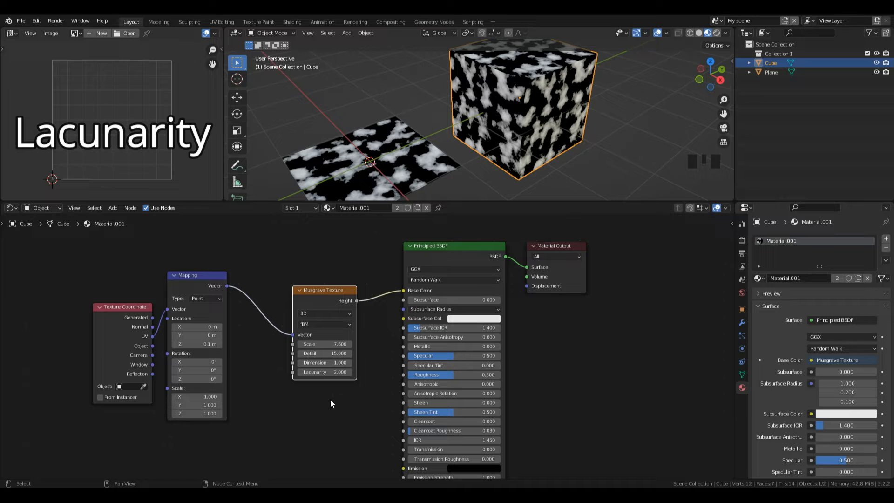
Step: Replace the Musgrave Texture with a Voronoi Texture, linking the Mapping vector into it and its Distance output to Base Color
{"action": "left_click", "coordinate": [326, 292]}
{"action": "left_click", "coordinate": [325, 292]}
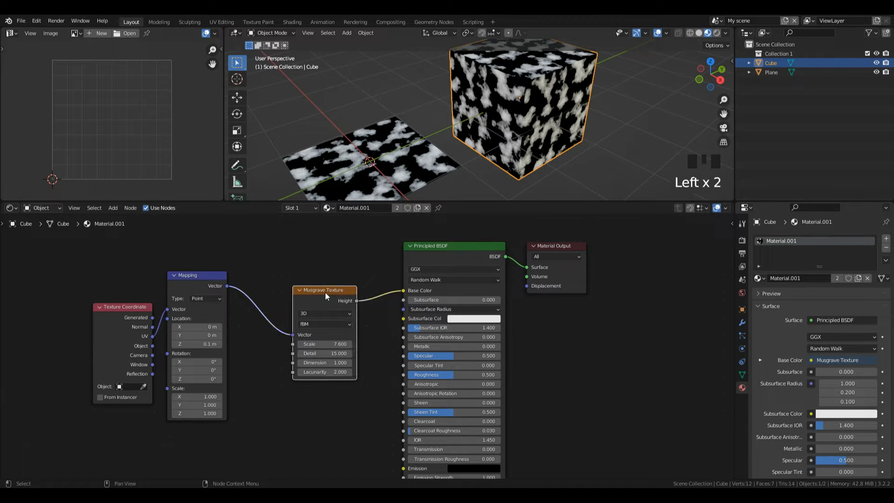
{"action": "key", "text": "x"}
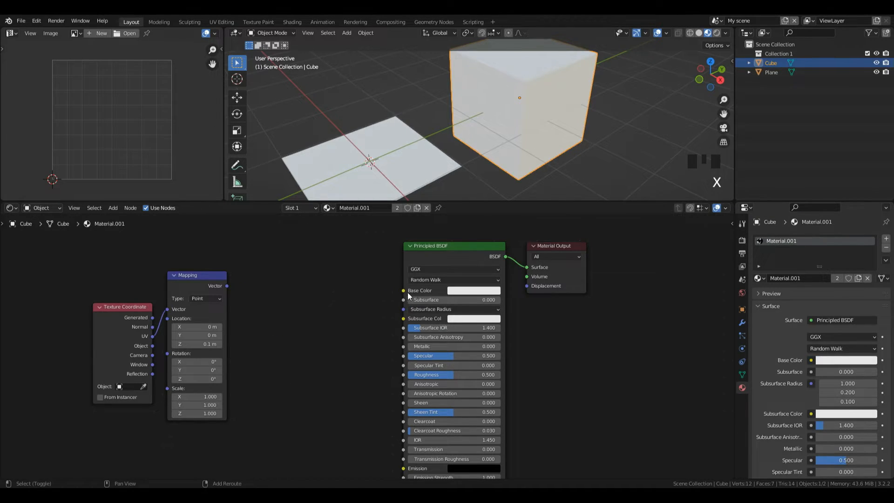
{"action": "key", "text": "shift+a"}
{"action": "mouse_move", "coordinate": [271, 293]}
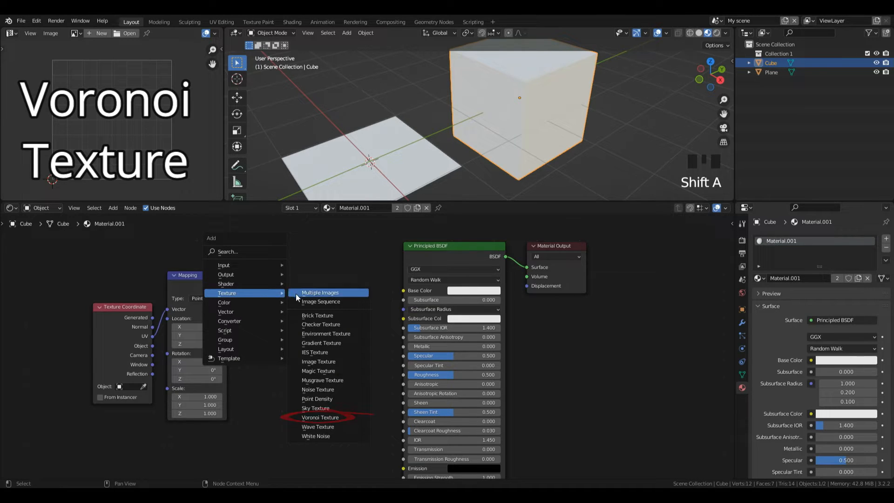
{"action": "left_click", "coordinate": [321, 423]}
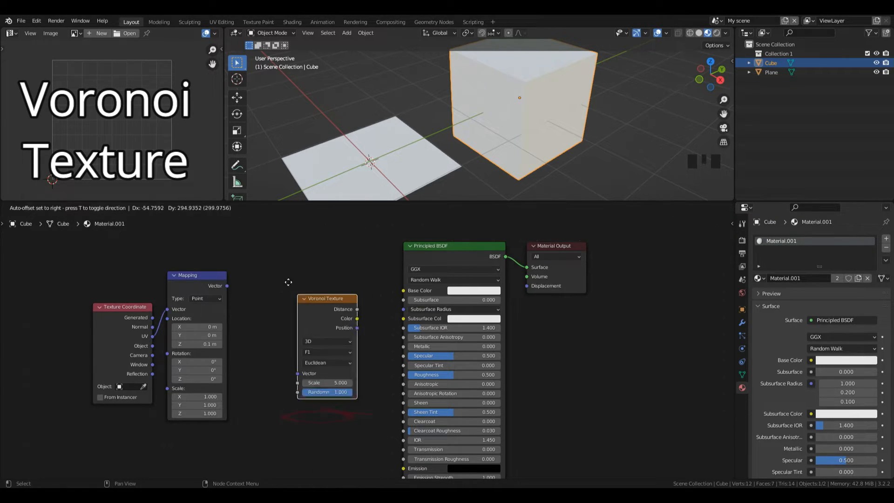
{"action": "left_click", "coordinate": [307, 326]}
{"action": "left_click_drag", "start_coordinate": [226, 286], "coordinate": [291, 368]}
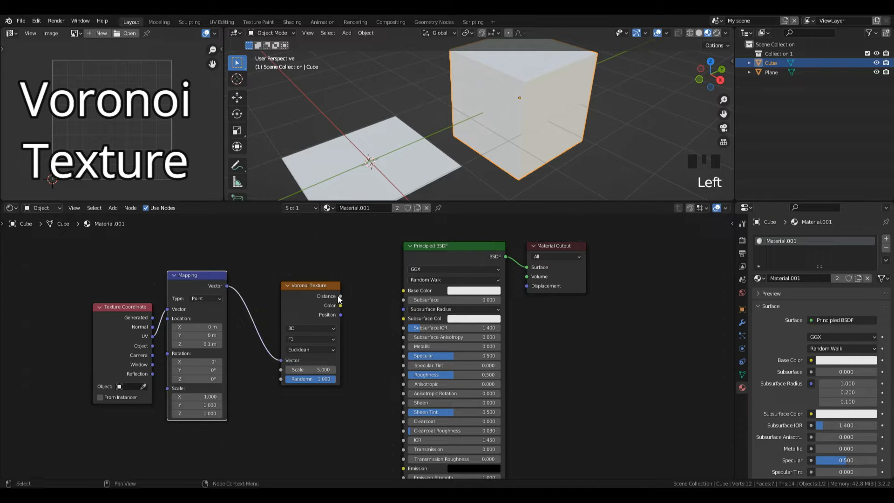
{"action": "left_click_drag", "start_coordinate": [341, 297], "coordinate": [402, 291]}
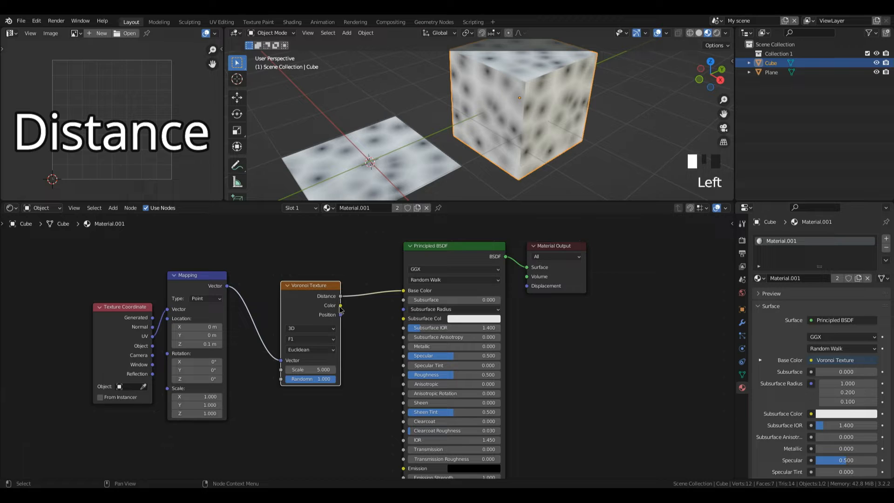
Step: Try the Voronoi Texture's Color output in Base Color with the F1 feature, and reconnect the Distance output
{"action": "left_click_drag", "start_coordinate": [341, 306], "coordinate": [406, 291]}
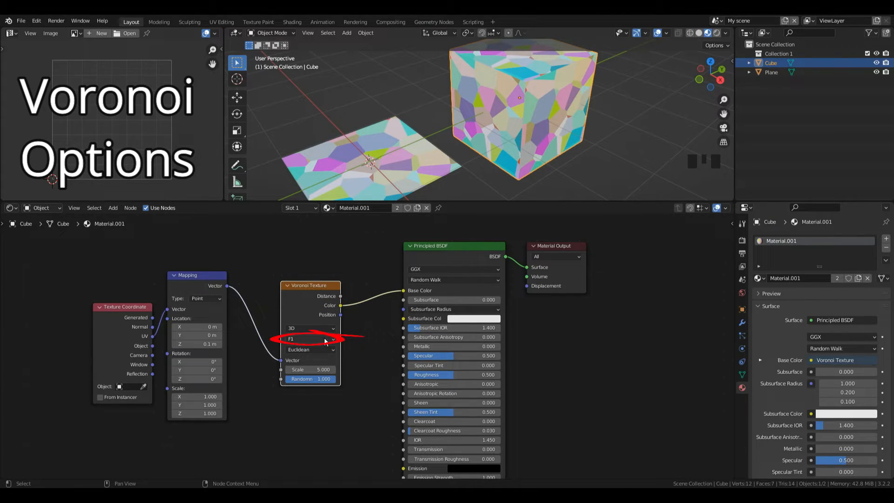
{"action": "left_click", "coordinate": [324, 339]}
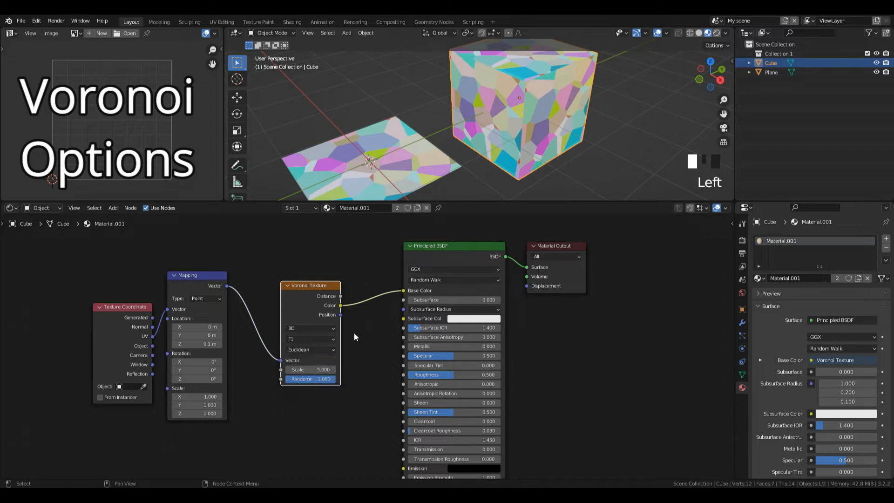
{"action": "left_click", "coordinate": [354, 333]}
{"action": "left_click_drag", "start_coordinate": [340, 296], "coordinate": [390, 292]}
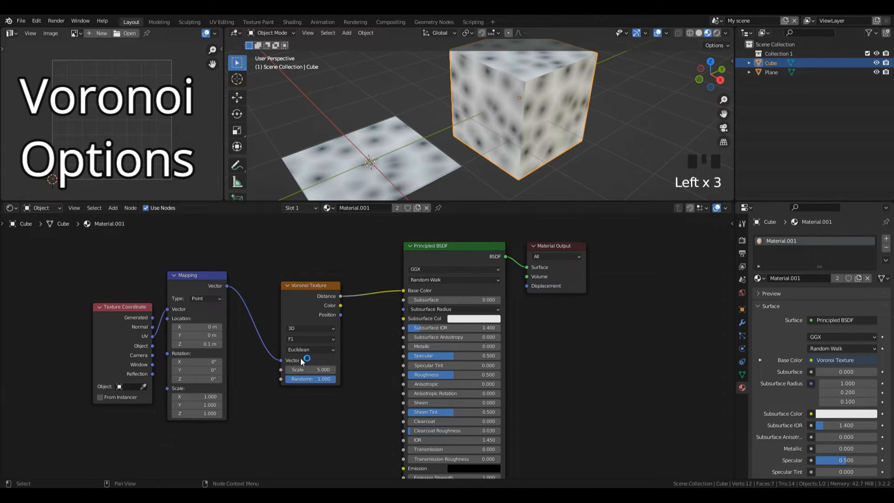
Step: Switch the Voronoi Texture's feature to Distance to Edge and vary its Randomness
{"action": "left_click", "coordinate": [307, 336]}
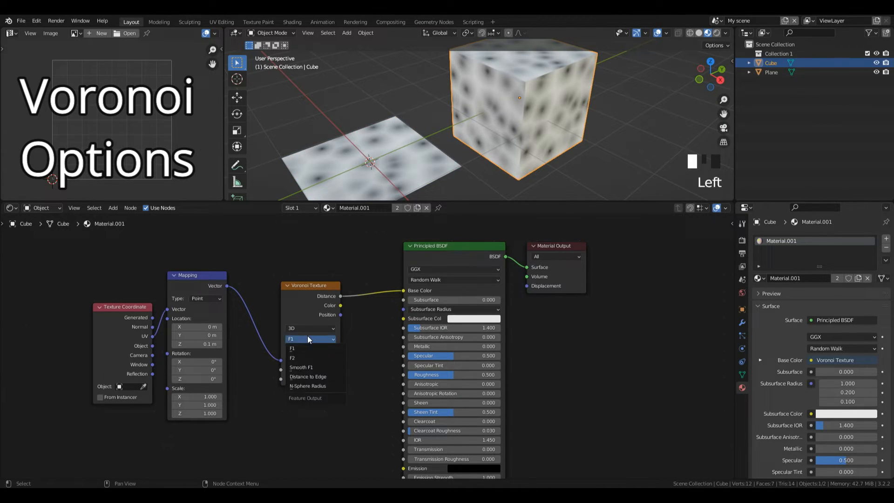
{"action": "left_click", "coordinate": [311, 375]}
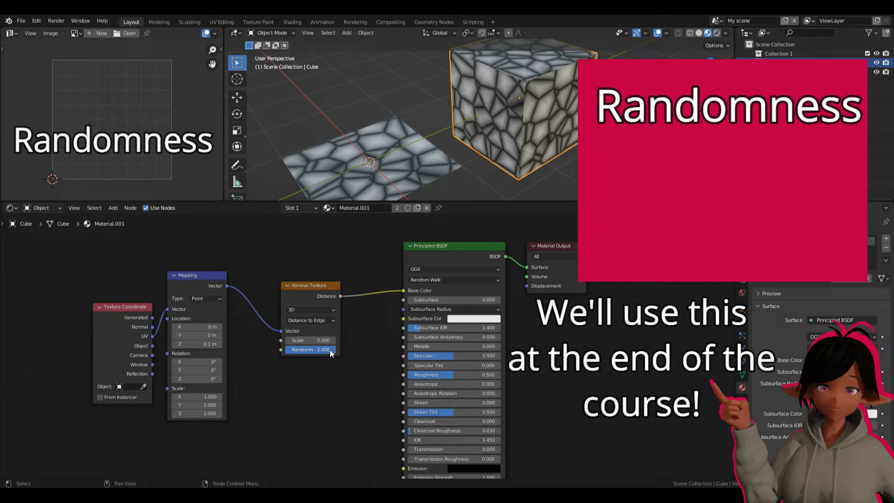
{"action": "mouse_move", "coordinate": [311, 350]}
{"action": "left_mouse_down"}
{"action": "mouse_move", "coordinate": [261, 350]}
{"action": "mouse_move", "coordinate": [313, 350]}
{"action": "mouse_move", "coordinate": [300, 340]}
{"action": "mouse_move", "coordinate": [326, 340]}
{"action": "mouse_move", "coordinate": [317, 340]}
{"action": "left_mouse_up"}
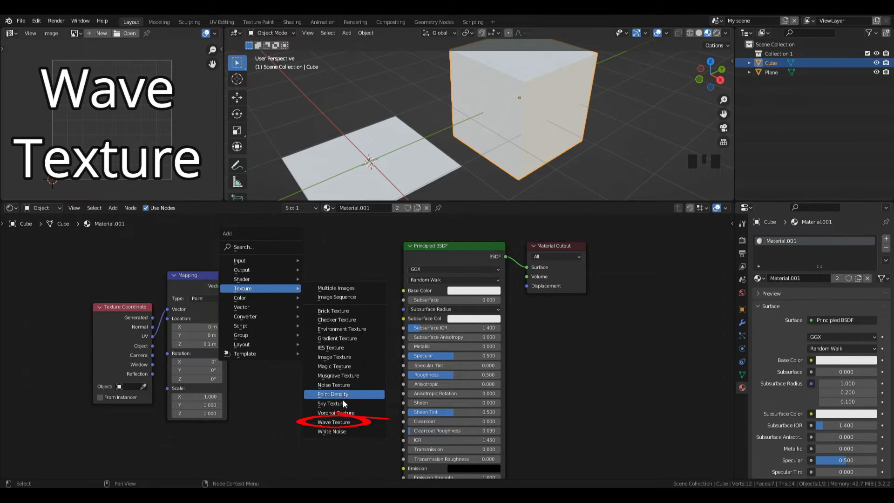
Step: Replace the Voronoi Texture with a Wave Texture, linking the Mapping vector into it and its Color output to Base Color
{"action": "left_click", "coordinate": [334, 422]}
{"action": "left_click_drag", "start_coordinate": [226, 286], "coordinate": [287, 321]}
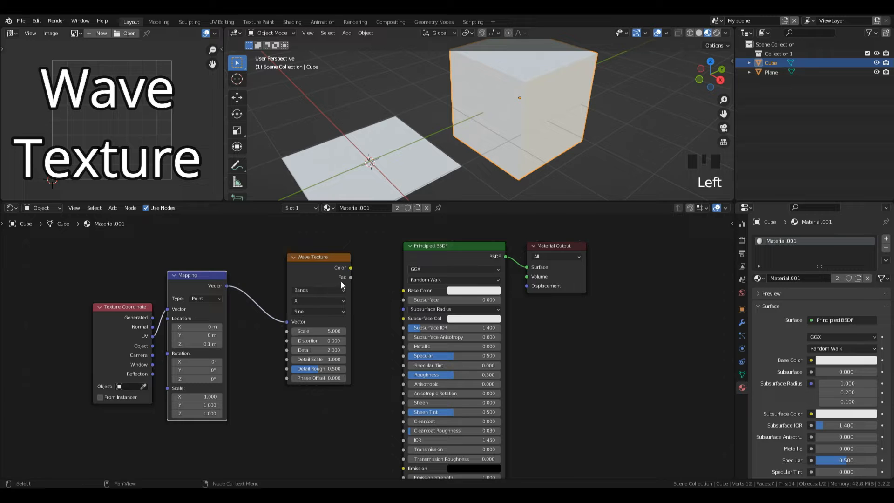
{"action": "left_click_drag", "start_coordinate": [351, 268], "coordinate": [403, 290]}
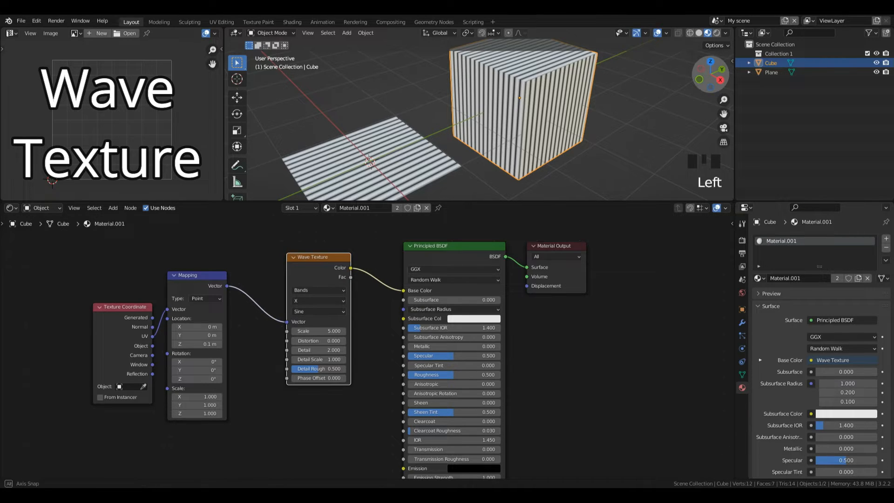
Step: Try the Y direction and the Rings type on the Wave Texture, and restore X and Bands
{"action": "mouse_move", "coordinate": [711, 74]}
{"action": "left_mouse_down"}
{"action": "mouse_move", "coordinate": [685, 110]}
{"action": "mouse_move", "coordinate": [720, 84]}
{"action": "left_mouse_up"}
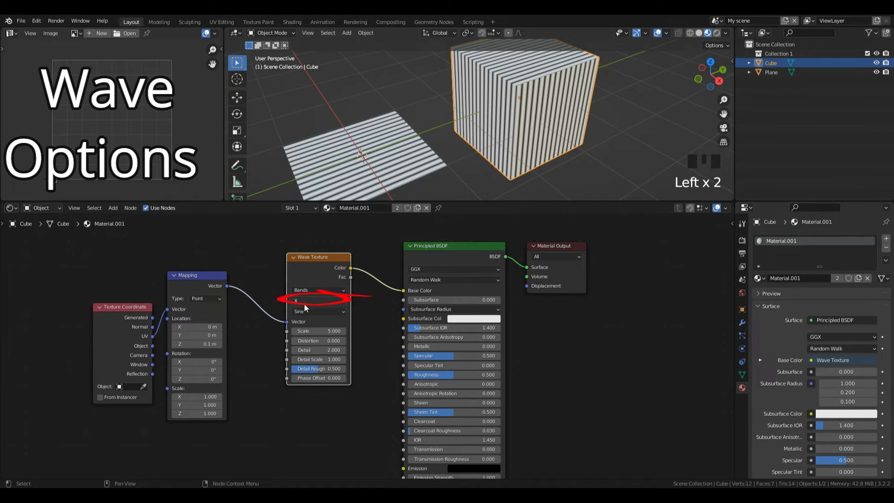
{"action": "left_click", "coordinate": [308, 301]}
{"action": "left_click", "coordinate": [308, 319]}
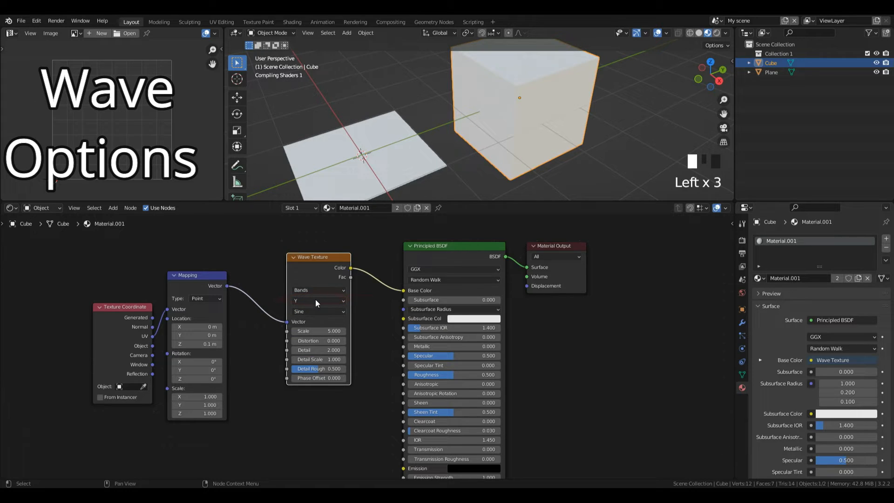
{"action": "left_click", "coordinate": [315, 299]}
{"action": "left_click", "coordinate": [318, 318]}
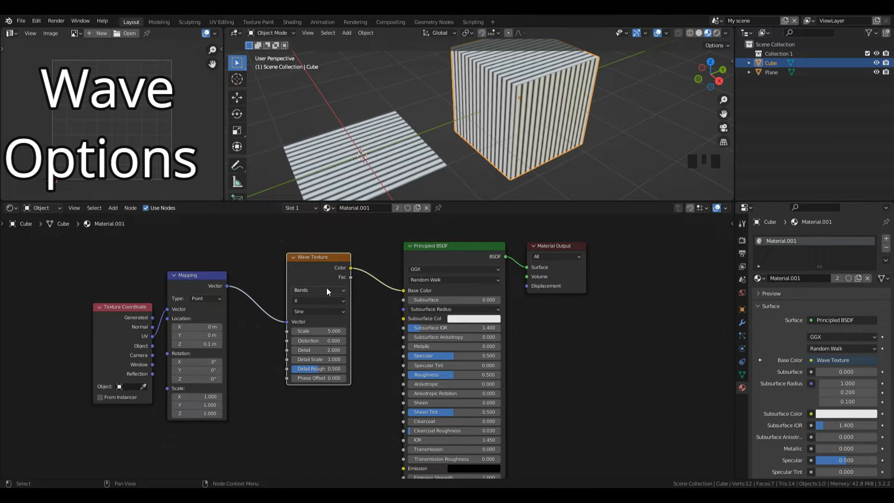
{"action": "left_click", "coordinate": [326, 289]}
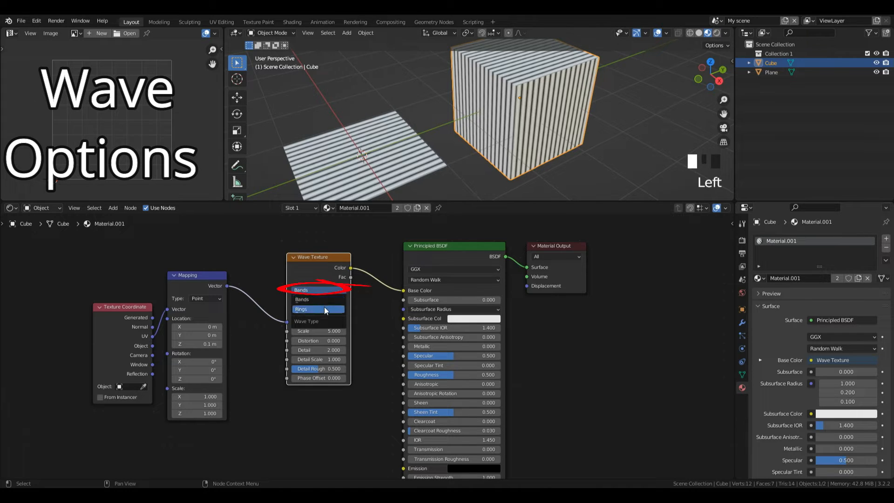
{"action": "left_click", "coordinate": [324, 309]}
{"action": "key", "text": "ctrl+shift+z"}
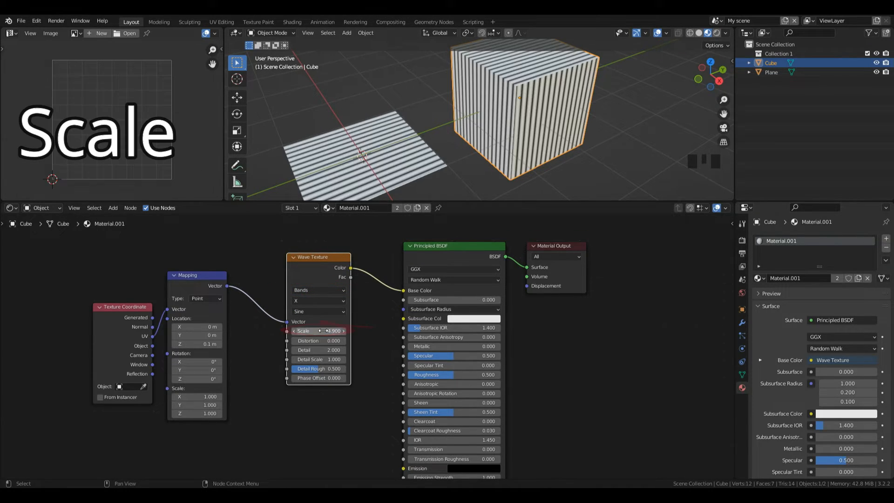
Step: Set the Wave Texture's Scale to 4.4, Distortion to 6.7 and Detail to 15
{"action": "left_click_drag", "start_coordinate": [321, 331], "coordinate": [332, 331]}
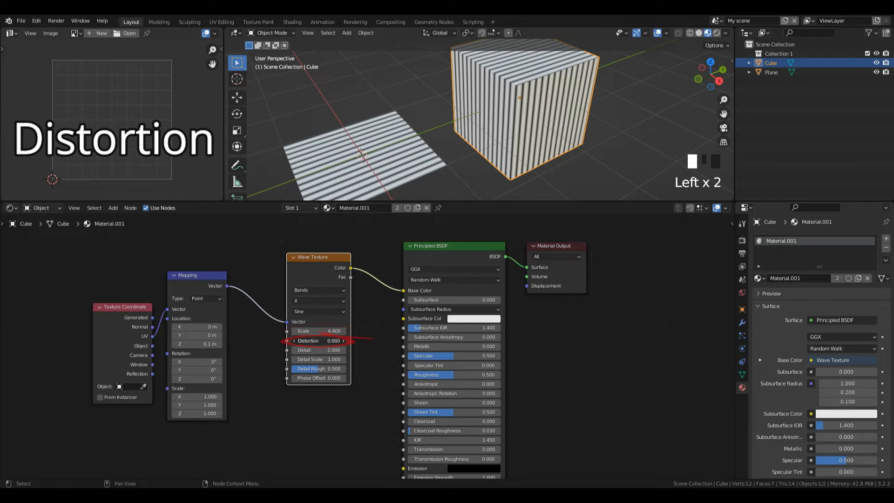
{"action": "mouse_move", "coordinate": [322, 341]}
{"action": "left_mouse_down"}
{"action": "mouse_move", "coordinate": [336, 340]}
{"action": "mouse_move", "coordinate": [318, 343]}
{"action": "left_mouse_up"}
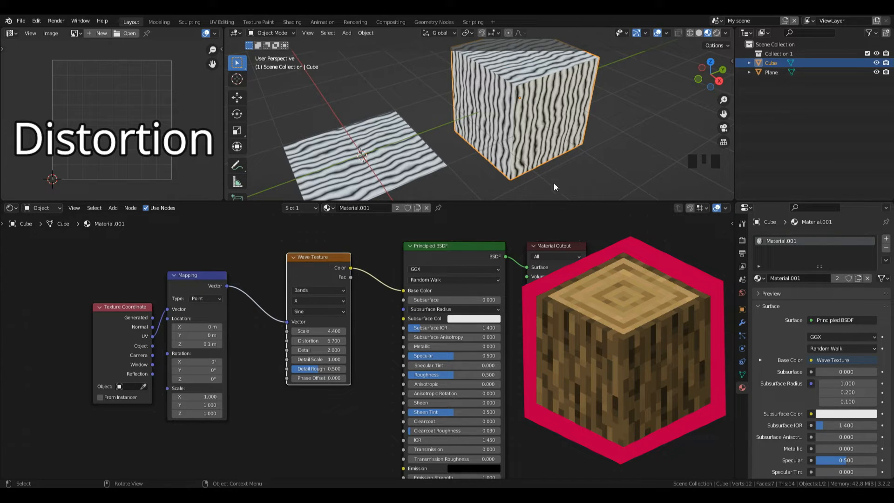
{"action": "left_click_drag", "start_coordinate": [321, 350], "coordinate": [387, 350]}
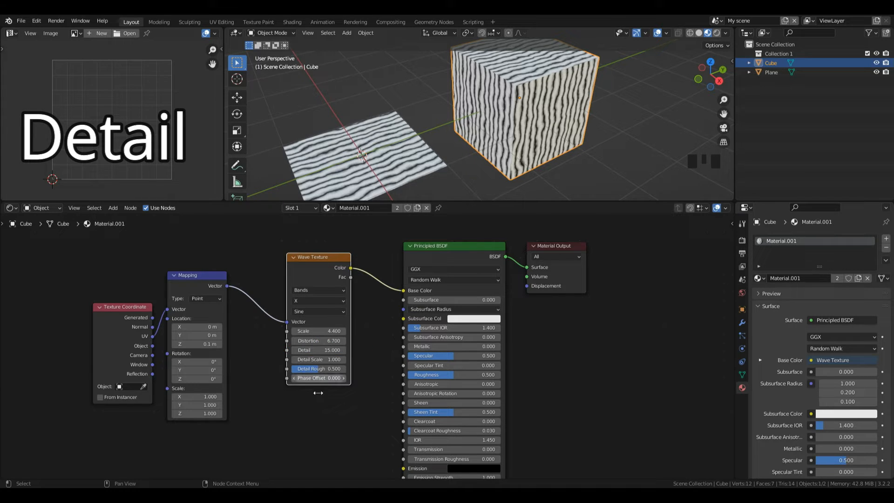
Step: Try different Detail Scale values on the Wave Texture, restore it to 1, and try a Detail Roughness of 0
{"action": "key", "text": "ctrl+z"}
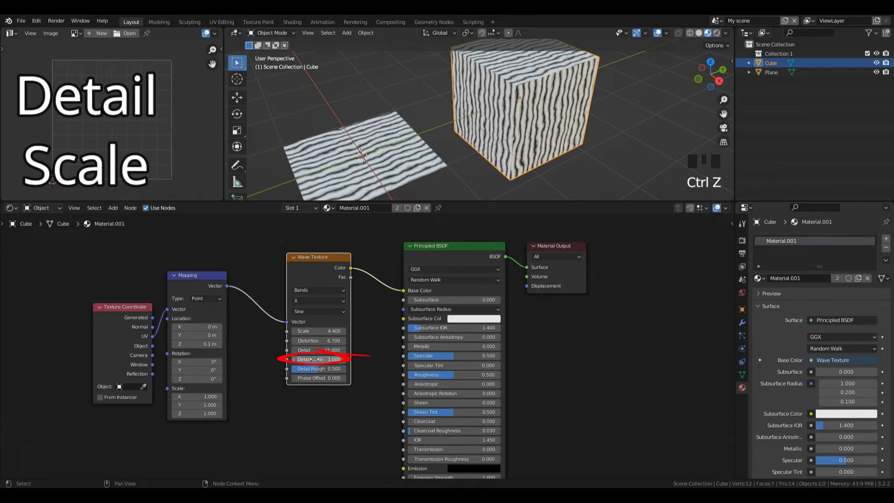
{"action": "left_click_drag", "start_coordinate": [319, 359], "coordinate": [371, 359]}
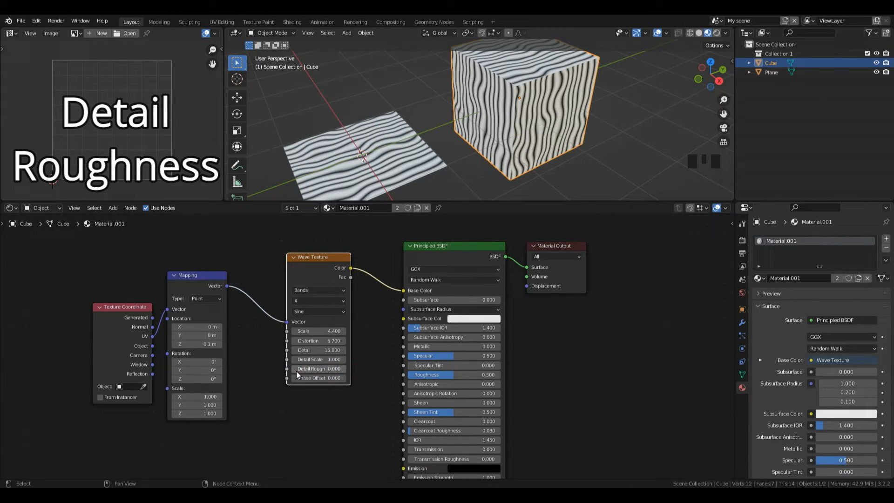
{"action": "mouse_move", "coordinate": [298, 369]}
{"action": "left_mouse_down"}
{"action": "mouse_move", "coordinate": [340, 369]}
{"action": "mouse_move", "coordinate": [299, 369]}
{"action": "left_mouse_up"}
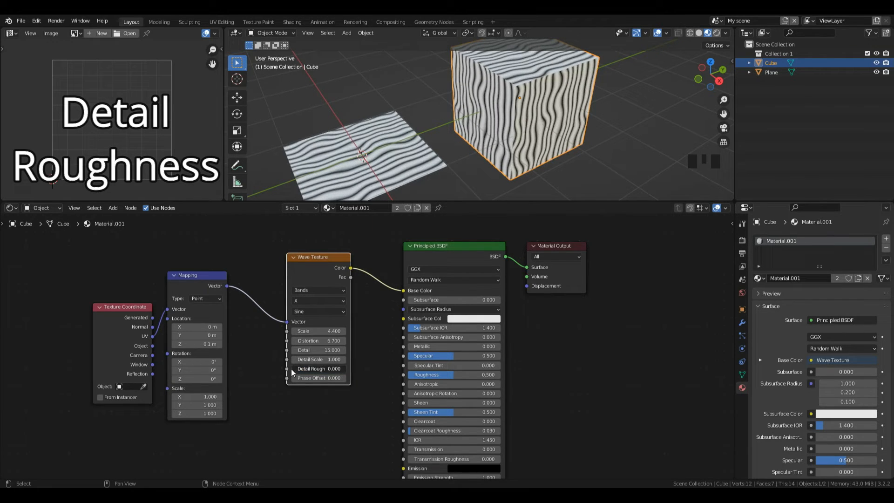
Step: Set the Wave Texture's Detail to 0 and its Phase Offset to -6
{"action": "left_click", "coordinate": [323, 351]}
{"action": "type", "text": "0"}
{"action": "key", "text": "Return"}
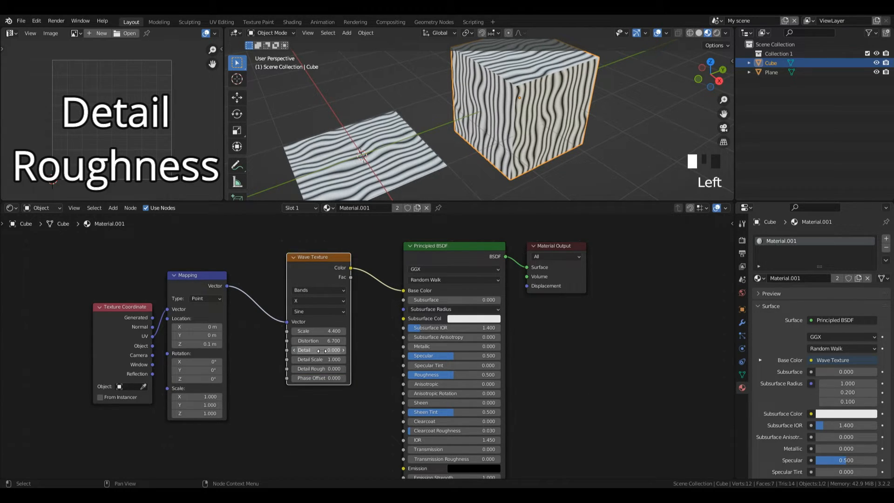
{"action": "mouse_move", "coordinate": [322, 378]}
{"action": "left_mouse_down"}
{"action": "mouse_move", "coordinate": [338, 378]}
{"action": "mouse_move", "coordinate": [313, 377]}
{"action": "mouse_move", "coordinate": [356, 378]}
{"action": "mouse_move", "coordinate": [320, 378]}
{"action": "left_mouse_up"}
{"action": "left_click_drag", "start_coordinate": [320, 377], "coordinate": [298, 378]}
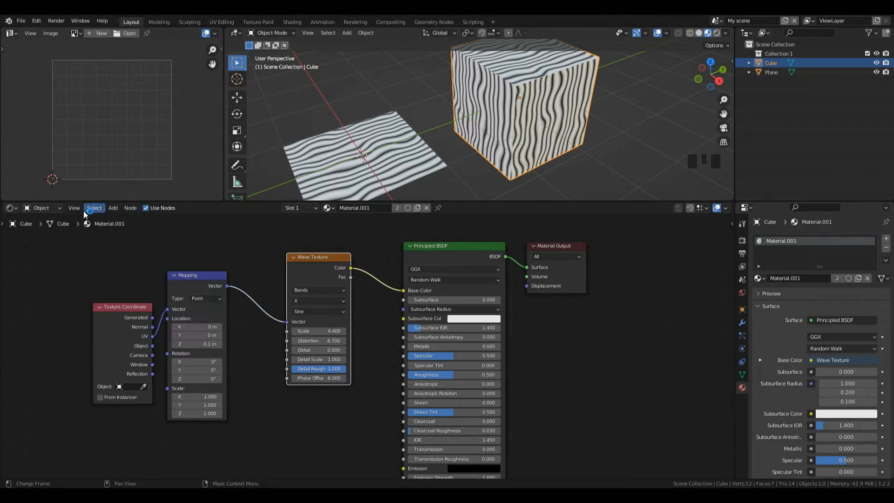
Step: Switch the node editor from Object to World shading, show the World properties and create a new world
{"action": "left_click", "coordinate": [41, 208]}
{"action": "left_click", "coordinate": [45, 234]}
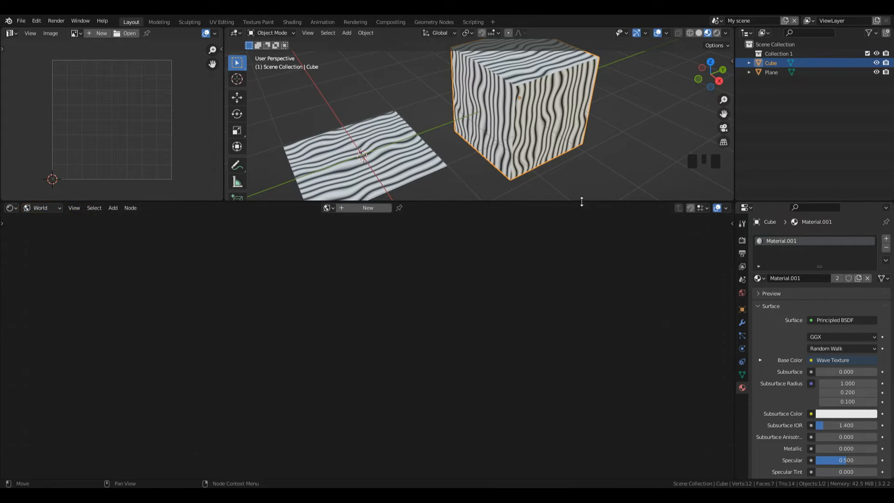
{"action": "left_click", "coordinate": [742, 293]}
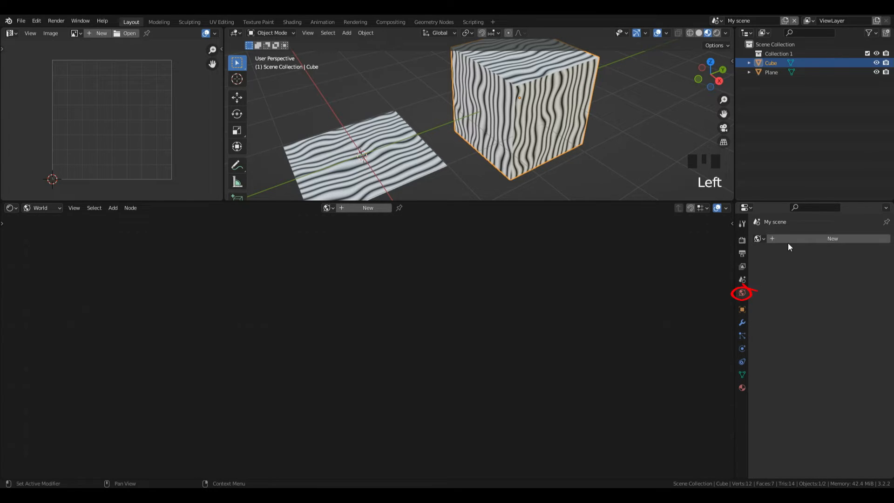
{"action": "left_click", "coordinate": [389, 207]}
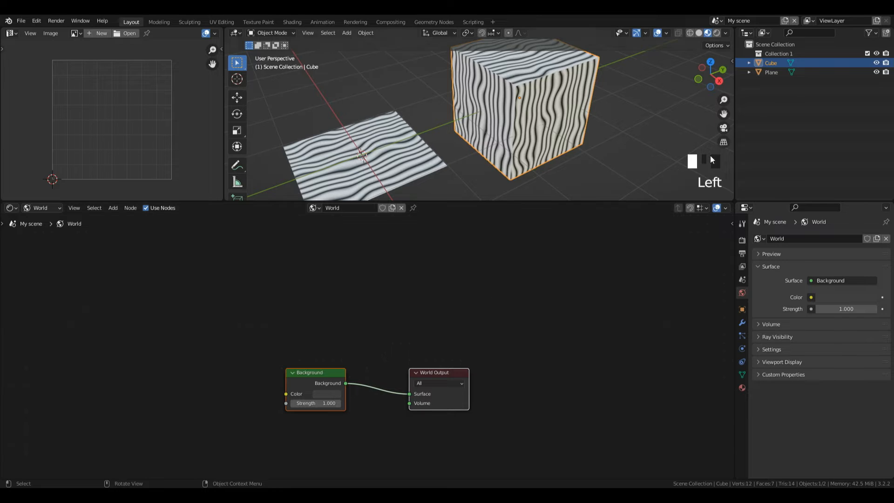
Step: Preview the scene in Rendered shading, unlinking the world from the scene and assigning it again
{"action": "left_click", "coordinate": [717, 33]}
{"action": "scroll", "coordinate": [643, 88], "scroll_direction": "down", "scroll_amount": 4}
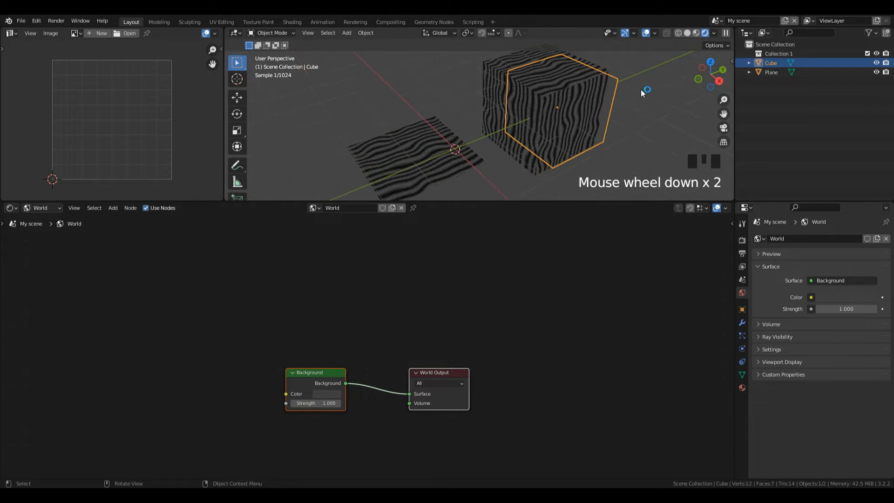
{"action": "left_click", "coordinate": [887, 239]}
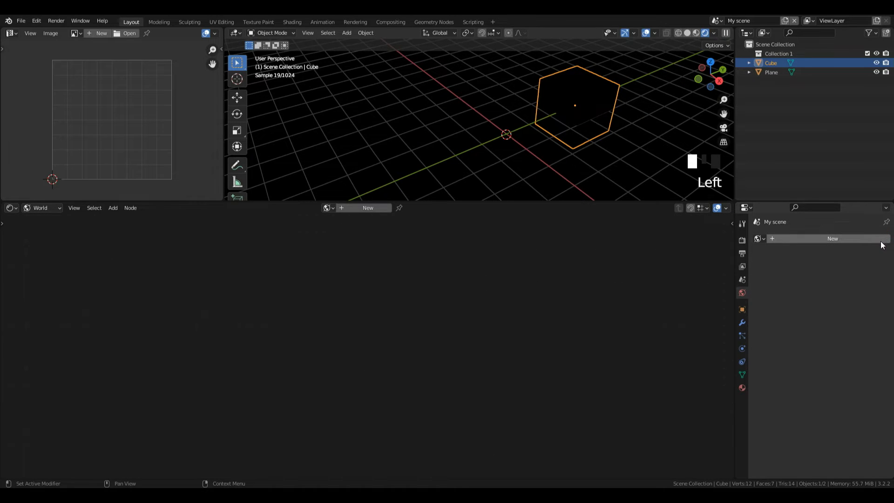
{"action": "left_click", "coordinate": [759, 239]}
{"action": "left_click", "coordinate": [773, 252]}
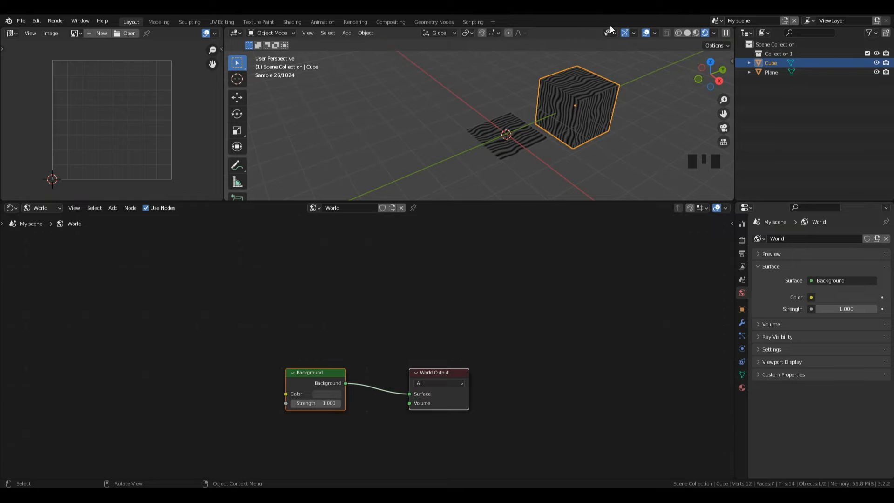
Step: Add an Environment Texture to the Color of the world's Background shader
{"action": "left_click", "coordinate": [329, 380]}
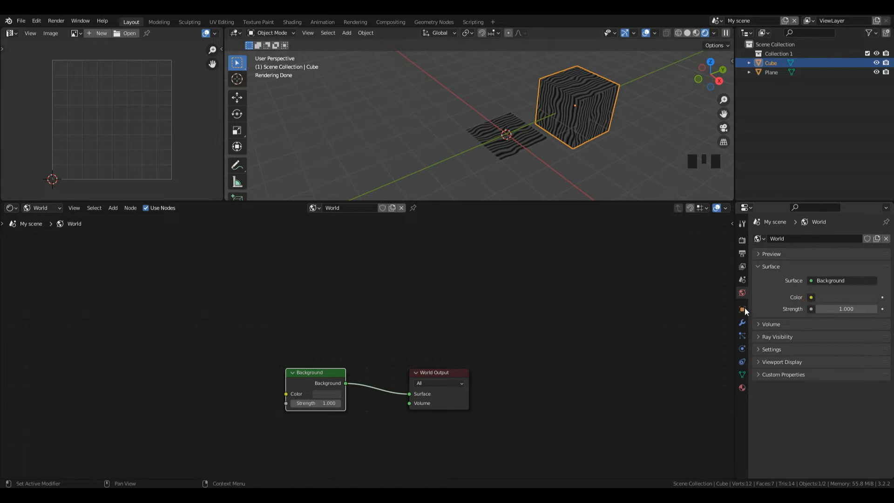
{"action": "left_click", "coordinate": [811, 298]}
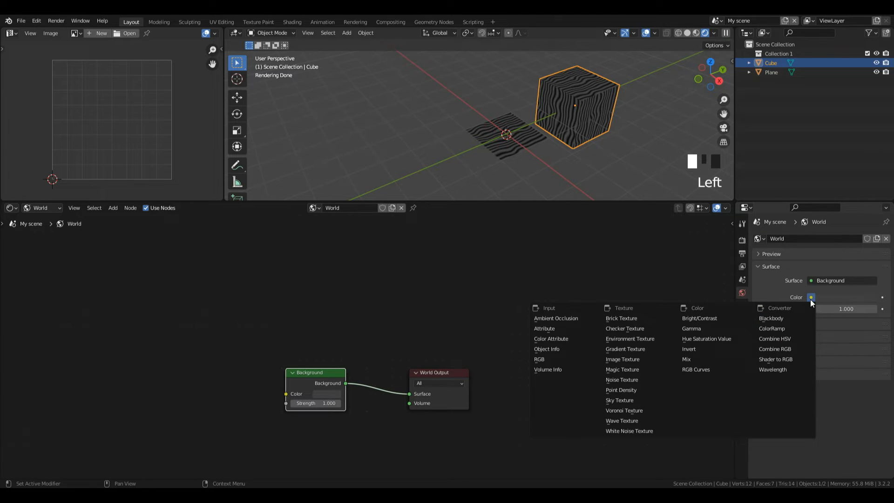
{"action": "left_click", "coordinate": [631, 339]}
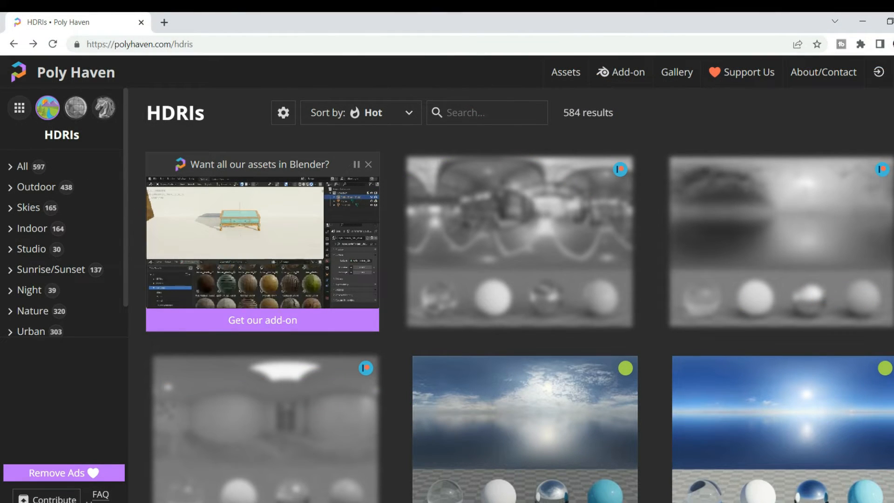
Step: Switch to the browser and browse the HDRIs on the Poly Haven site
{"action": "scroll", "coordinate": [520, 317], "scroll_direction": "down", "scroll_amount": 3}
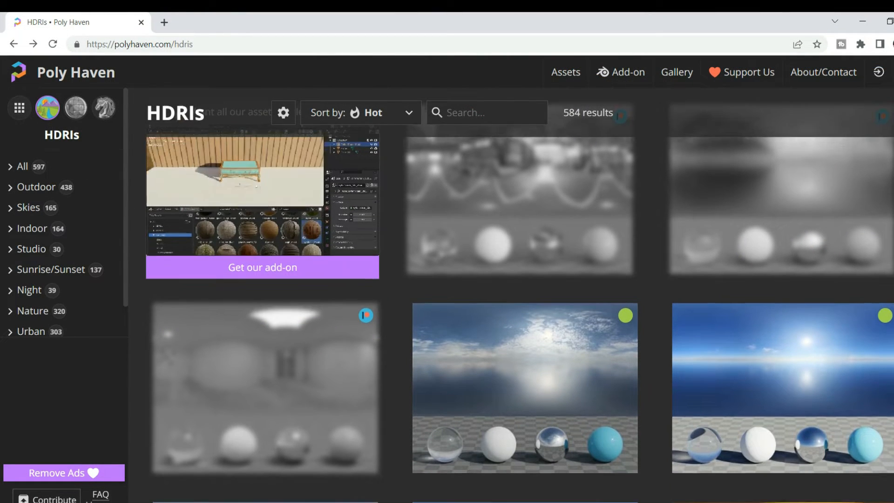
{"action": "scroll", "coordinate": [520, 317], "scroll_direction": "down", "scroll_amount": 2}
{"action": "scroll", "coordinate": [520, 317], "scroll_direction": "down", "scroll_amount": 2}
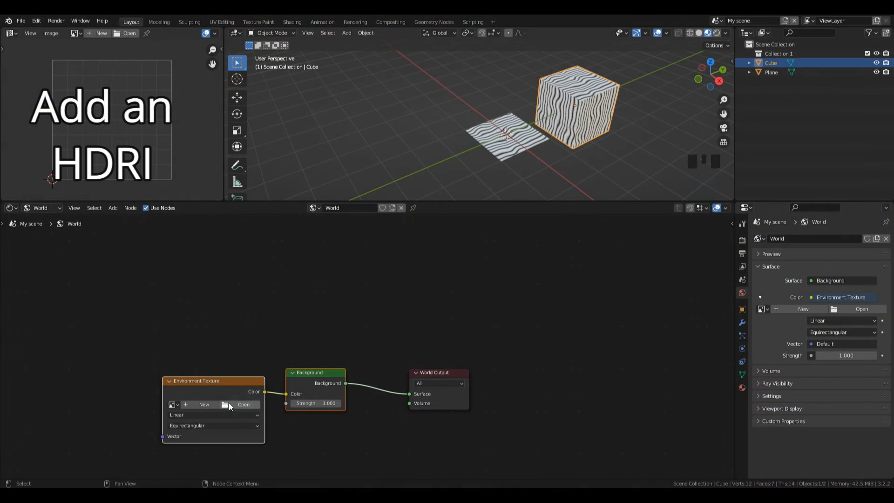
Step: Back in Blender, load cayley_interior_4k.hdr into the world's Environment Texture and inspect the scene in Rendered shading
{"action": "left_click", "coordinate": [228, 403]}
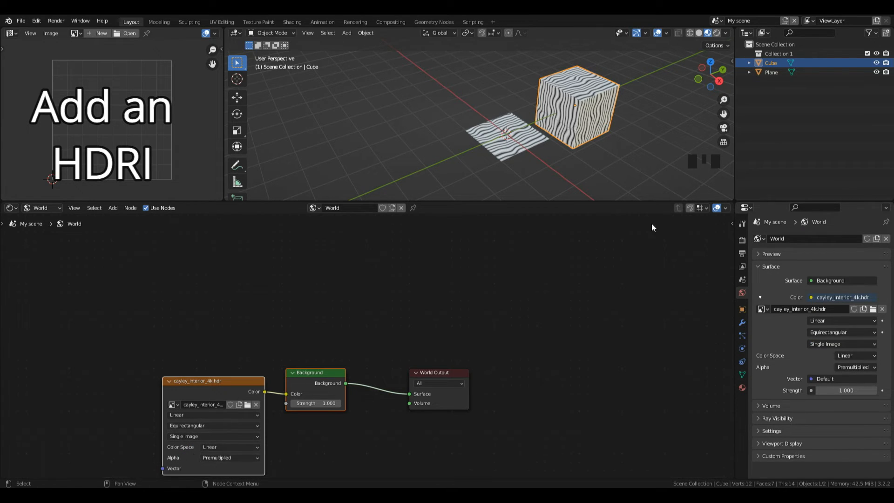
{"action": "left_click", "coordinate": [717, 33]}
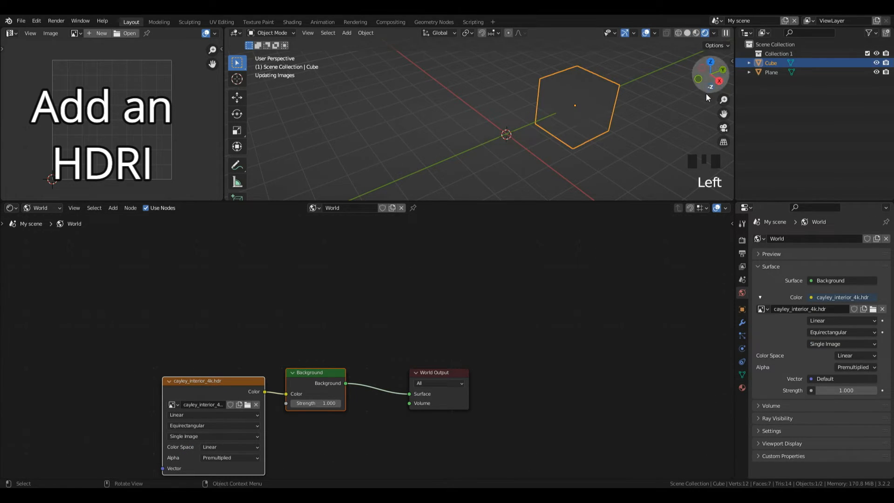
{"action": "left_click_drag", "start_coordinate": [706, 93], "coordinate": [703, 75]}
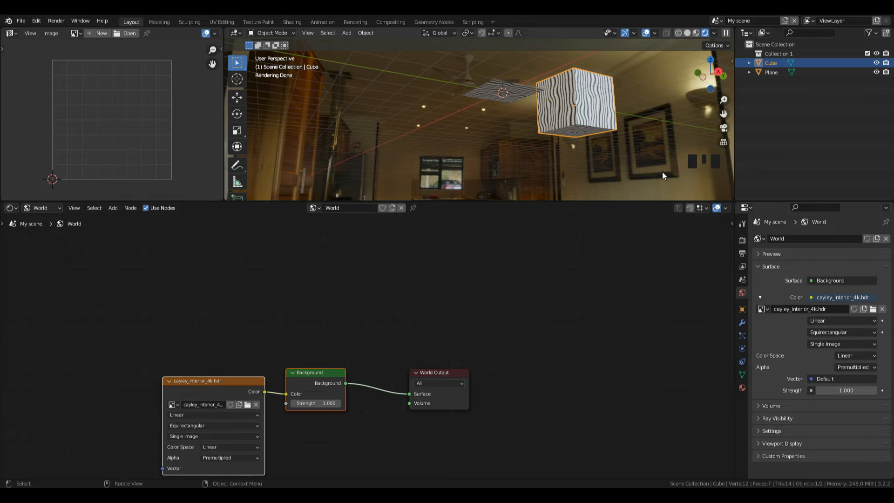
{"action": "left_click_drag", "start_coordinate": [720, 75], "coordinate": [501, 66]}
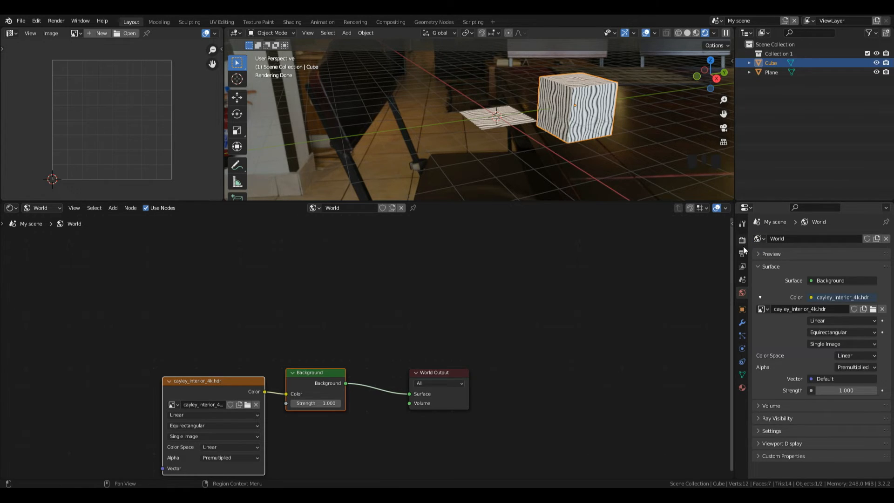
Step: Enable Transparent under the Film render settings to hide the HDRI background
{"action": "left_click", "coordinate": [742, 240]}
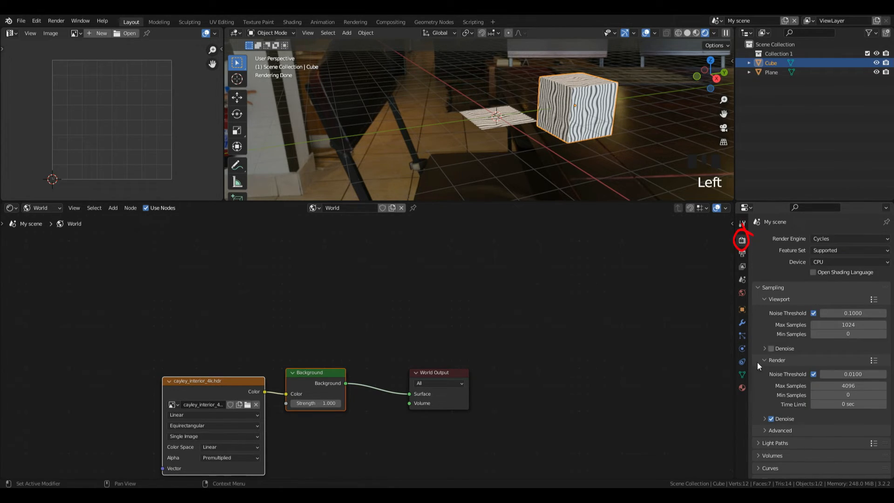
{"action": "scroll", "coordinate": [779, 437], "scroll_direction": "down", "scroll_amount": 4}
{"action": "scroll", "coordinate": [779, 436], "scroll_direction": "down", "scroll_amount": 2}
{"action": "left_click", "coordinate": [764, 411]}
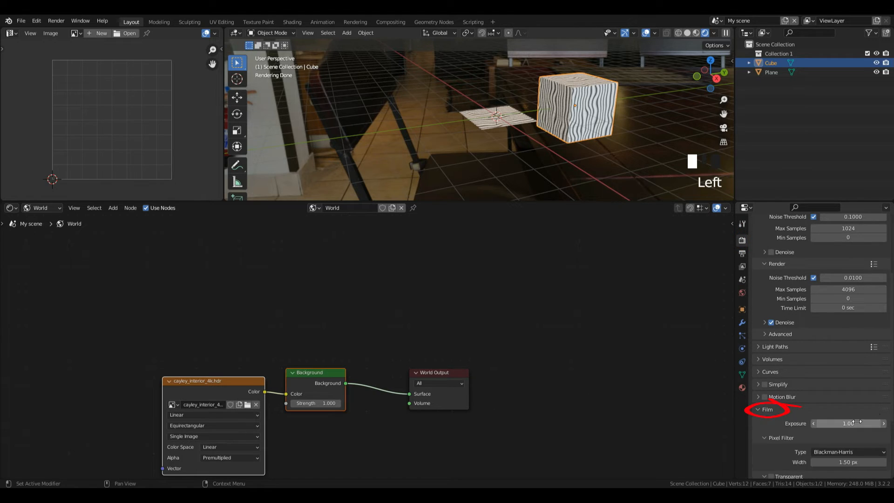
{"action": "scroll", "coordinate": [766, 405], "scroll_direction": "down", "scroll_amount": 4}
{"action": "left_click", "coordinate": [770, 402]}
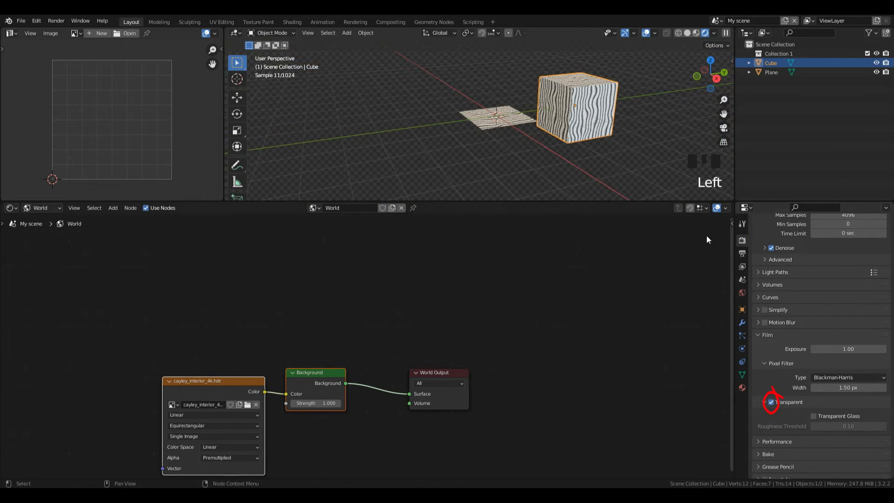